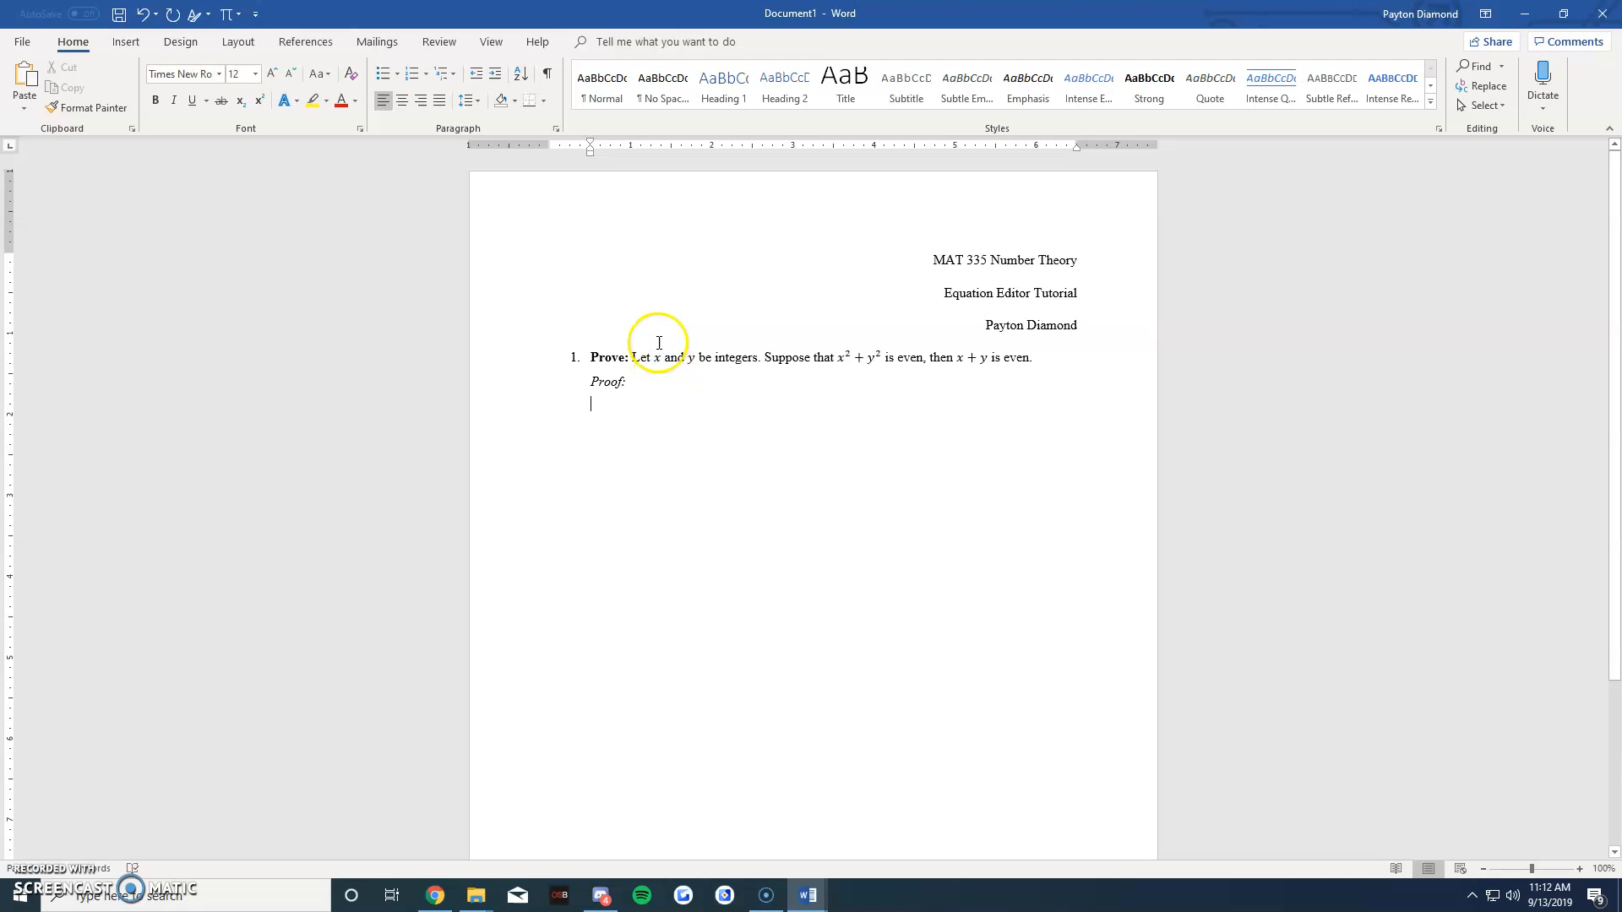
# Step: Begin the proof on the line below "Proof:" with the text "We prove this by contradiction. If"
pyautogui.press('Return')
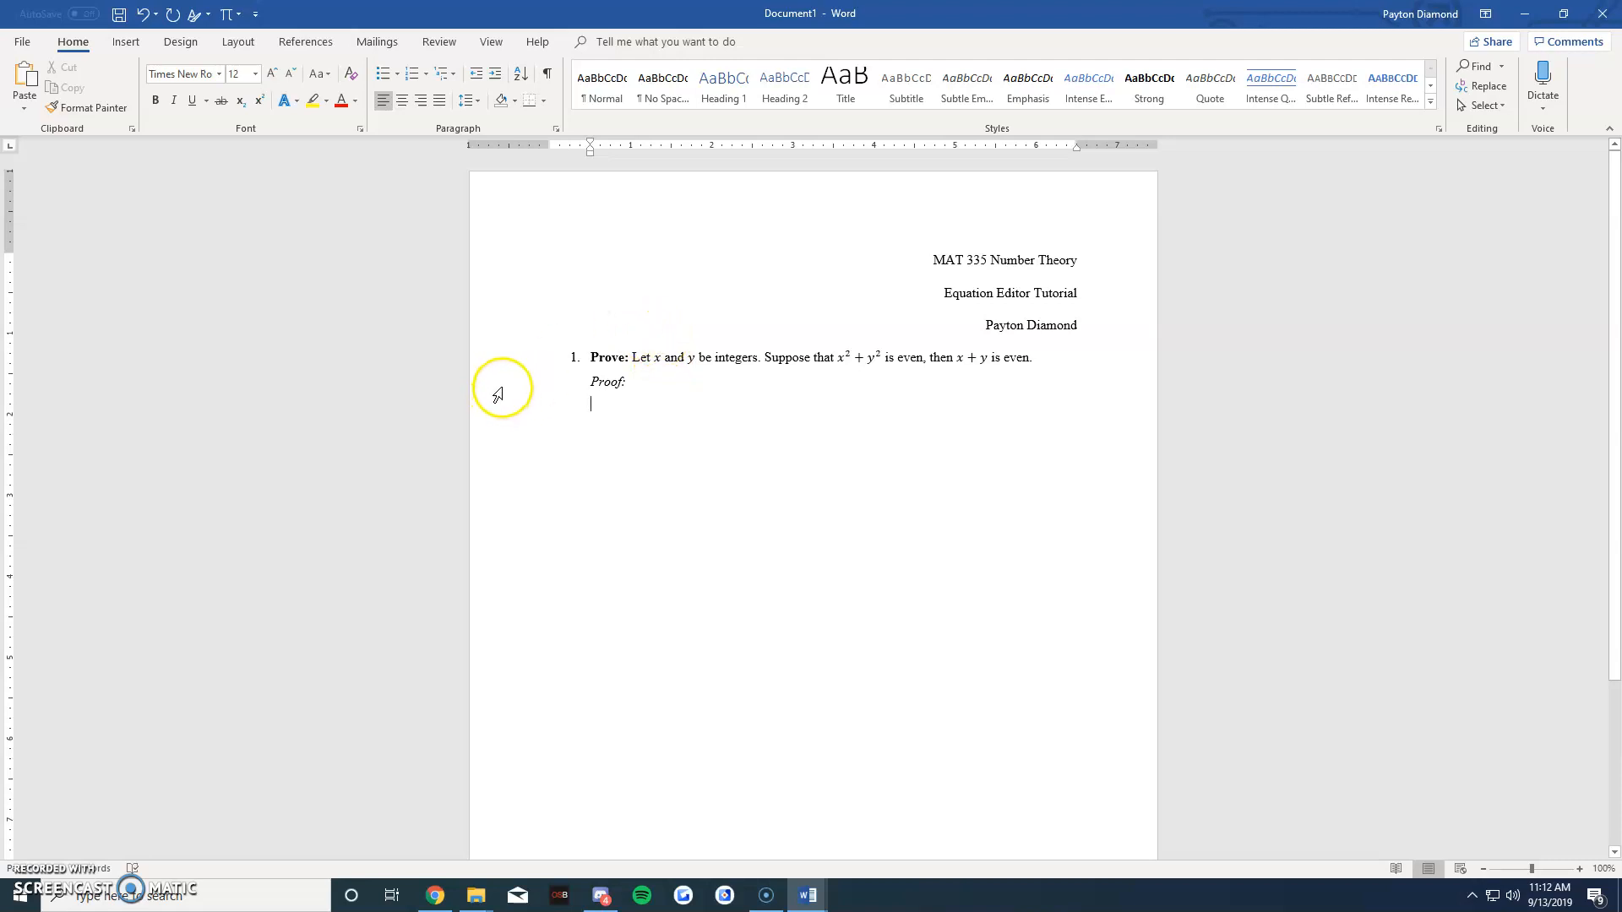
pyautogui.click(594, 339)
pyautogui.write('We prove this by contradiction. If')
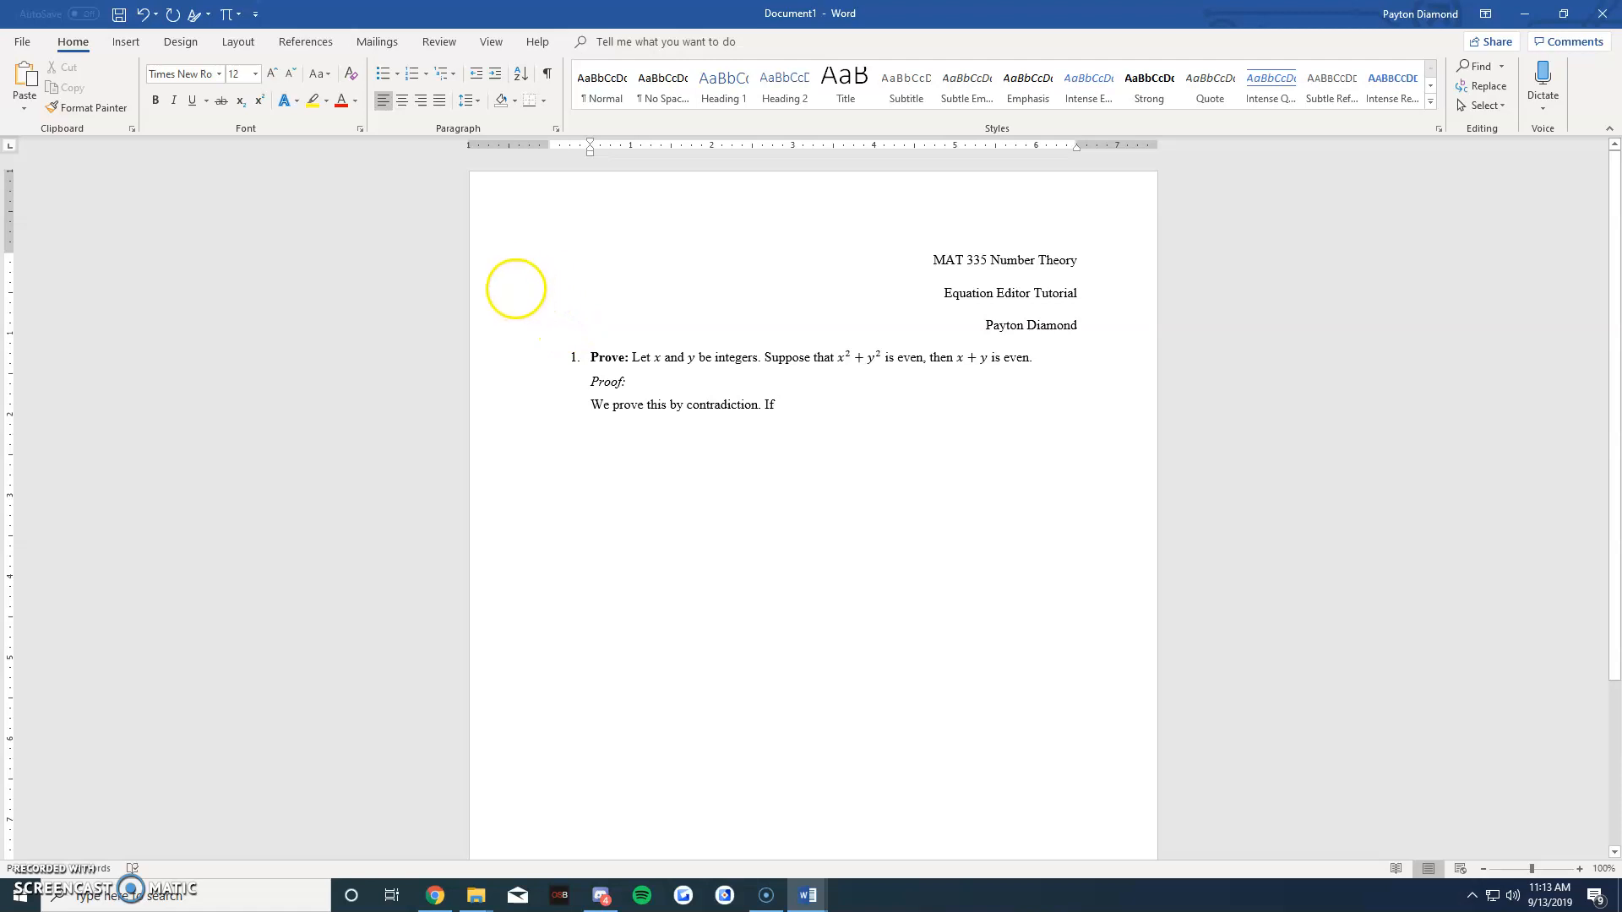
# Step: Remove the Equation command from the Quick Access Toolbar and add it back
pyautogui.click(131, 45)
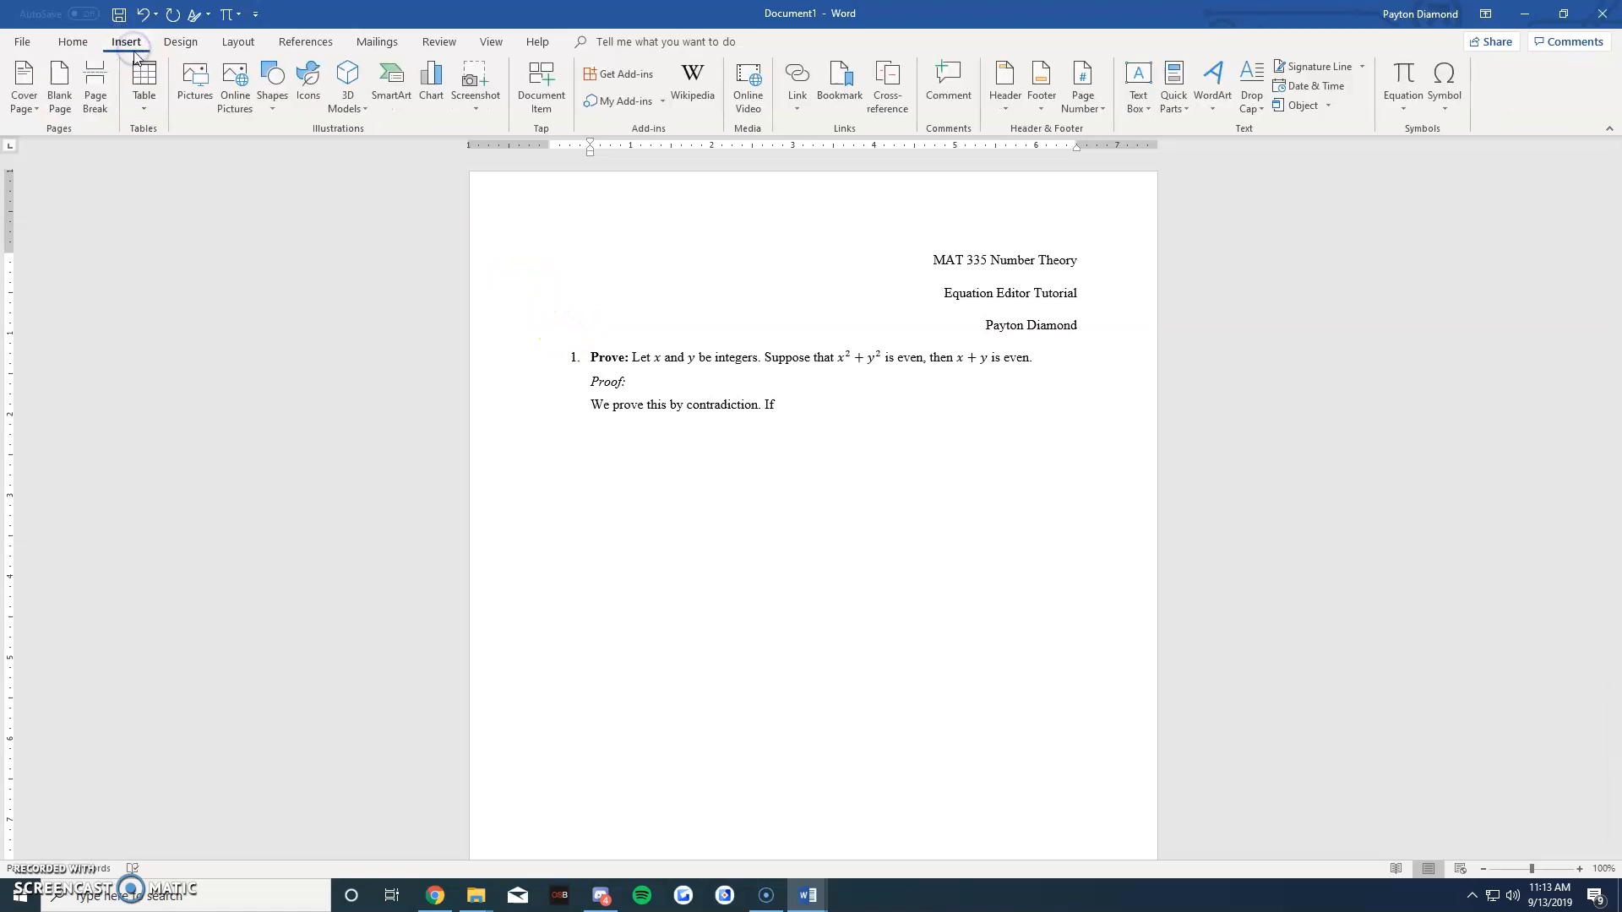
pyautogui.rightClick(1420, 81)
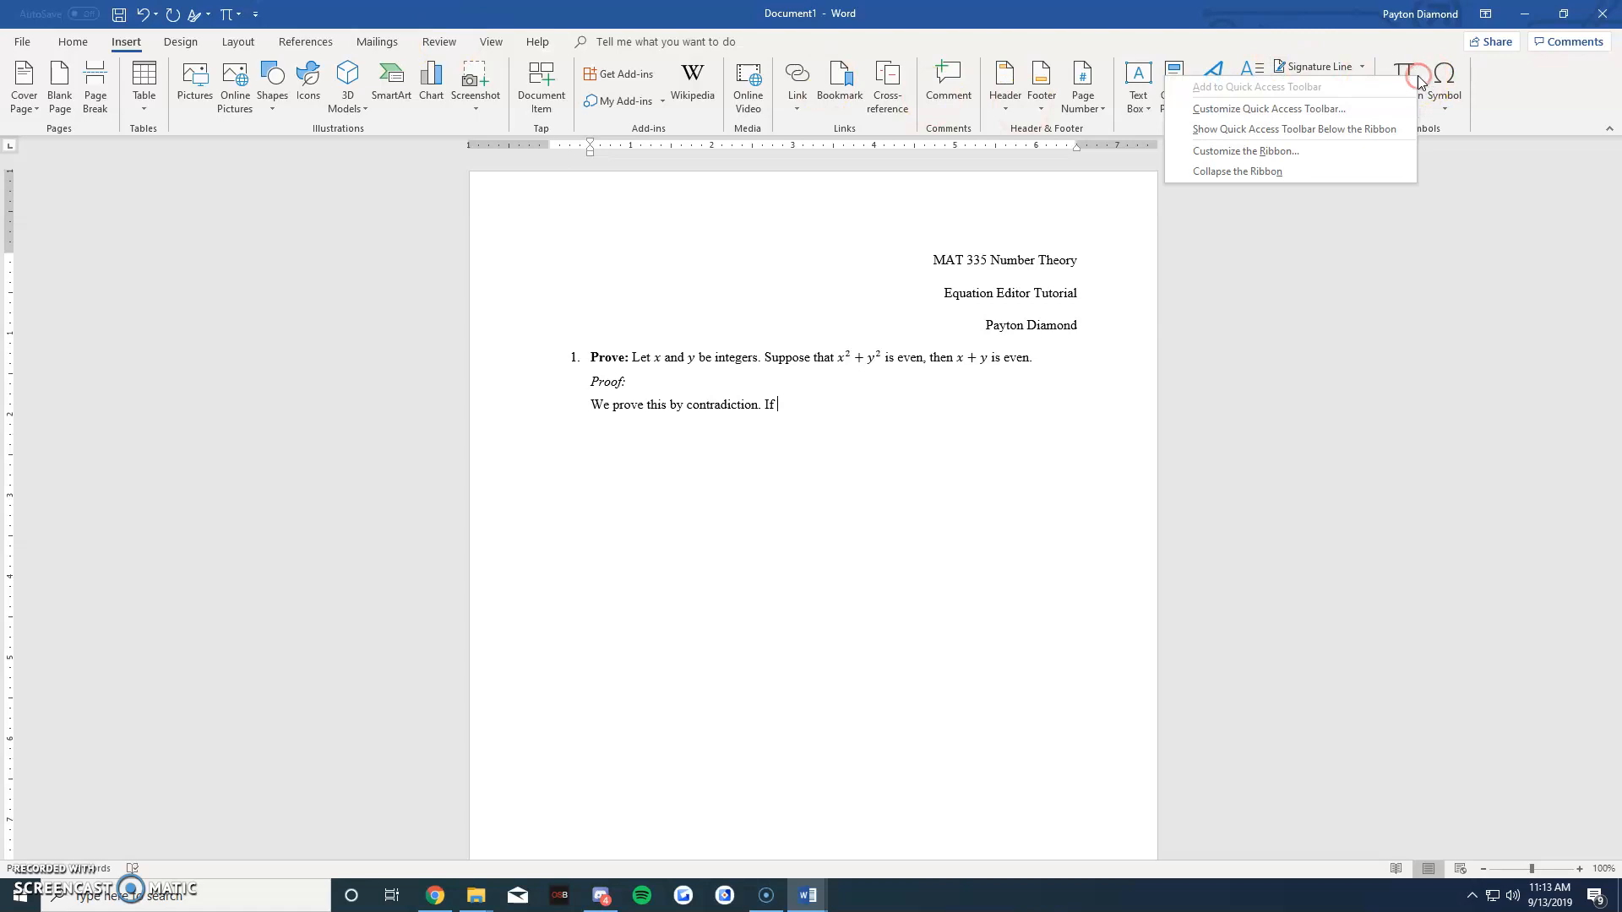
pyautogui.rightClick(224, 13)
pyautogui.click(245, 22)
pyautogui.rightClick(1401, 81)
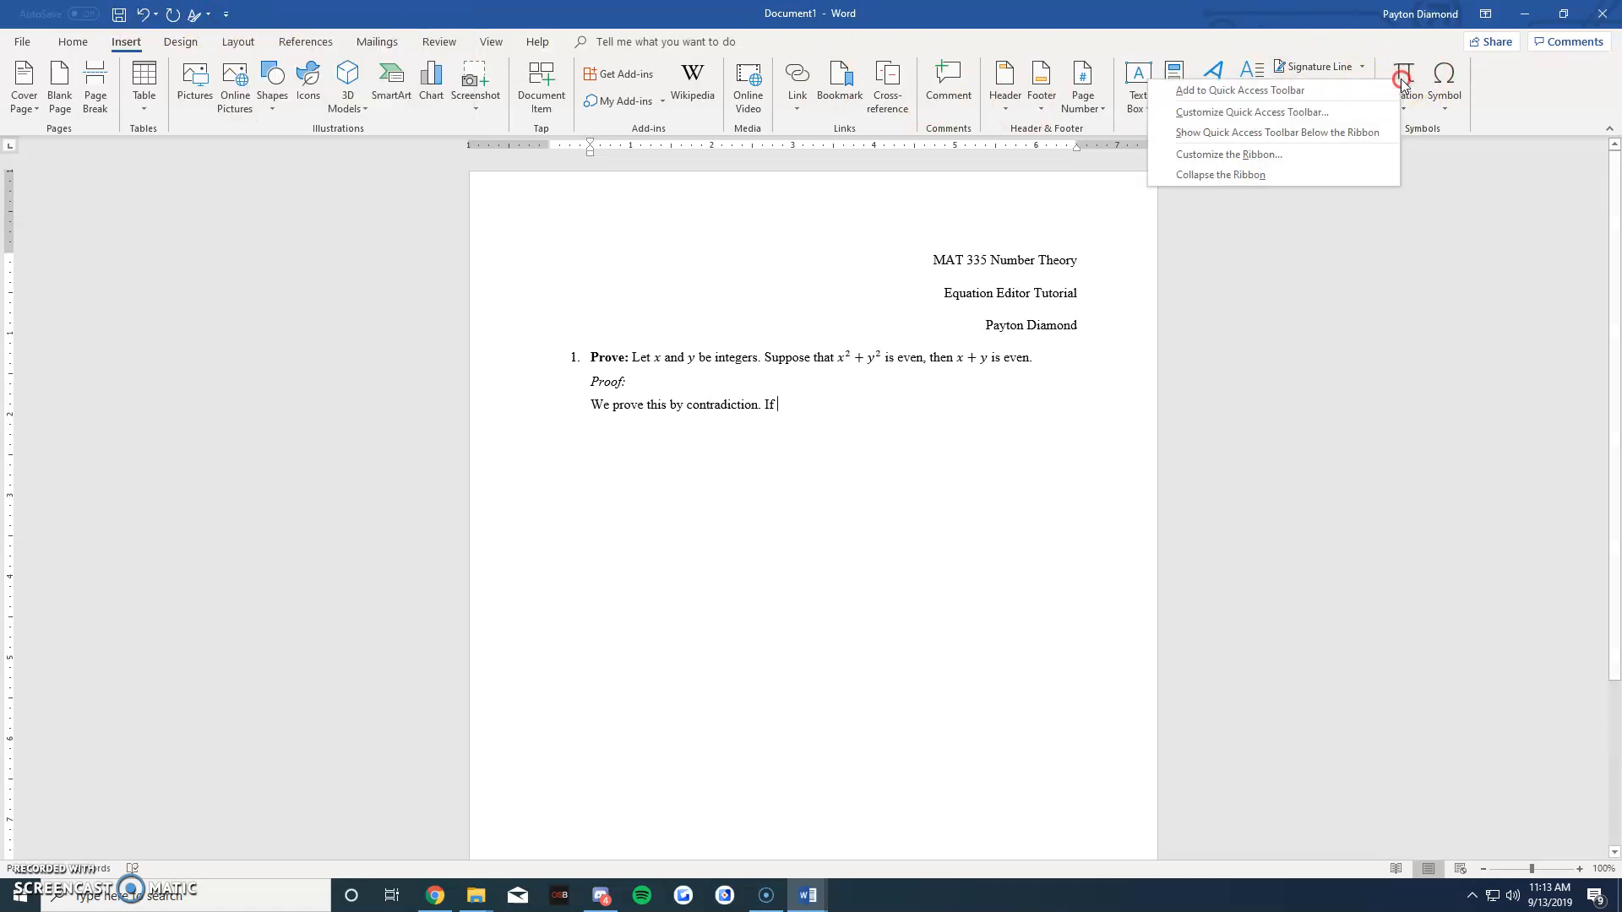
pyautogui.click(1299, 91)
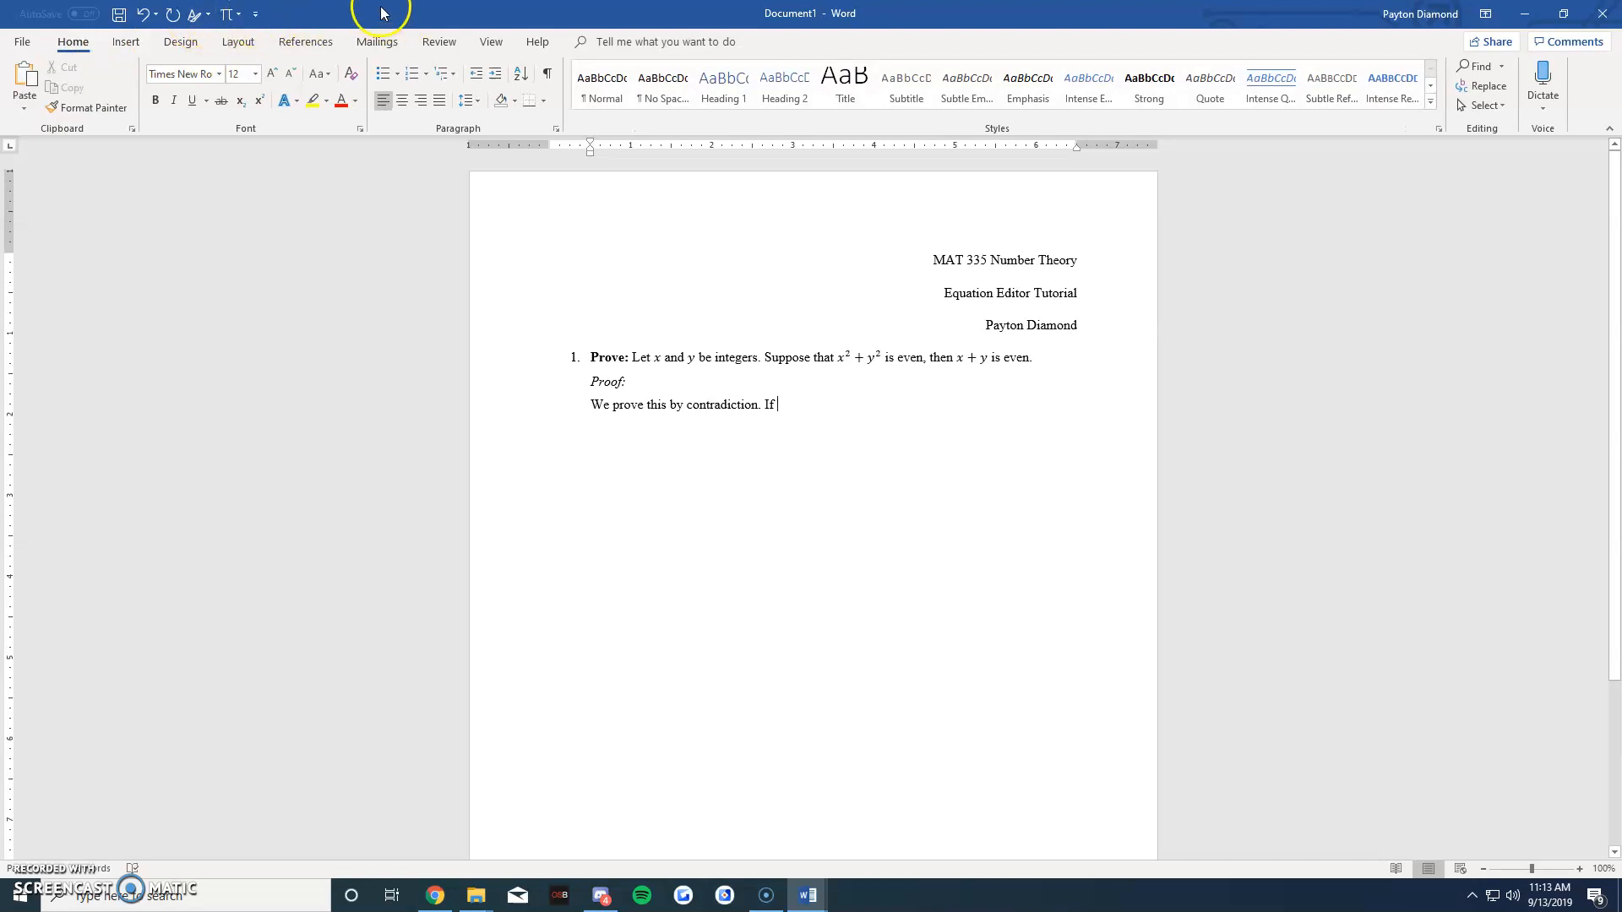
# Step: Insert an inline equation after "If" and enter x² + y, using a superscript structure for the x²
pyautogui.click(225, 14)
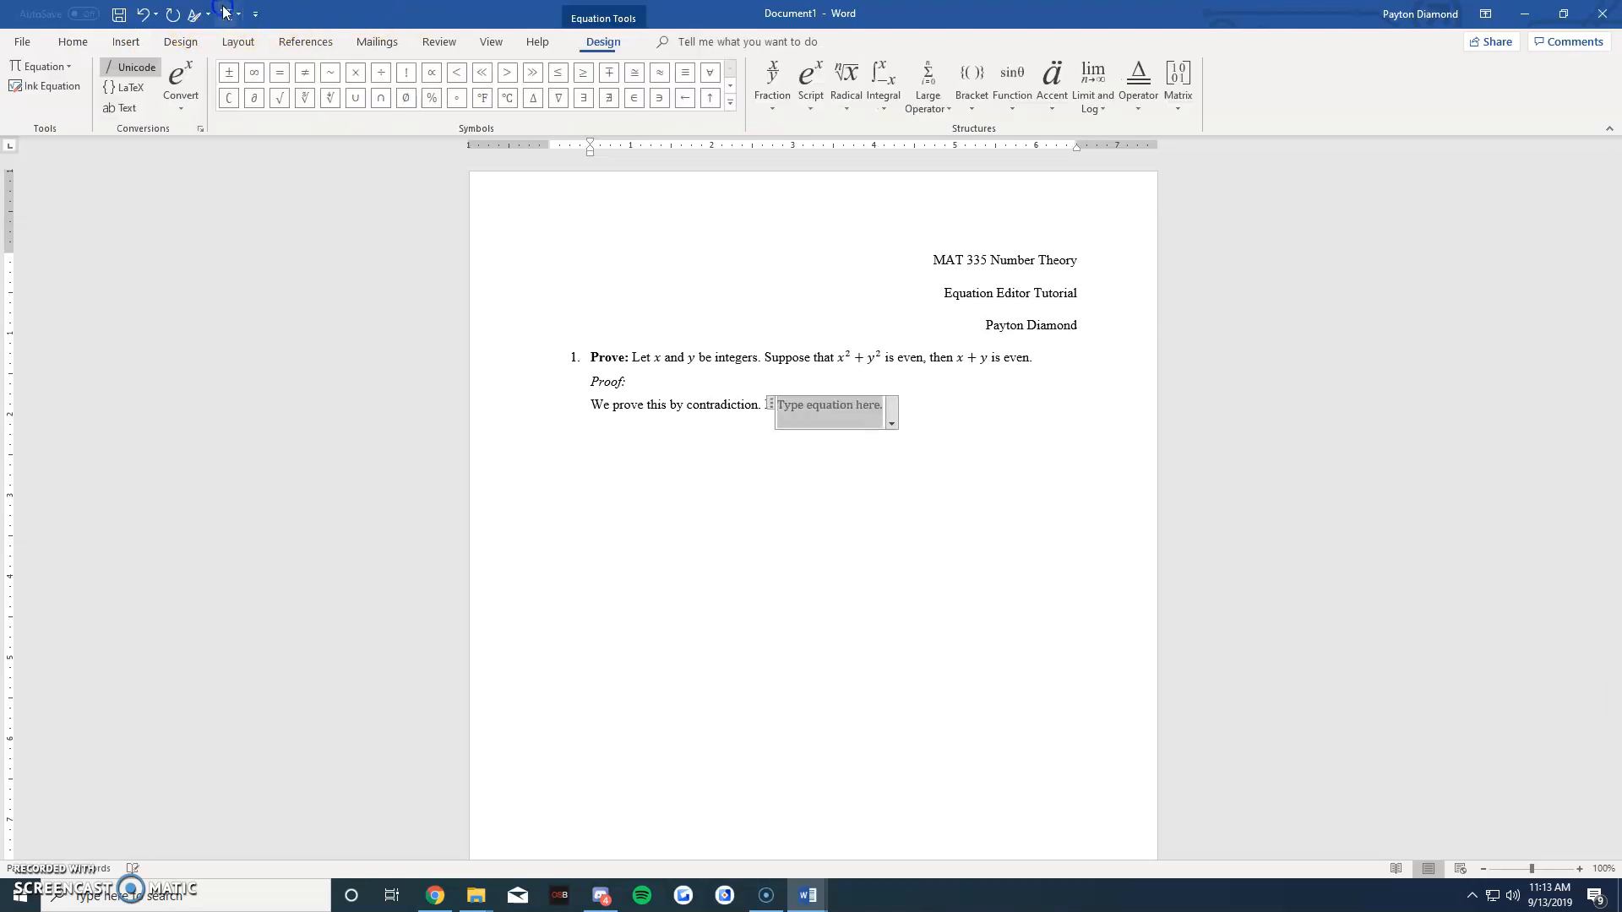
pyautogui.click(814, 101)
pyautogui.click(830, 182)
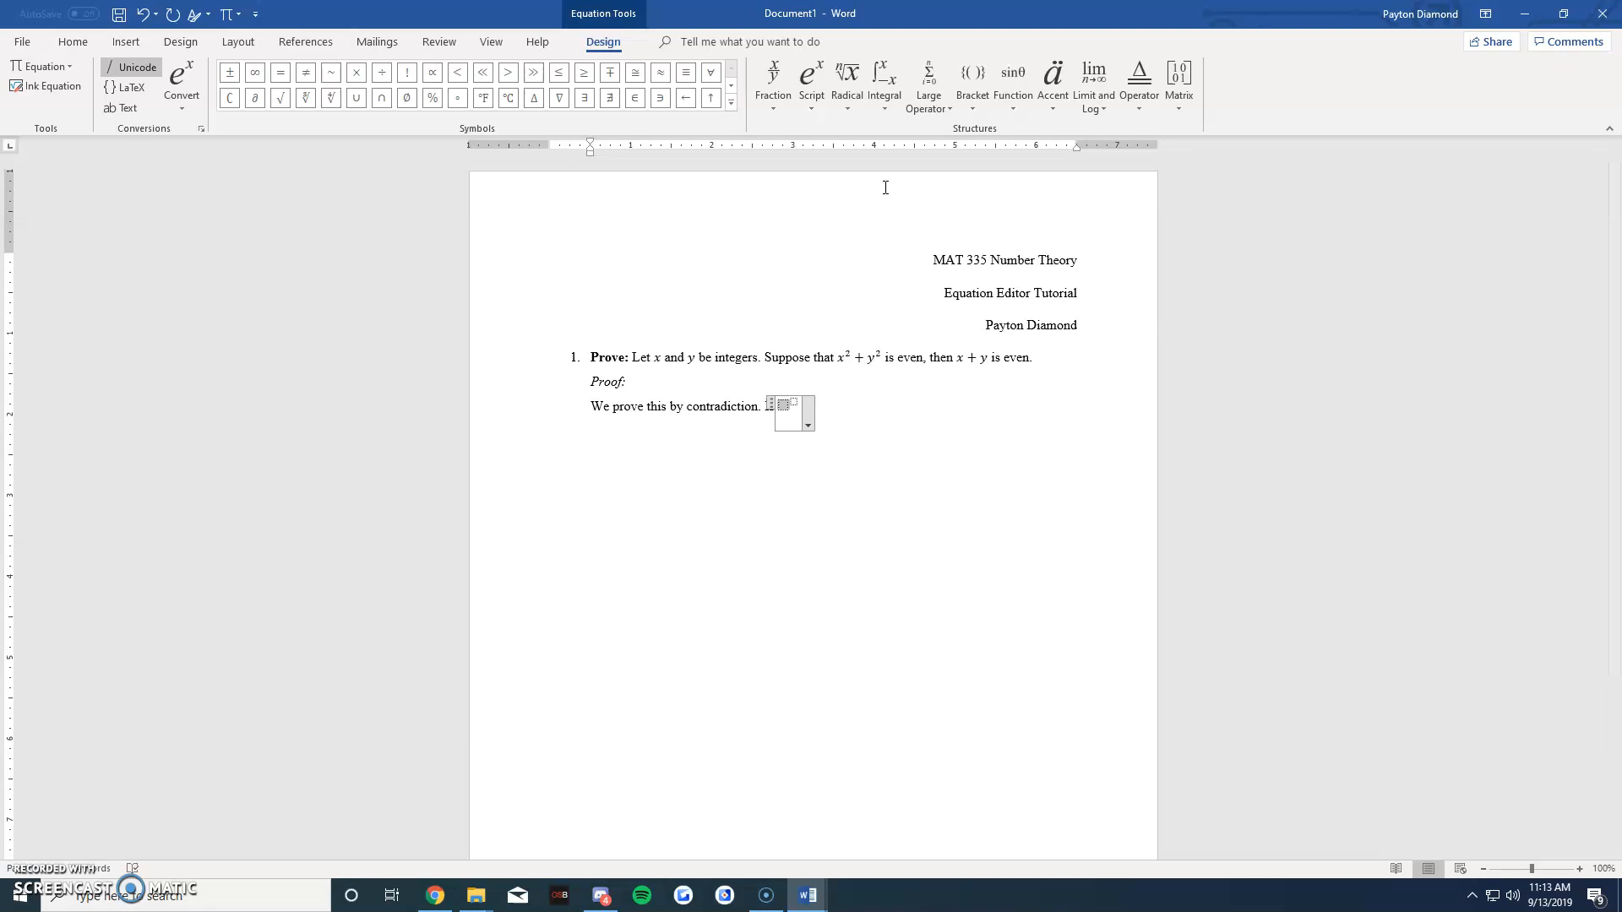
pyautogui.write('x')
pyautogui.press('Right')
pyautogui.write('2')
pyautogui.press('Right')
pyautogui.write('+y')
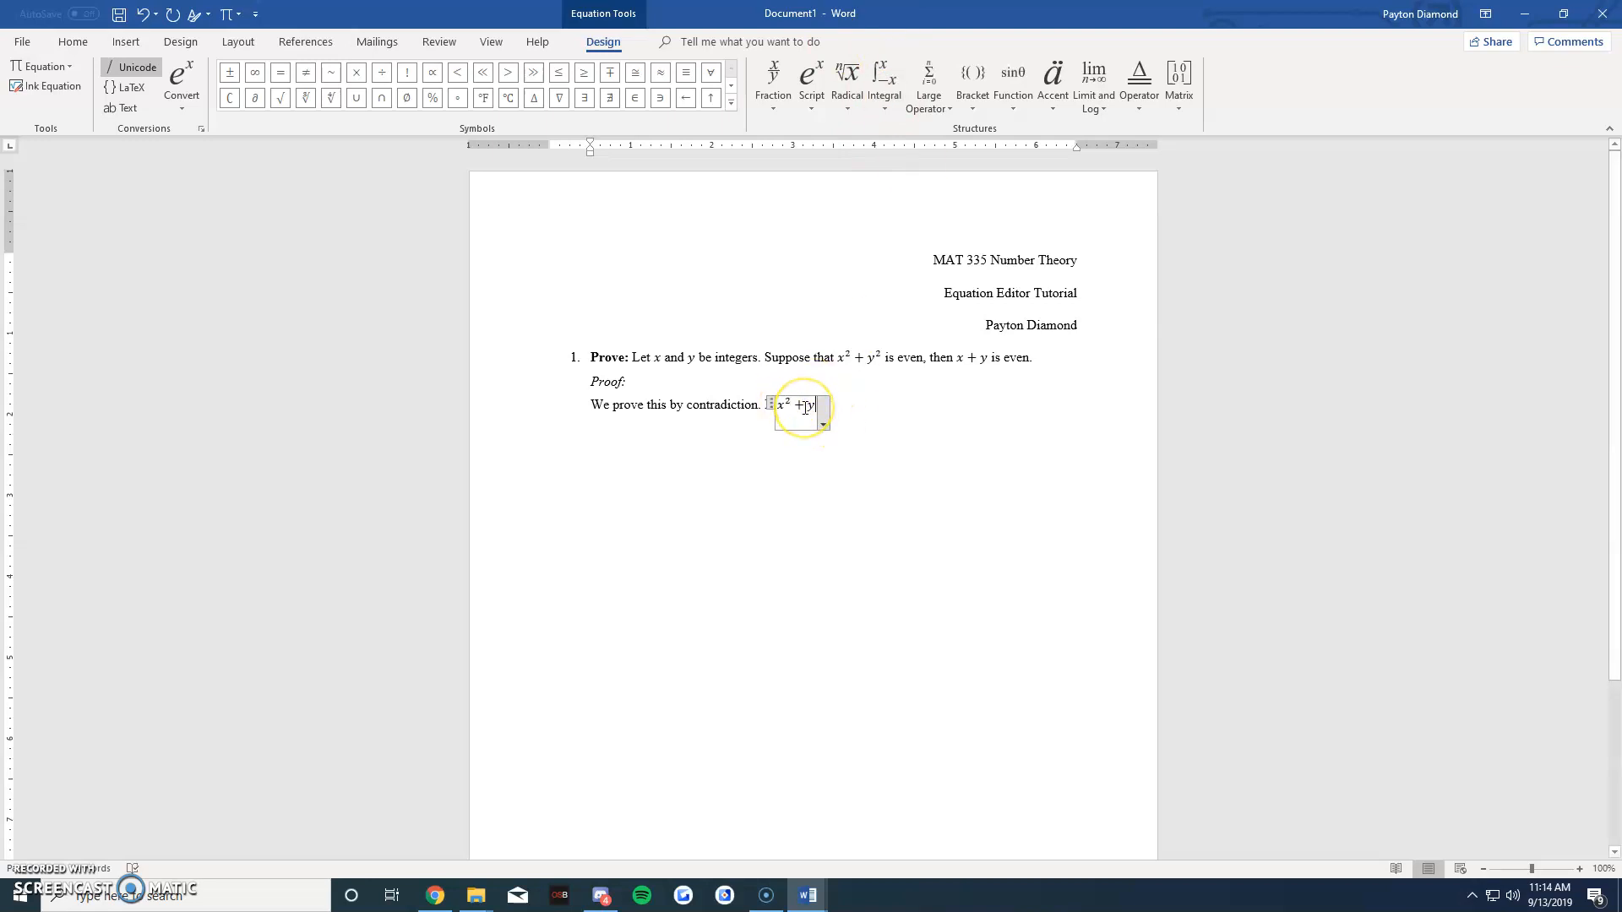
# Step: Give the y in the inline equation a superscript 2 and return to normal text
pyautogui.moveTo(804, 408); pyautogui.dragTo(818, 409)
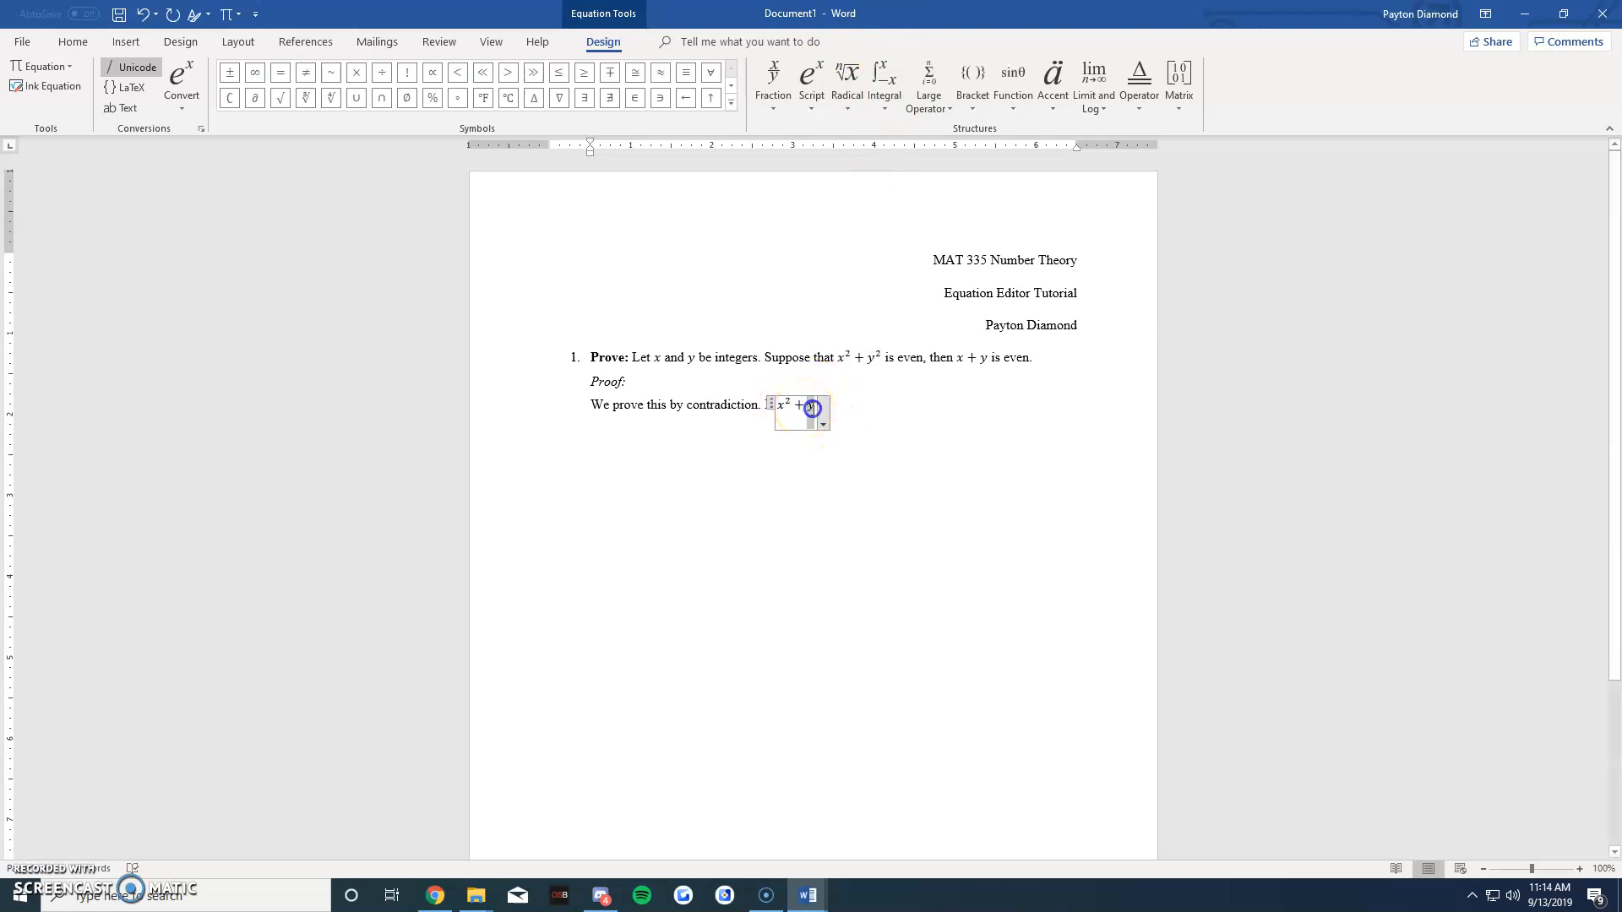
pyautogui.click(809, 83)
pyautogui.click(841, 189)
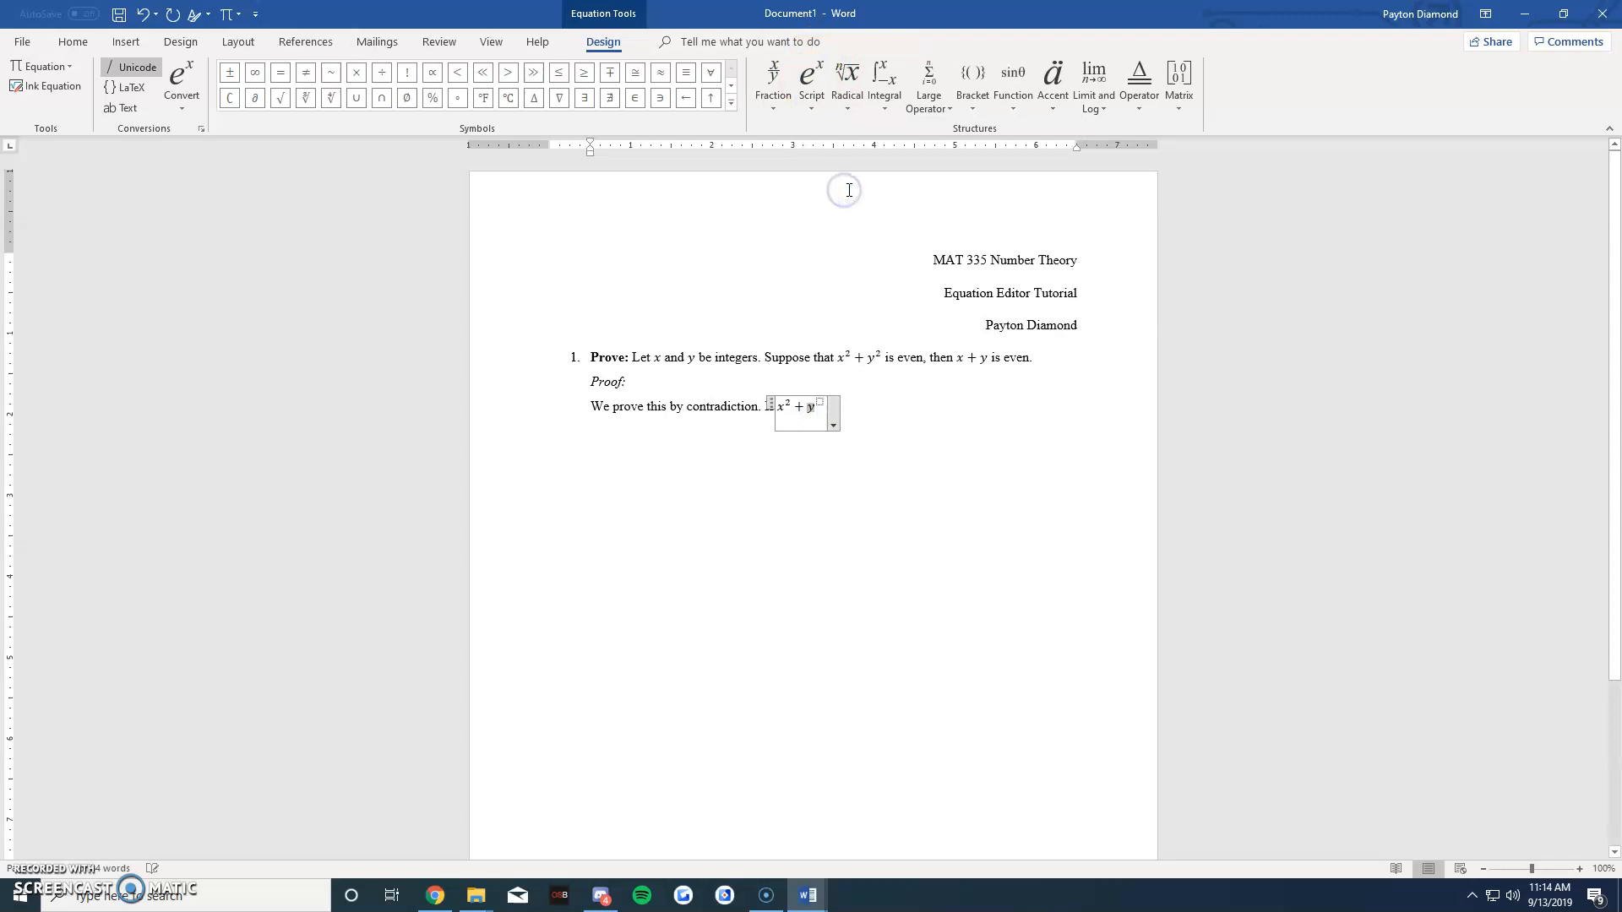
pyautogui.write('2')
pyautogui.press('Right')
pyautogui.press('Right')
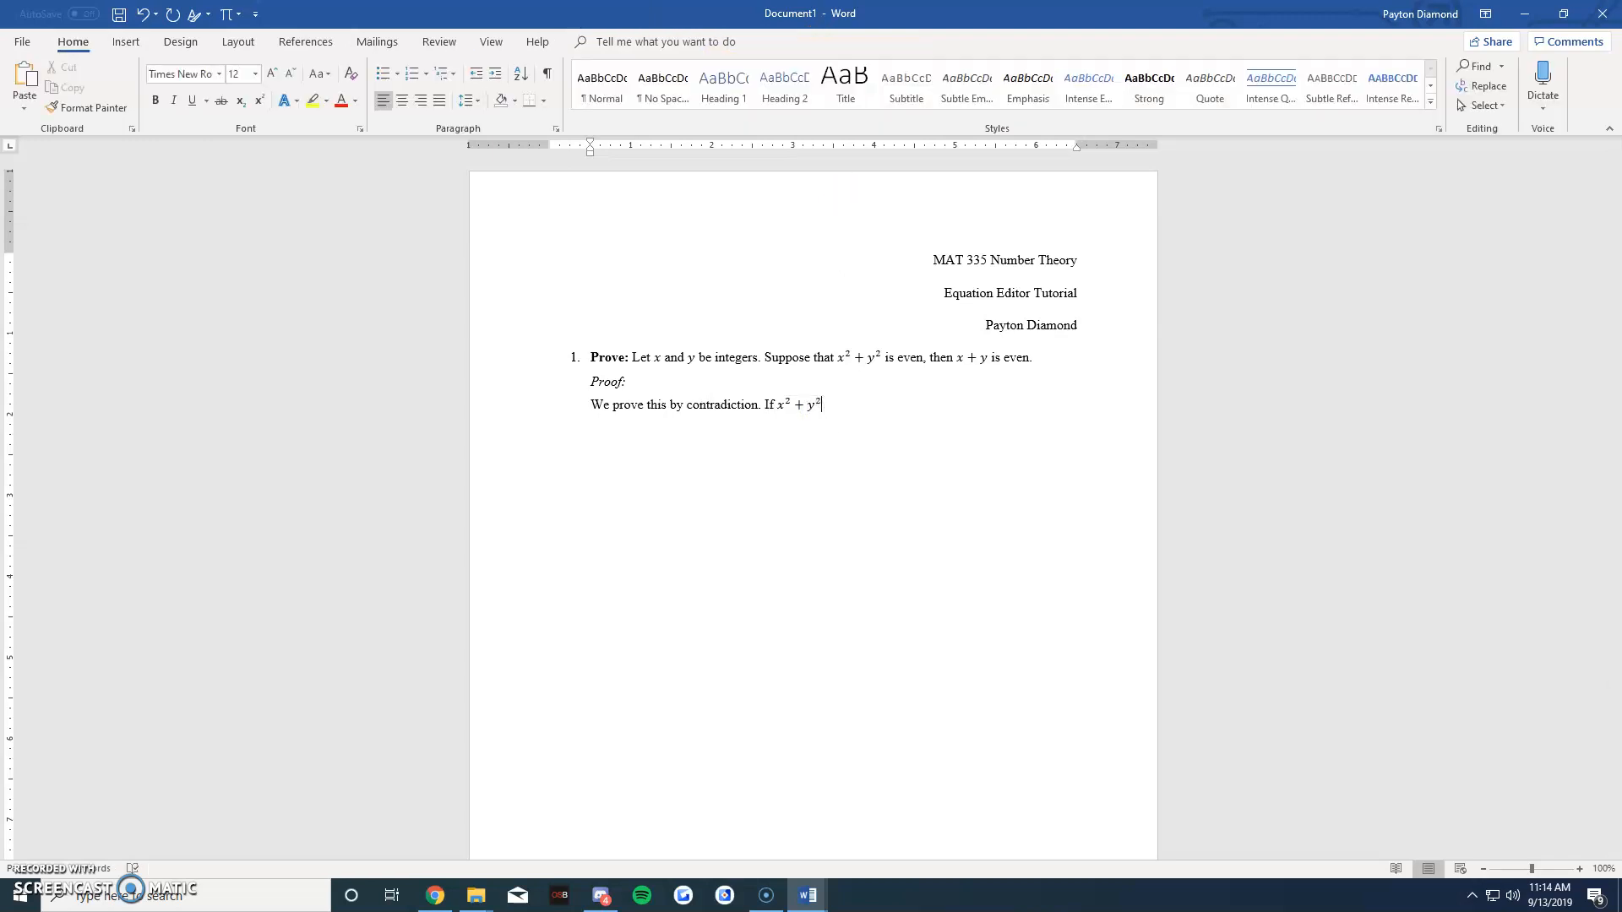
# Step: Complete the sentence with "is even, then", an inline equation x + y, and "is even."
pyautogui.write('is even, then')
pyautogui.click(226, 21)
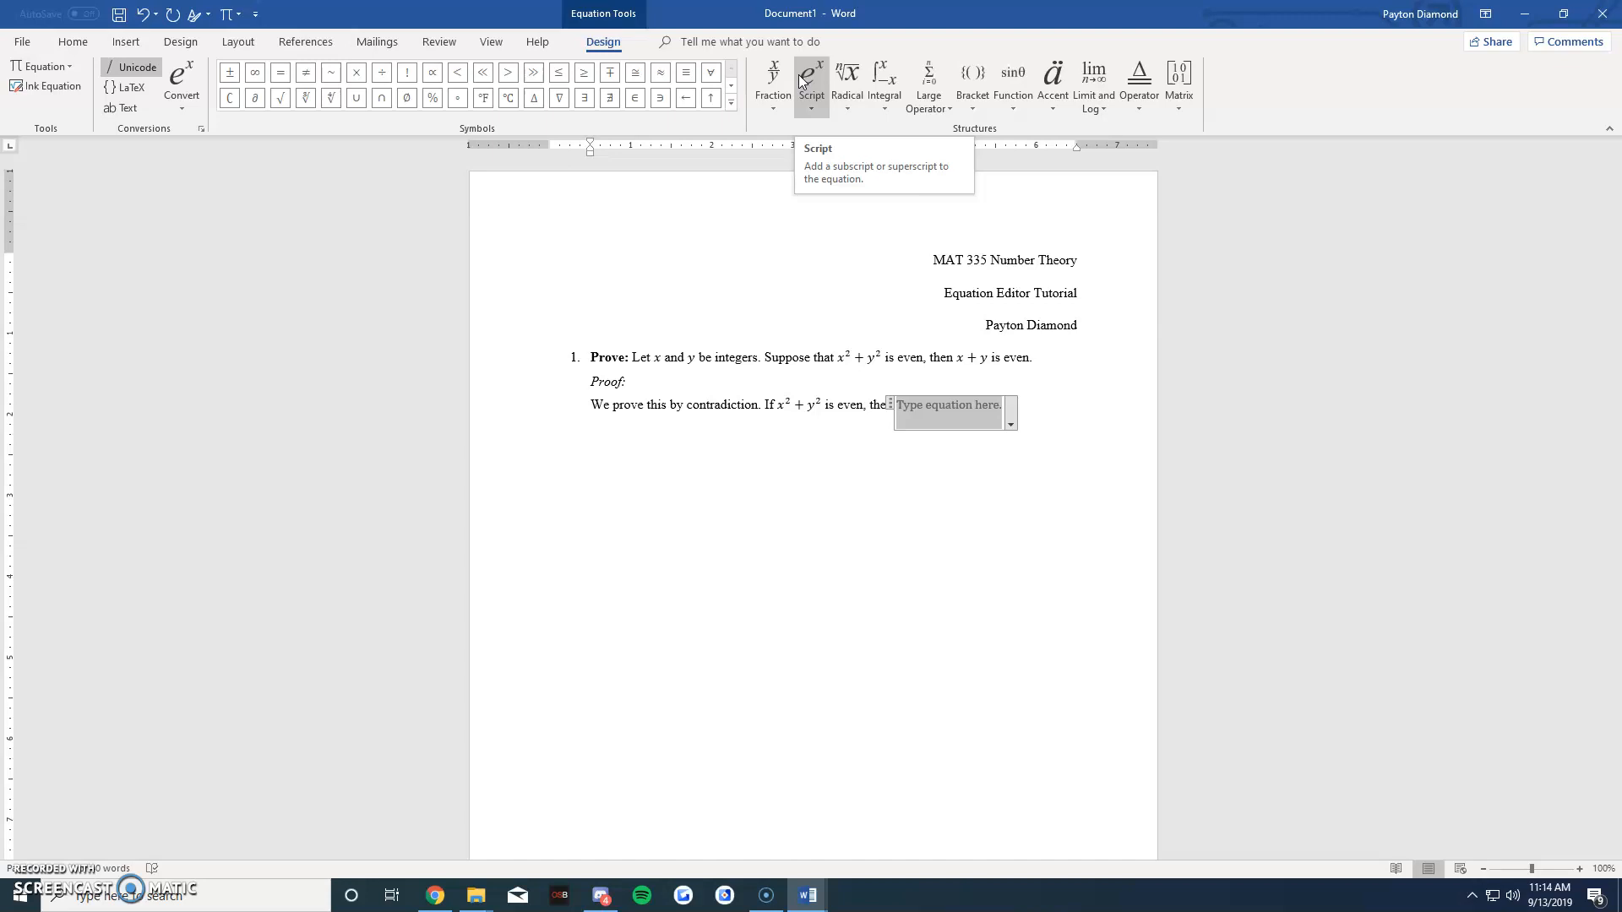
pyautogui.write('x+y')
pyautogui.press('Right')
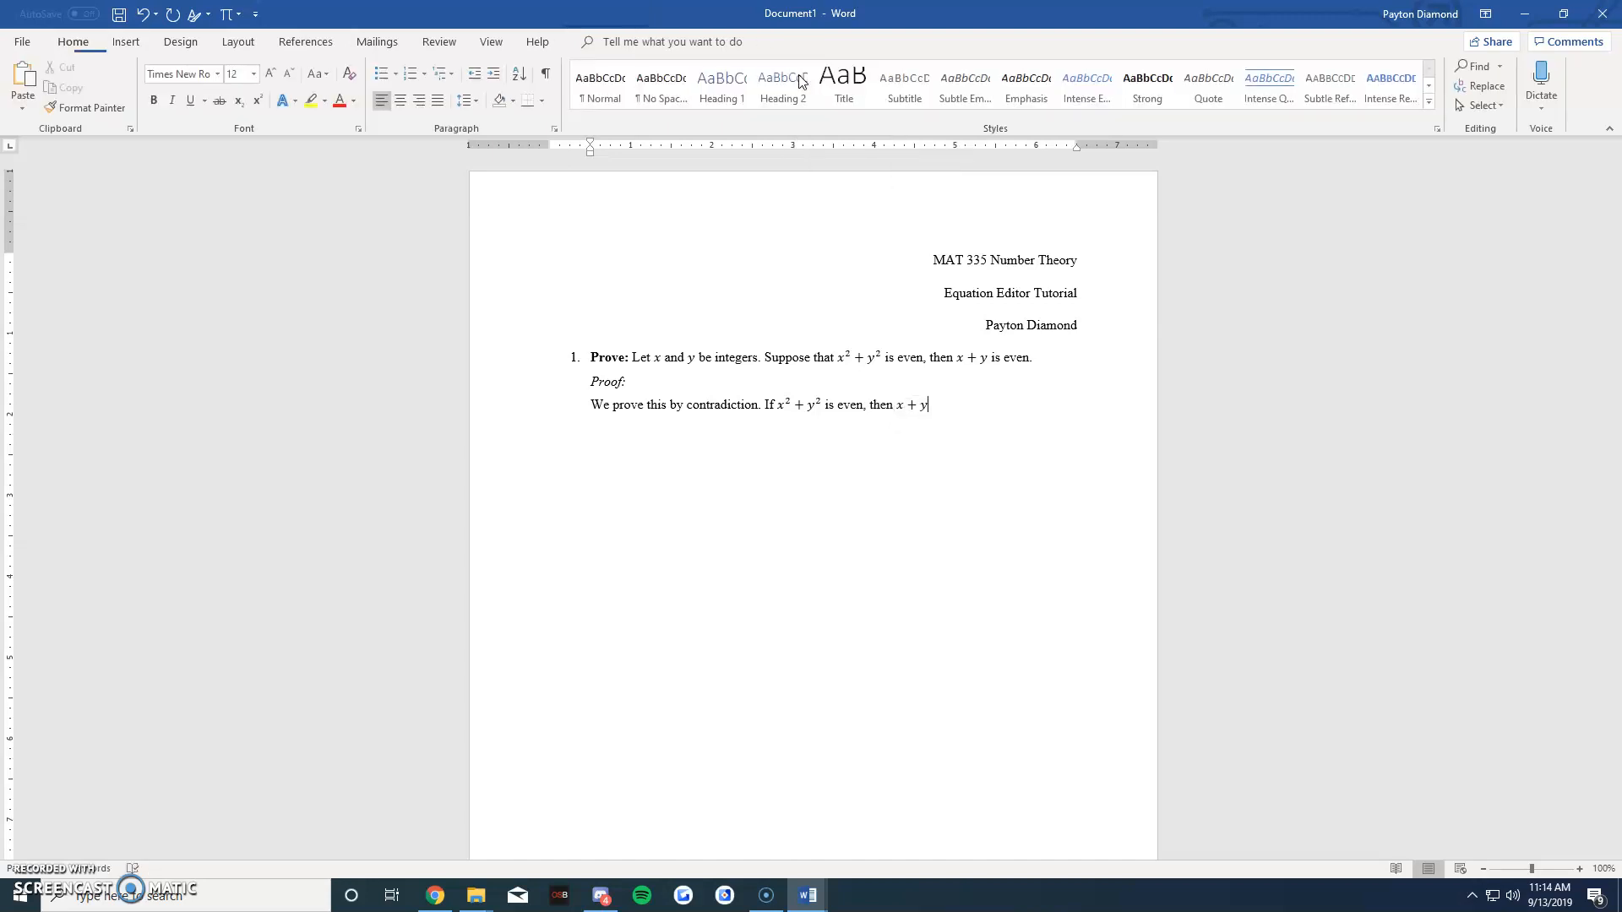
pyautogui.write('is eve')
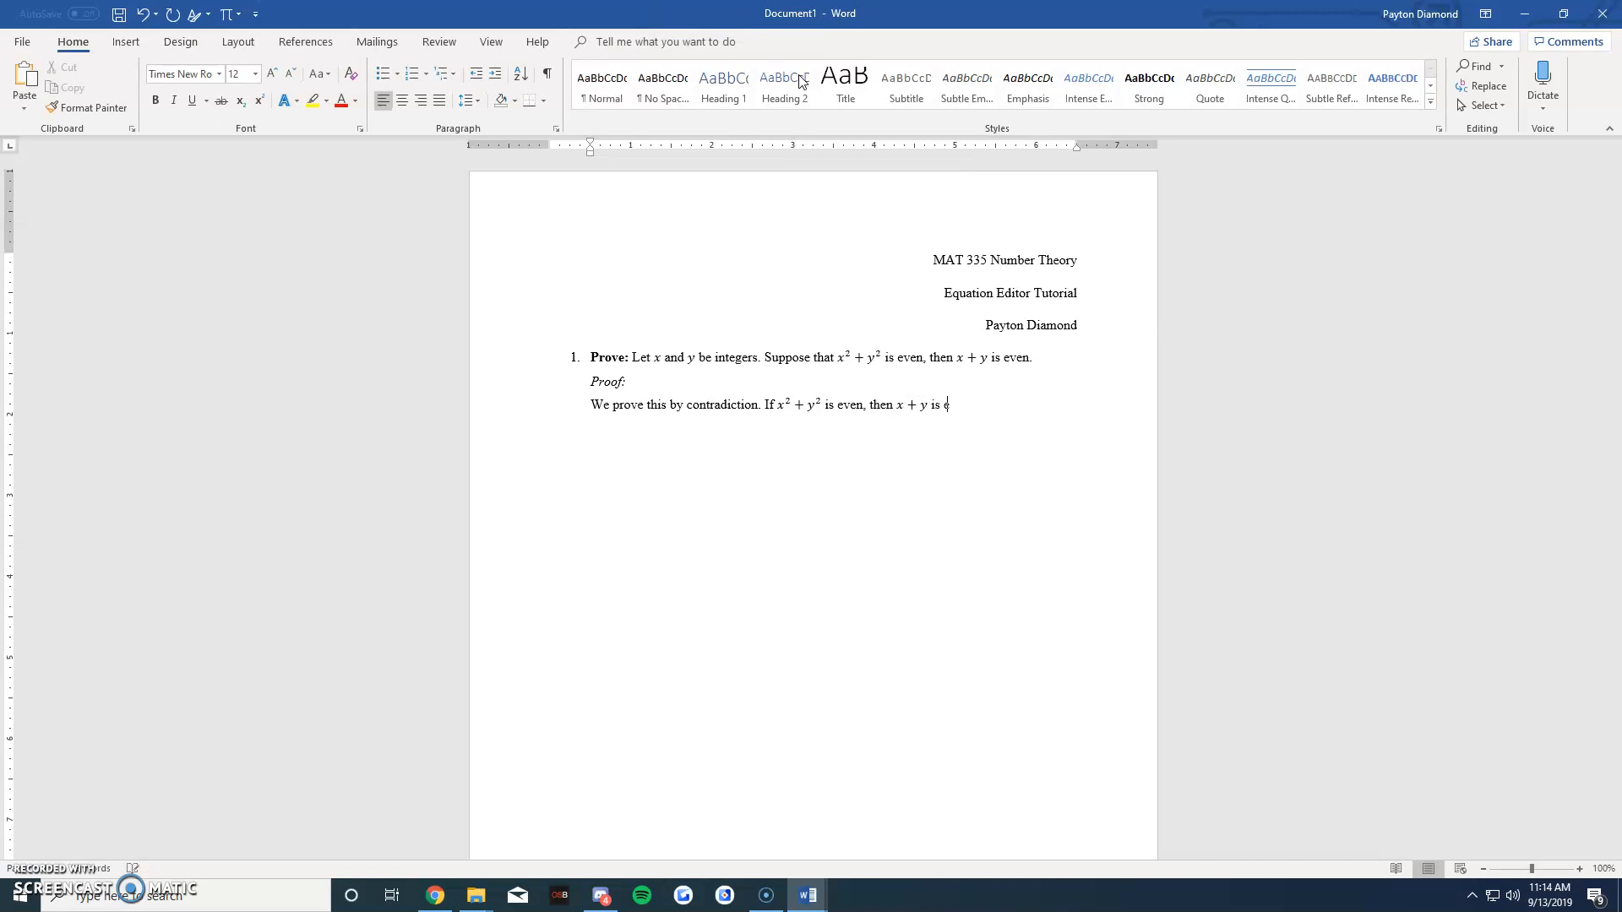
pyautogui.write('n. ')
# Step: Write "Suppose that x + y is odd." on the next line, with x + y as an inline equation, and start a new line
pyautogui.write('Suppose that')
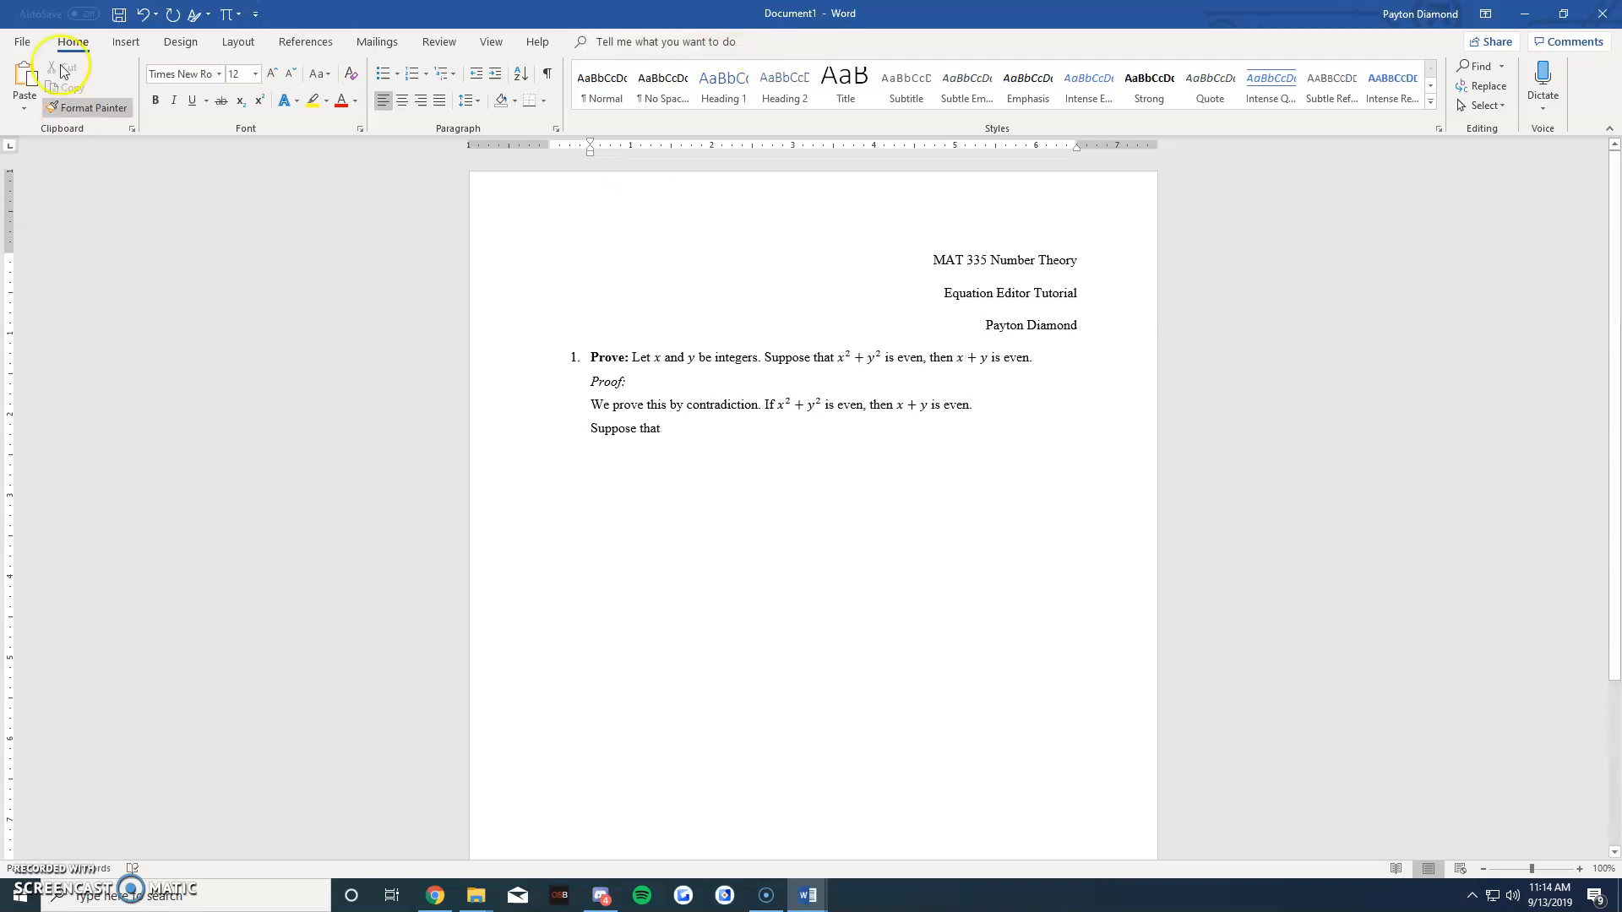
pyautogui.click(225, 13)
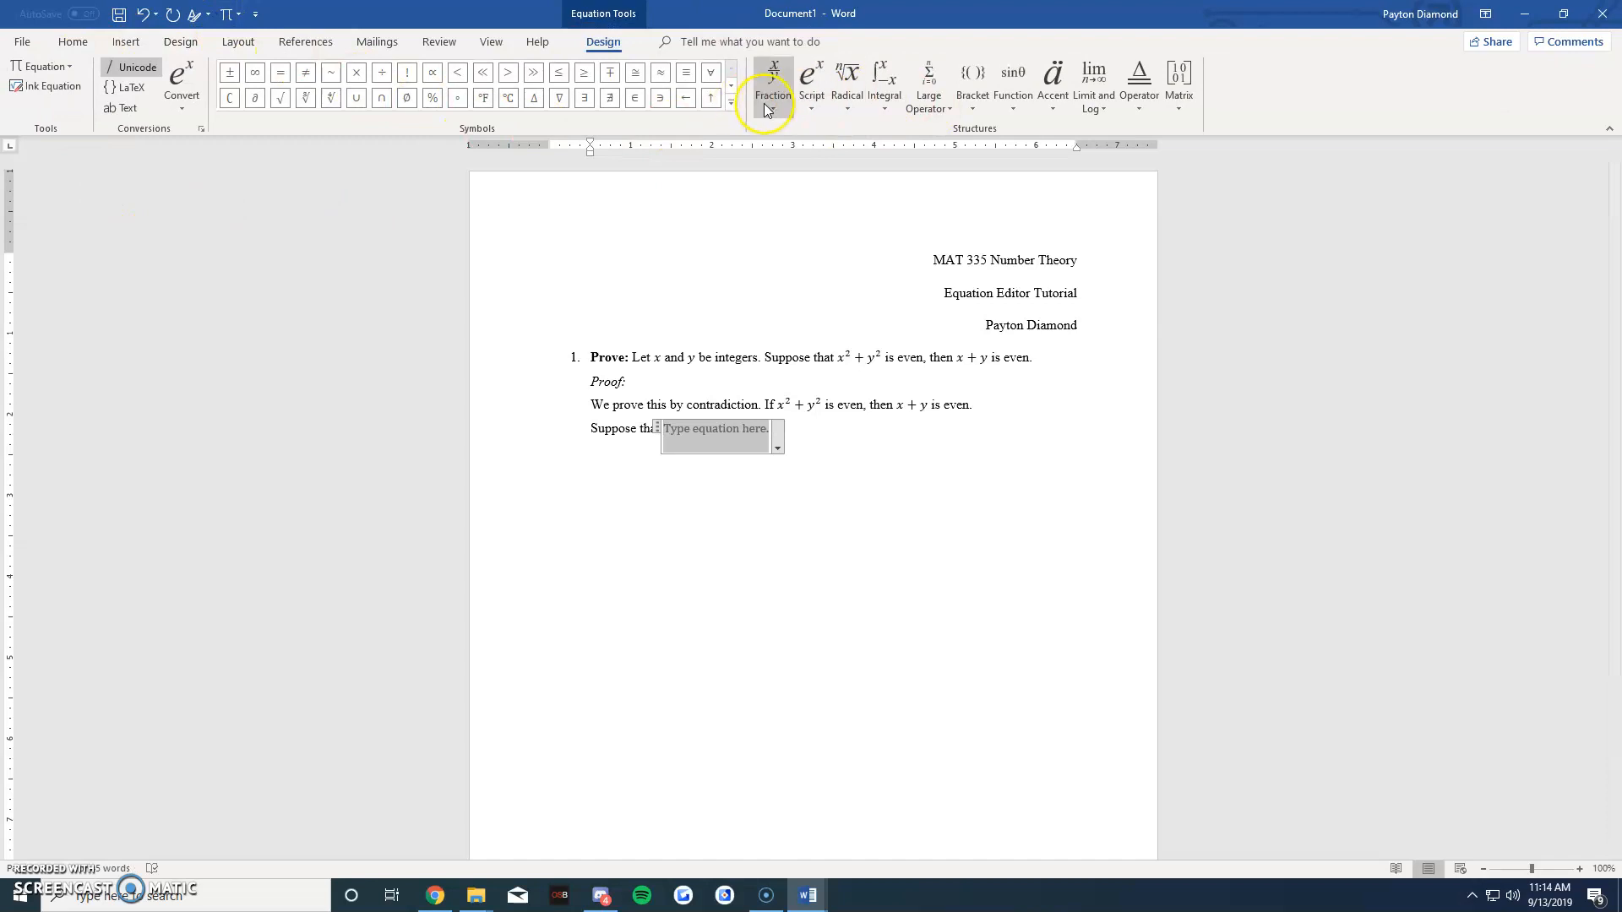
pyautogui.write('x+y')
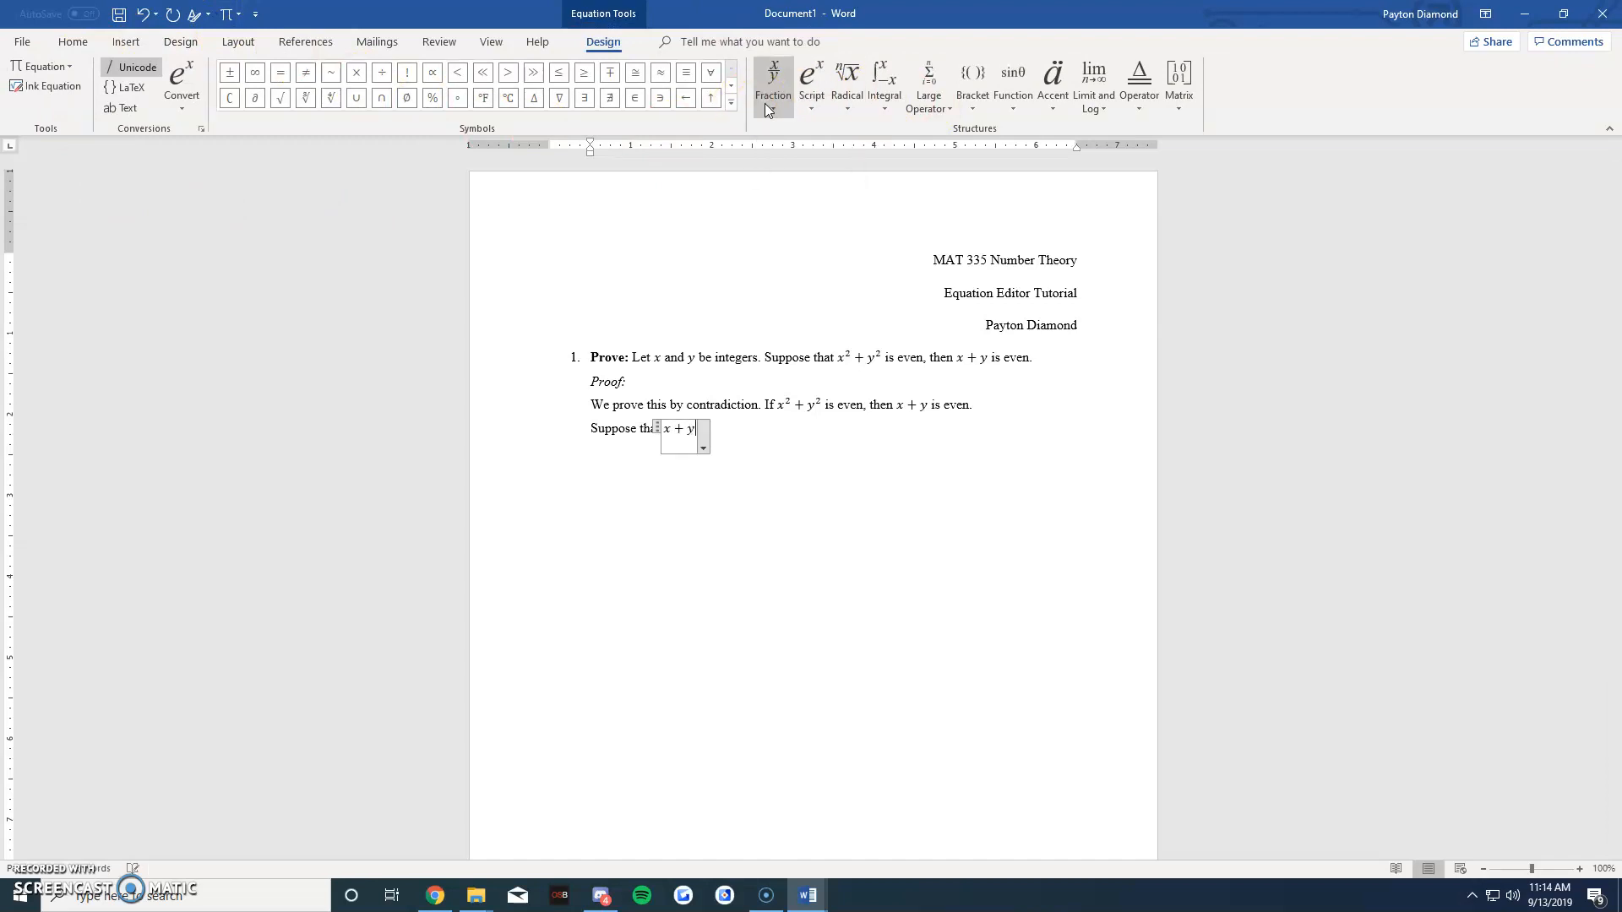
pyautogui.press('Right')
pyautogui.write('is')
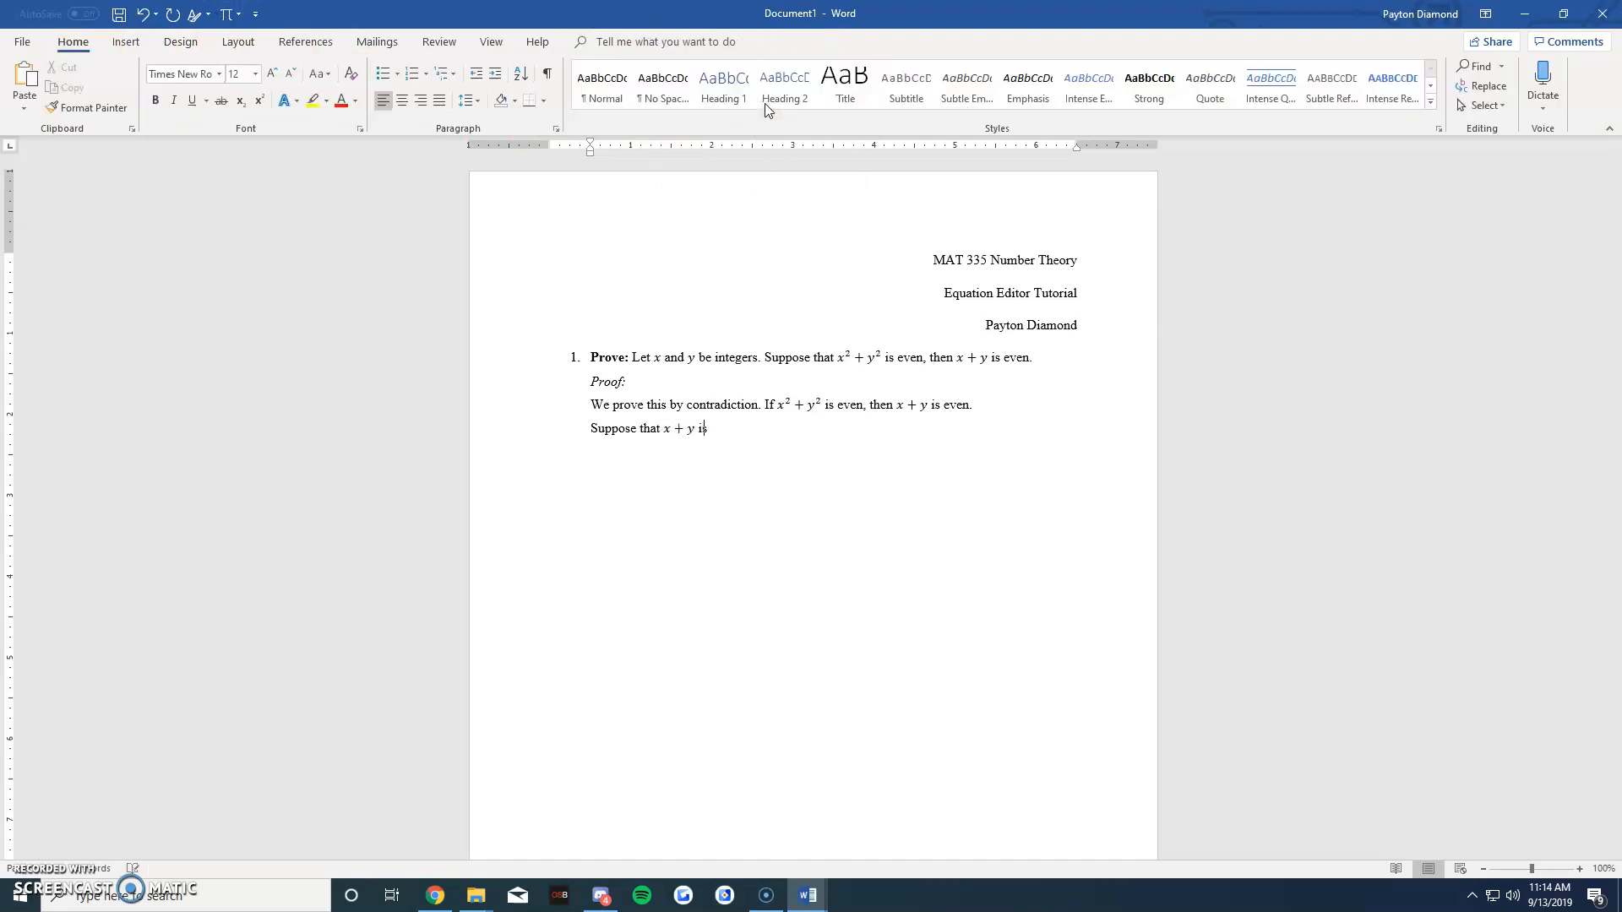
pyautogui.write(' odd.')
pyautogui.press('Return')
# Step: Insert the equation x + y = 2k + 1 on the line below "Suppose that x + y is odd."
pyautogui.click(218, 16)
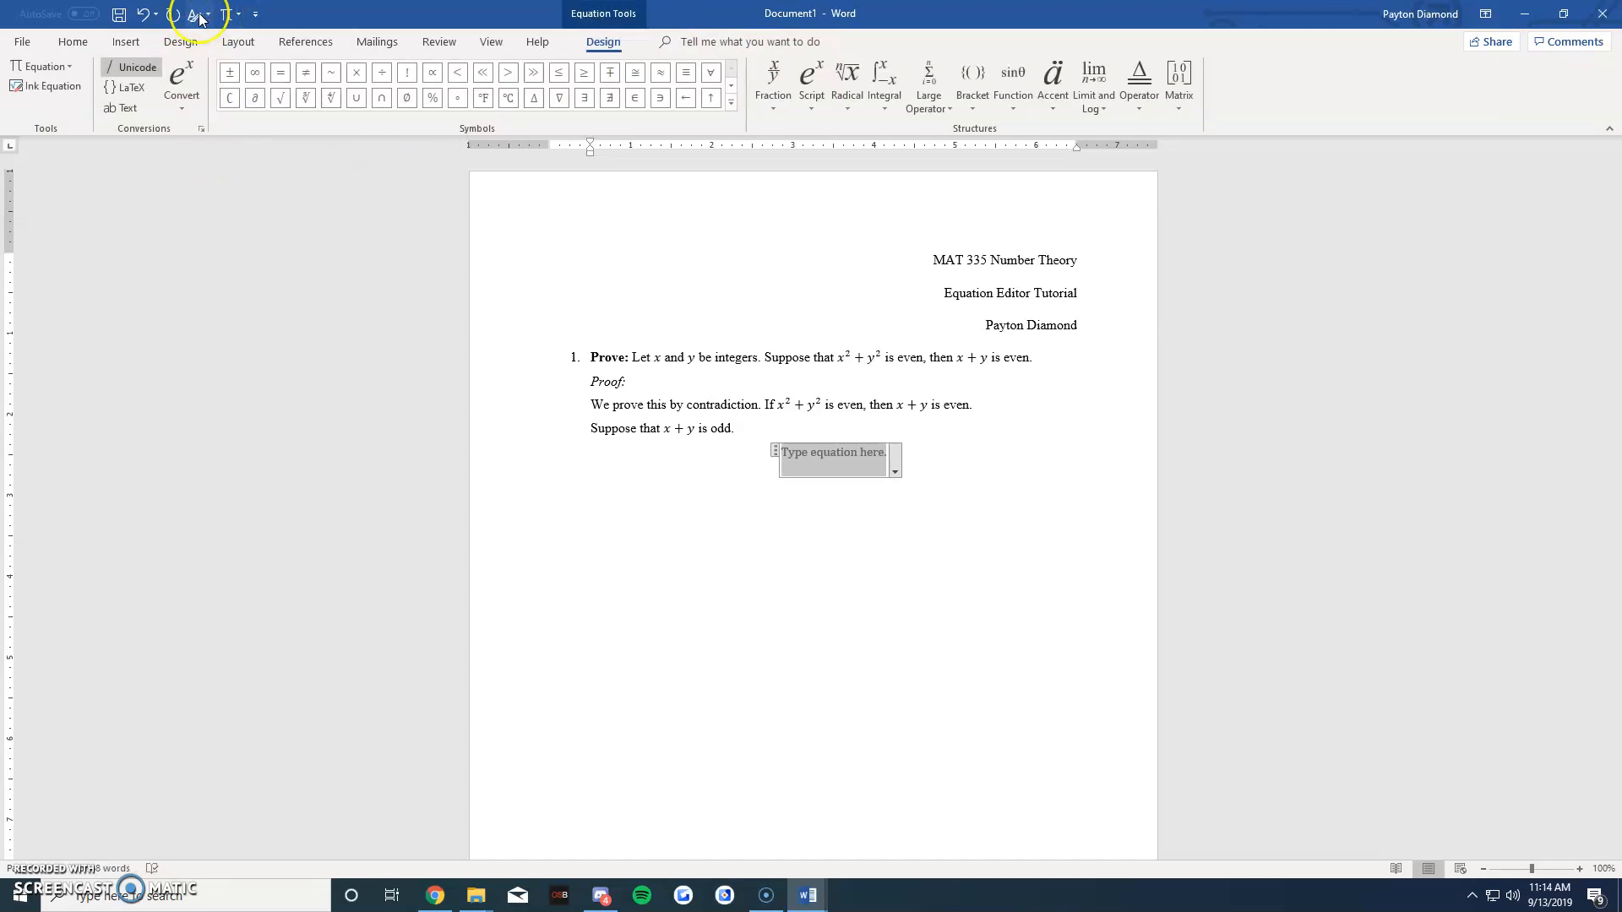
pyautogui.write('x +')
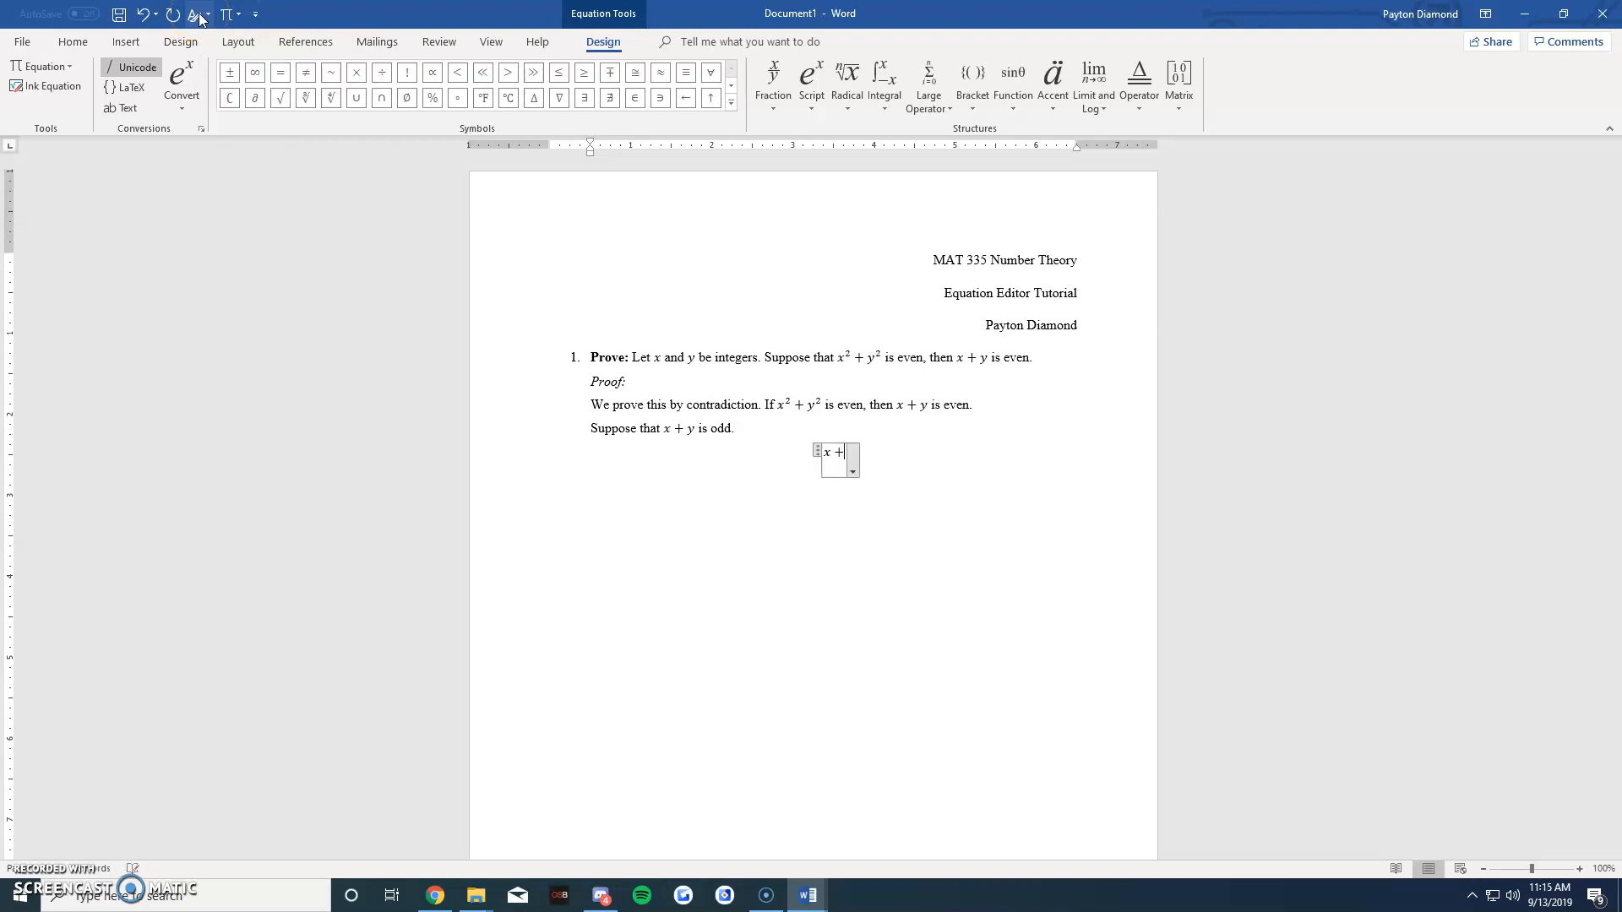
pyautogui.write(' y =')
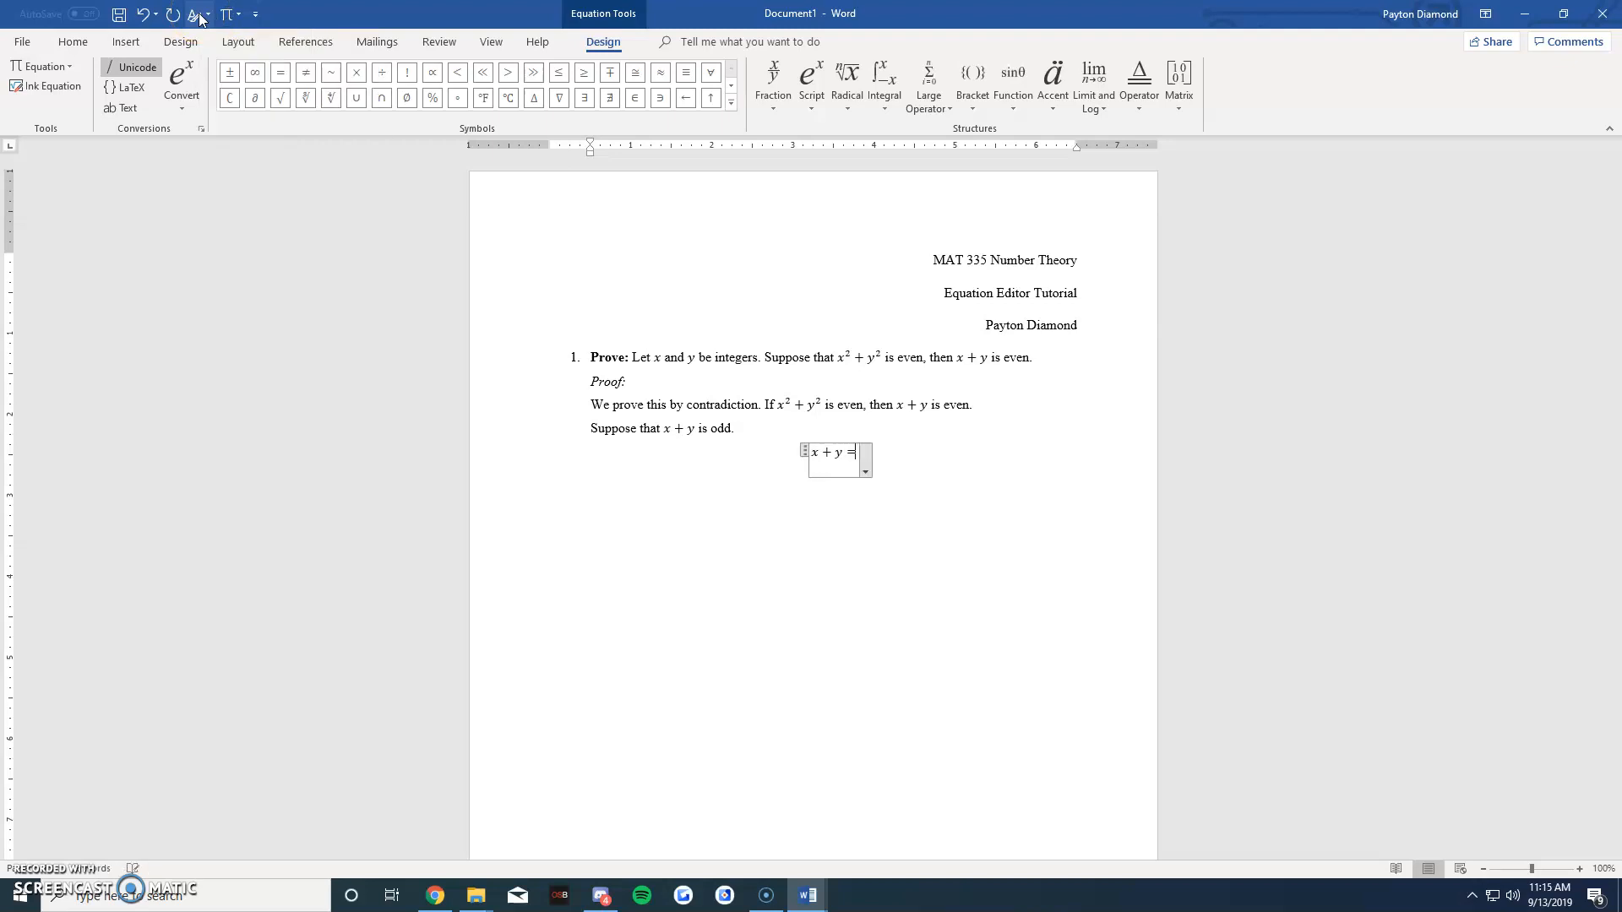
pyautogui.write(' 2k + 1')
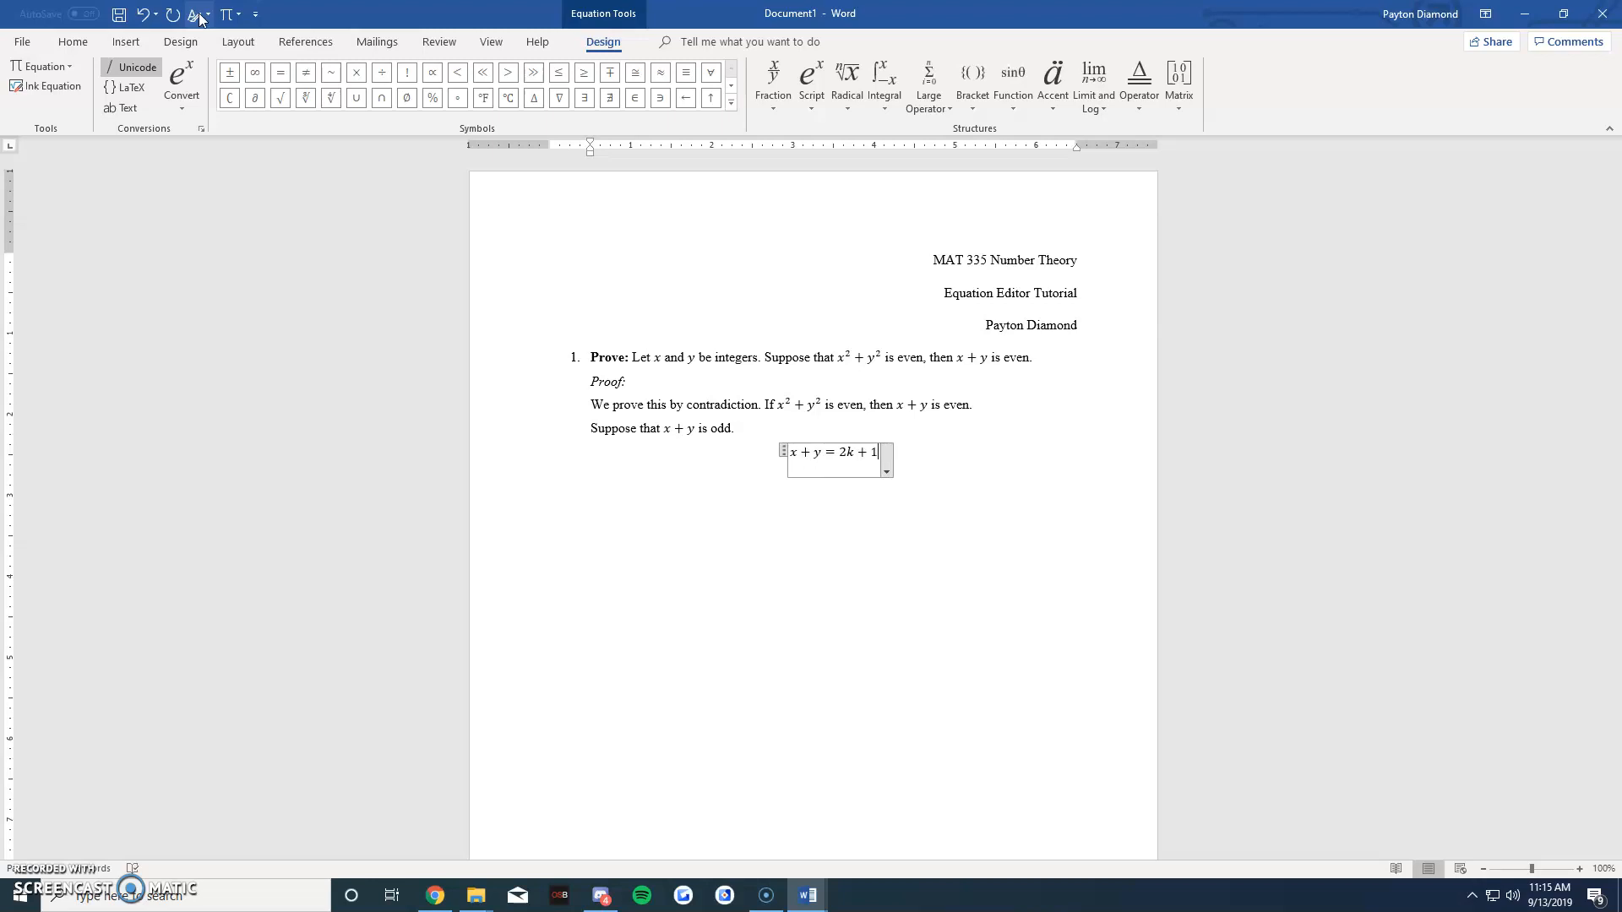
# Step: Add "where k is an integer" after the equation x + y = 2k + 1, with k as an inline equation
pyautogui.press('Right')
pyautogui.write('w')
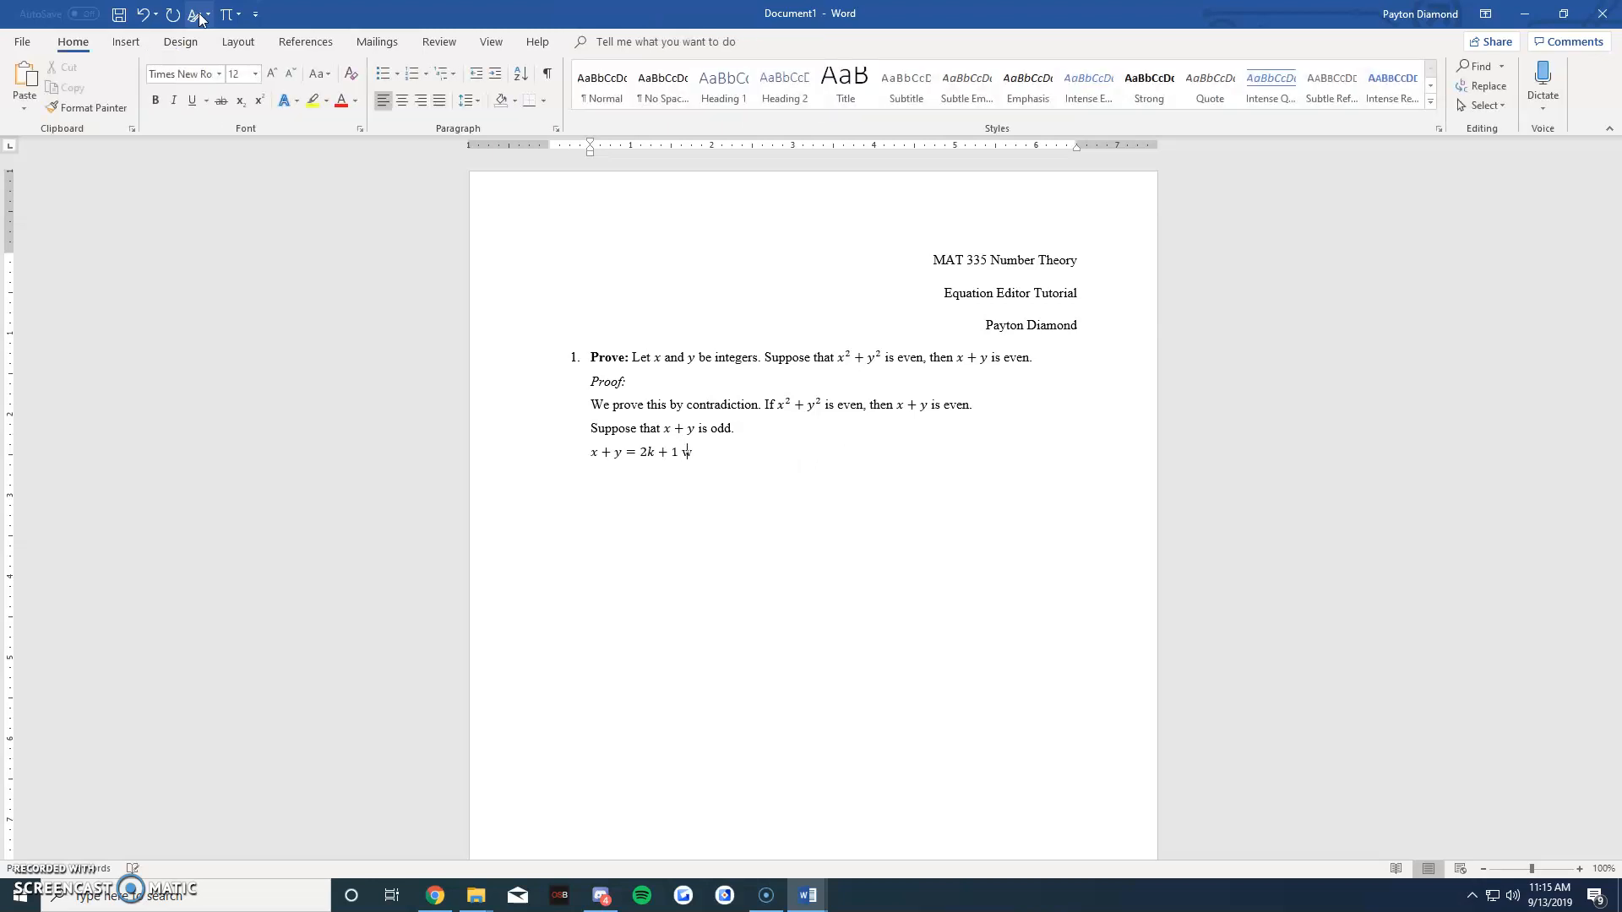
pyautogui.write('here')
pyautogui.click(225, 14)
pyautogui.write('k')
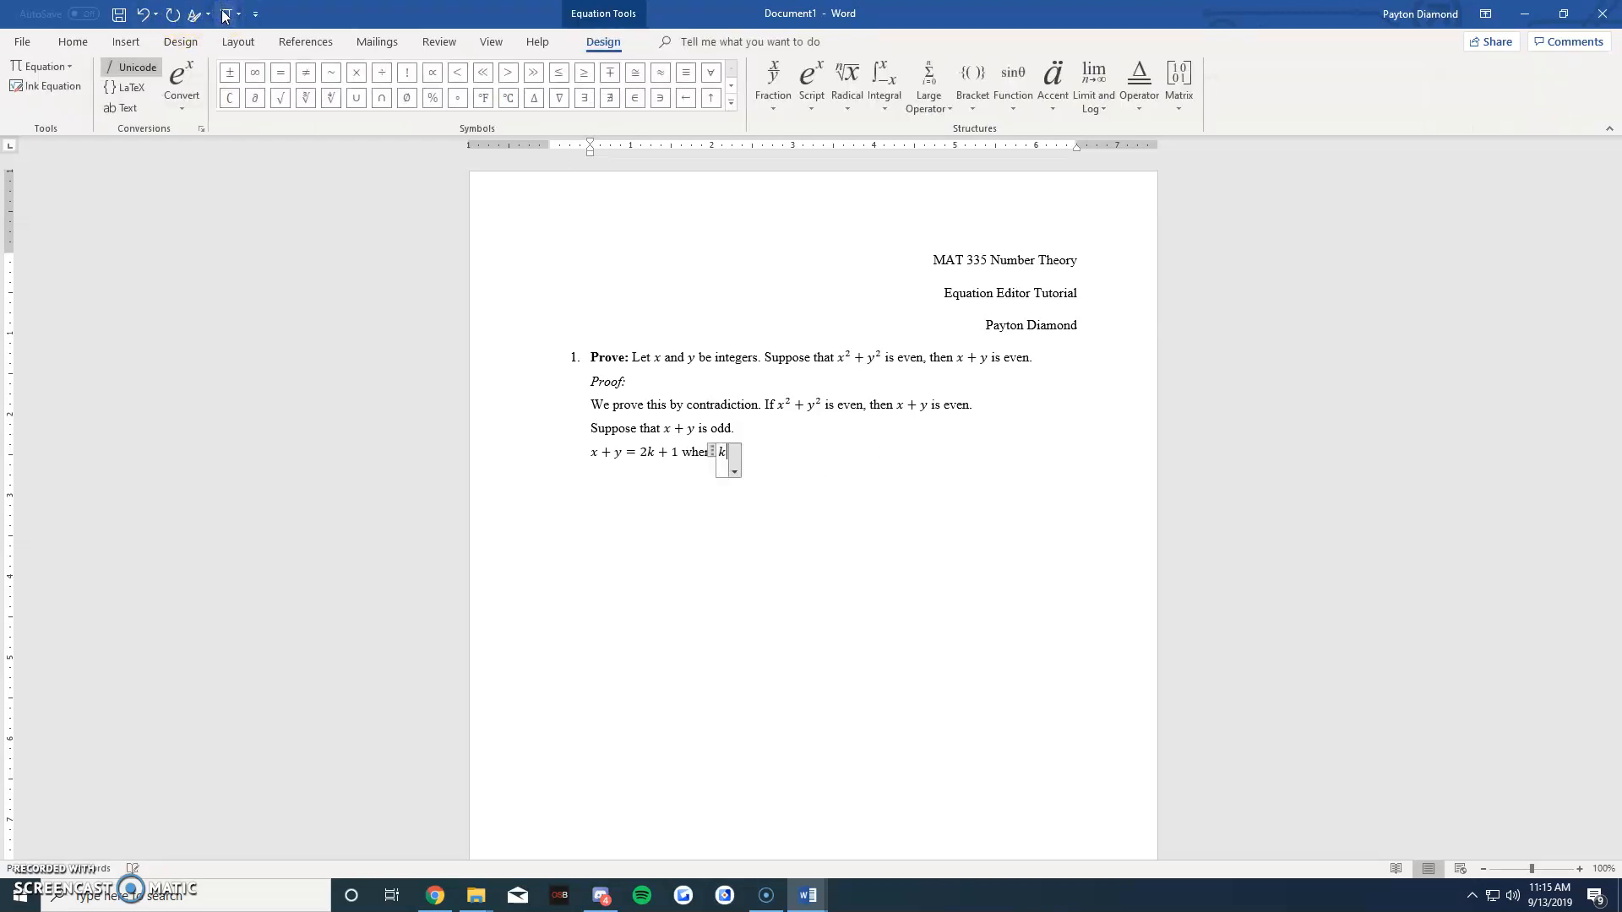
pyautogui.press('Right')
pyautogui.write('is an integer')
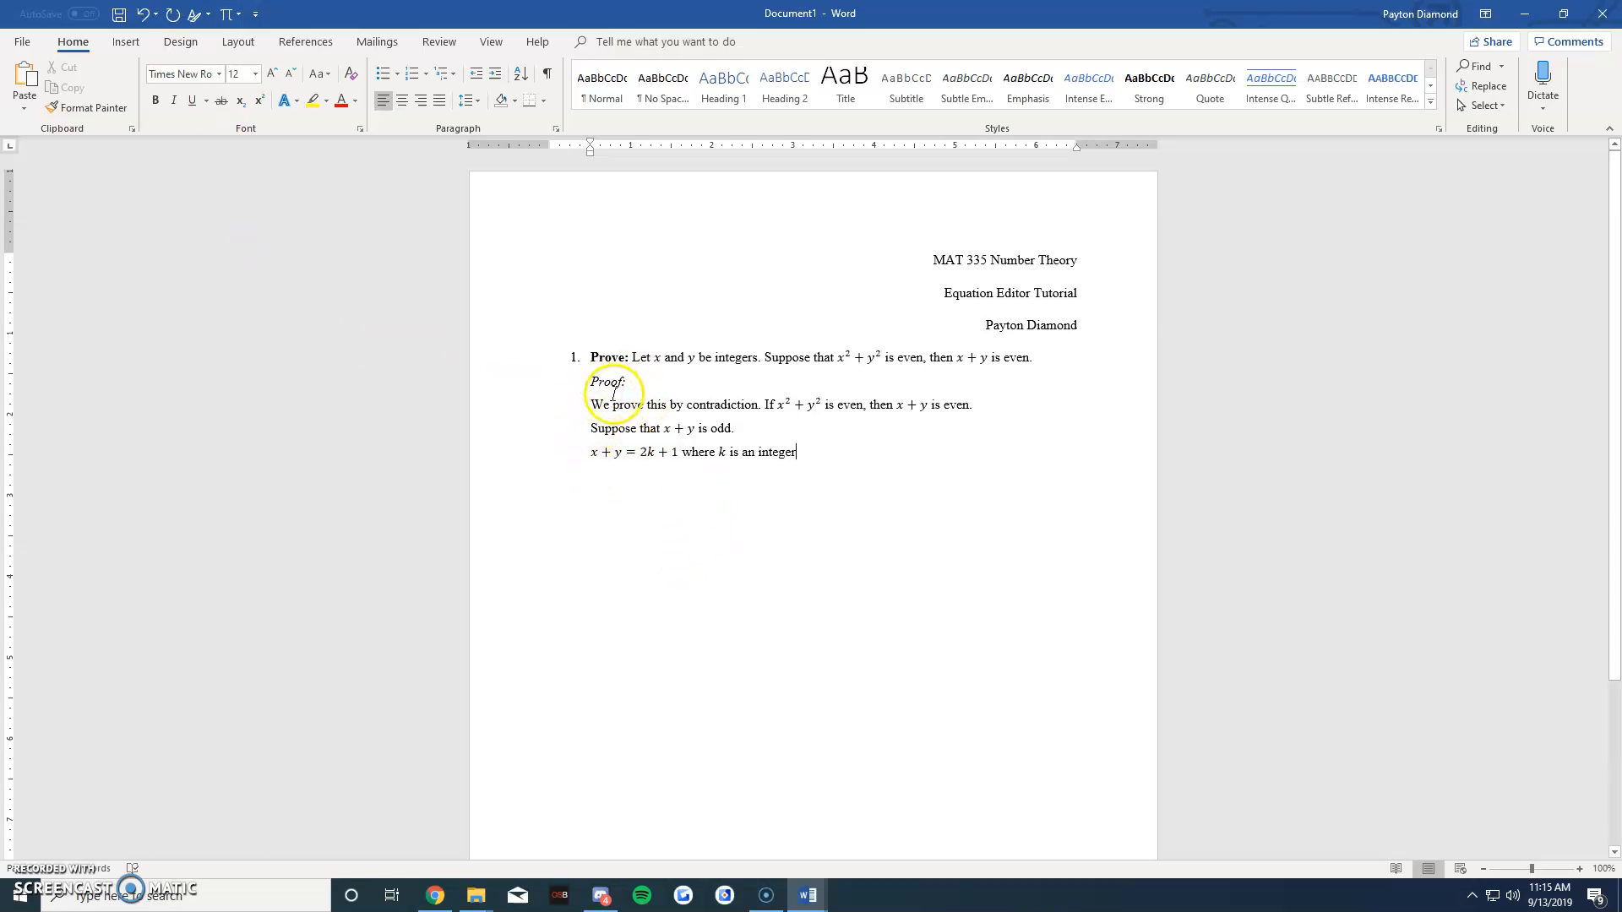
# Step: Set the first-line indent of the x + y = 2k + 1 line to about 1.2 inches and end the line with a period
pyautogui.click(587, 454)
pyautogui.click(813, 479)
pyautogui.click(593, 146)
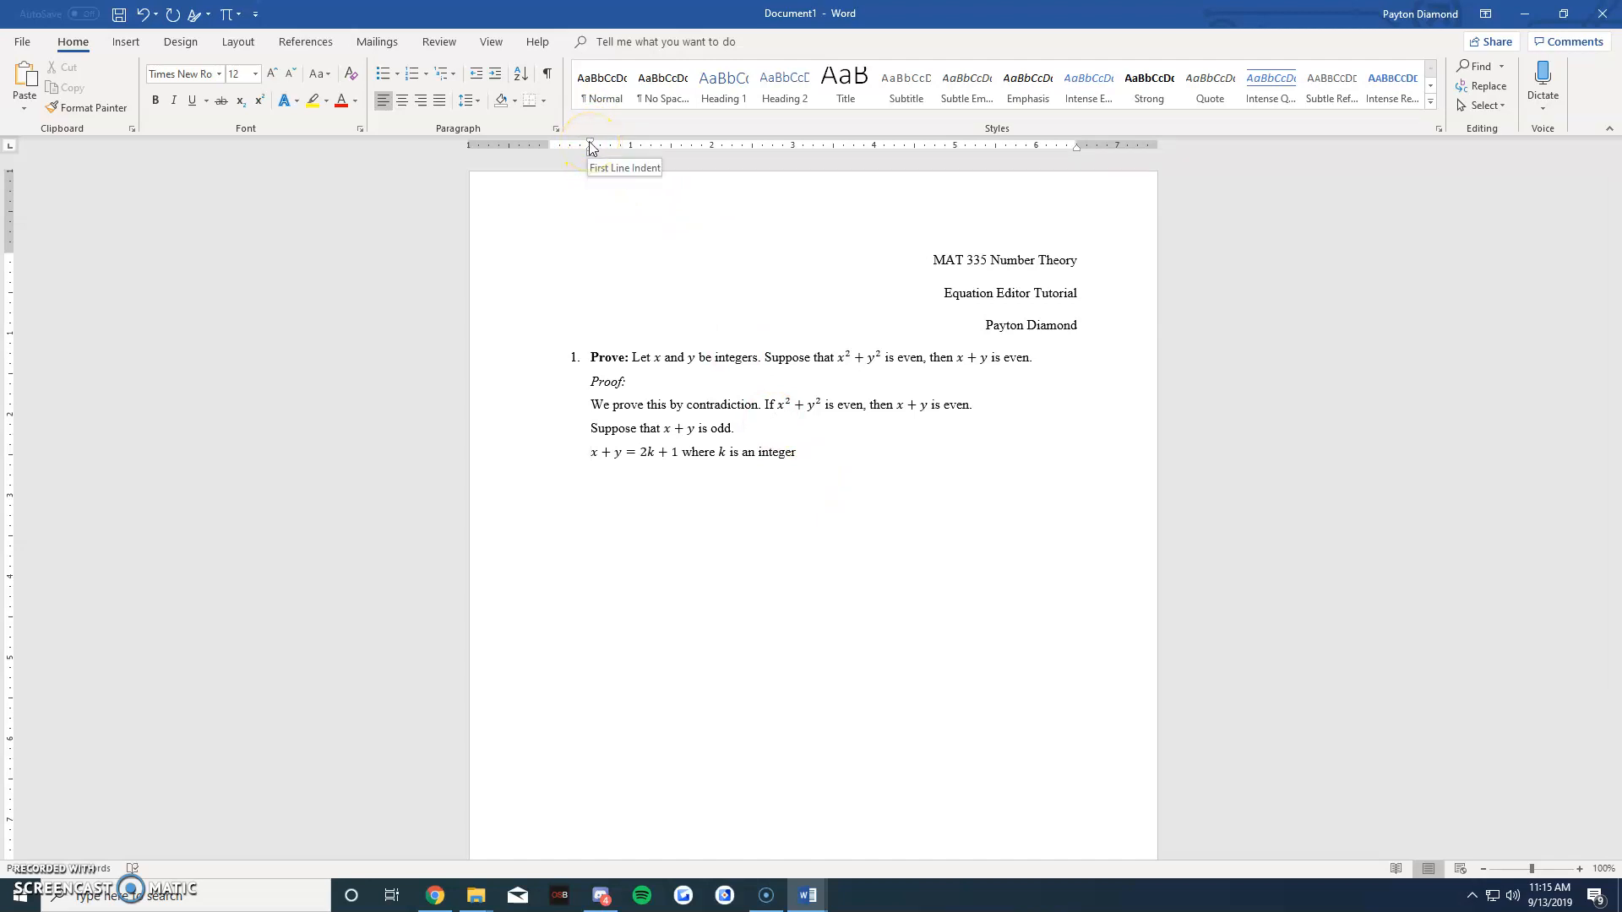
pyautogui.moveTo(592, 146)
pyautogui.mouseDown()
pyautogui.moveTo(713, 141)
pyautogui.moveTo(648, 138)
pyautogui.mouseUp()
pyautogui.click(892, 467)
pyautogui.write('.')
# Step: Paste the prepared proof text below, from "Solving for x on the LHS of the equation, we get" to "substitute back into our hypothesis"
pyautogui.press('Return')
pyautogui.hotkey('alt', '=')
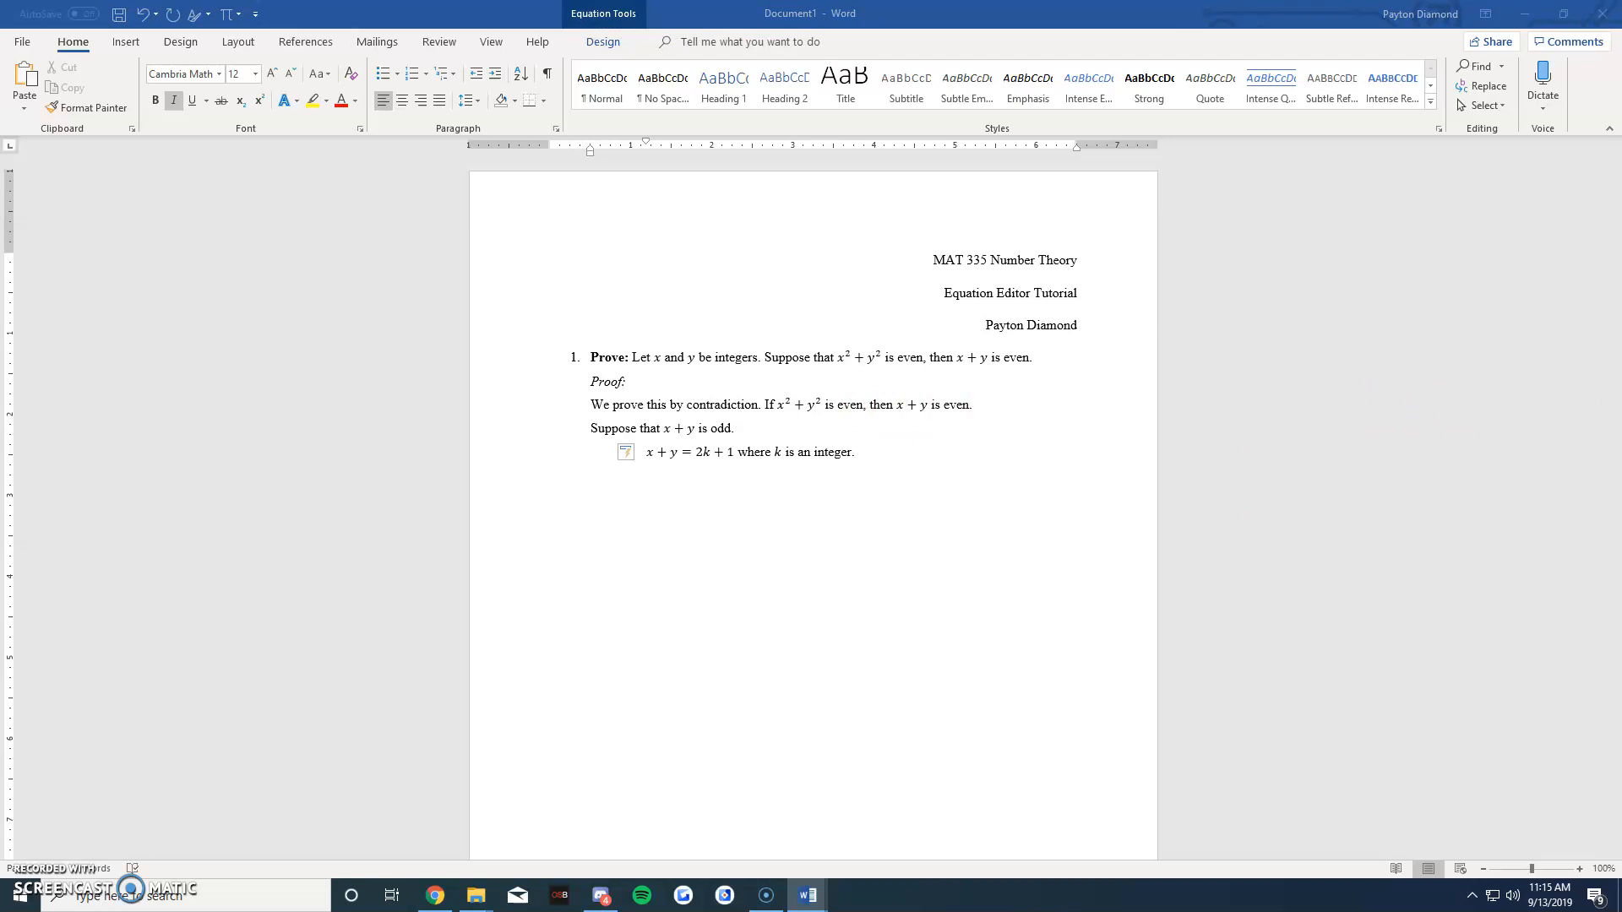
pyautogui.click(939, 475)
pyautogui.hotkey('ctrl', 'z')
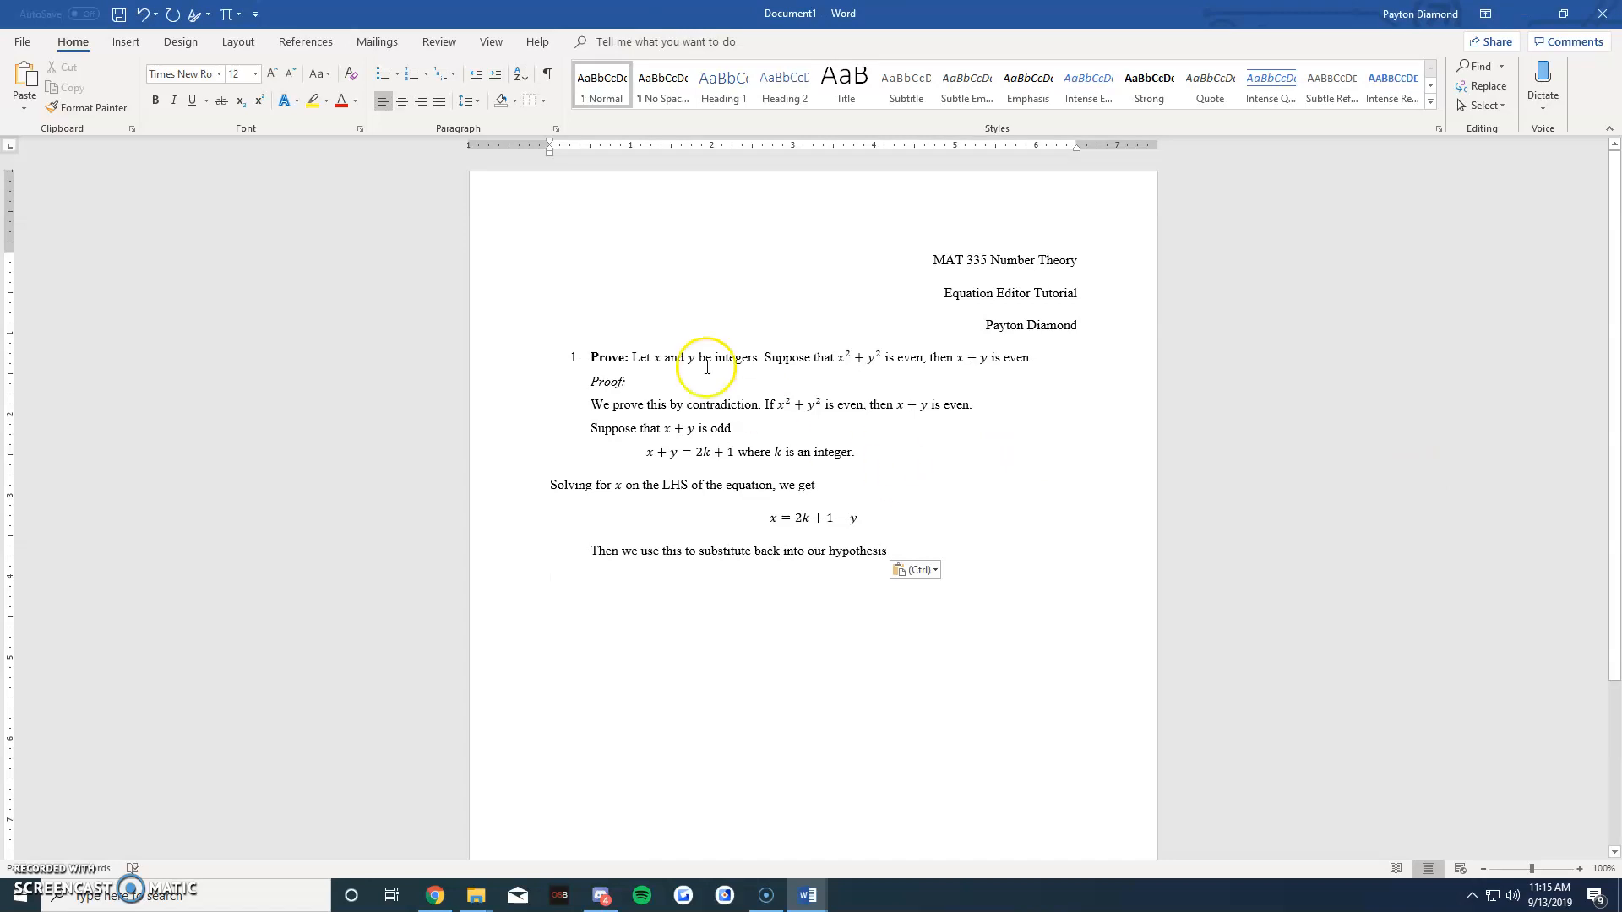
# Step: Set the first-line indent of the "Solving for x" paragraph to 0.5 inch, aligning it with the proof text
pyautogui.click(549, 487)
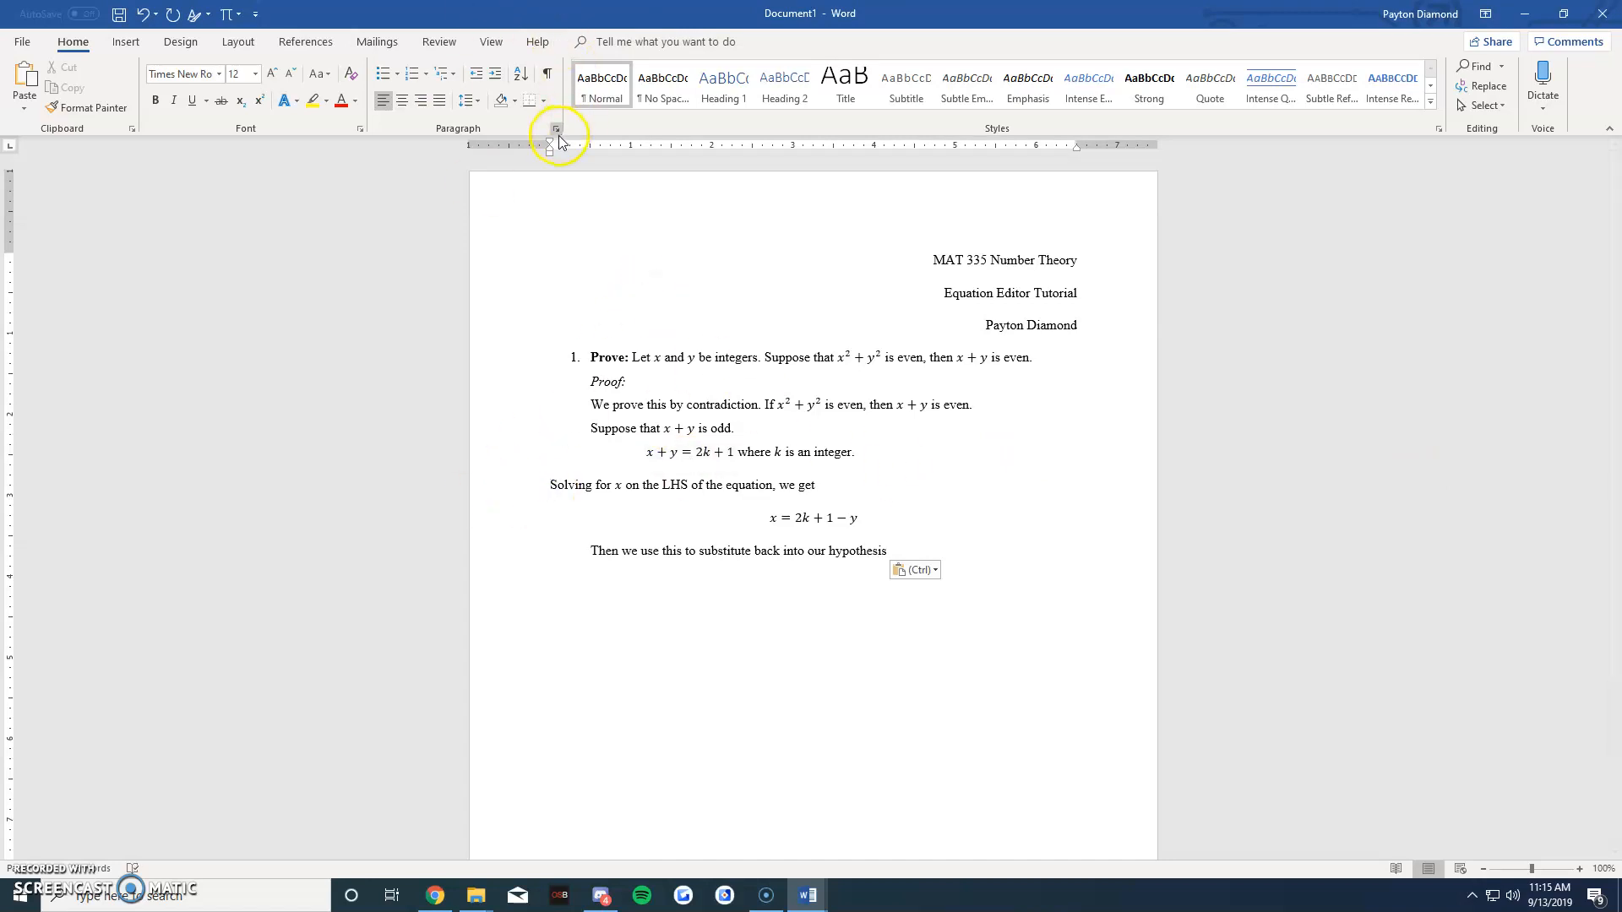
pyautogui.moveTo(549, 142); pyautogui.dragTo(590, 142)
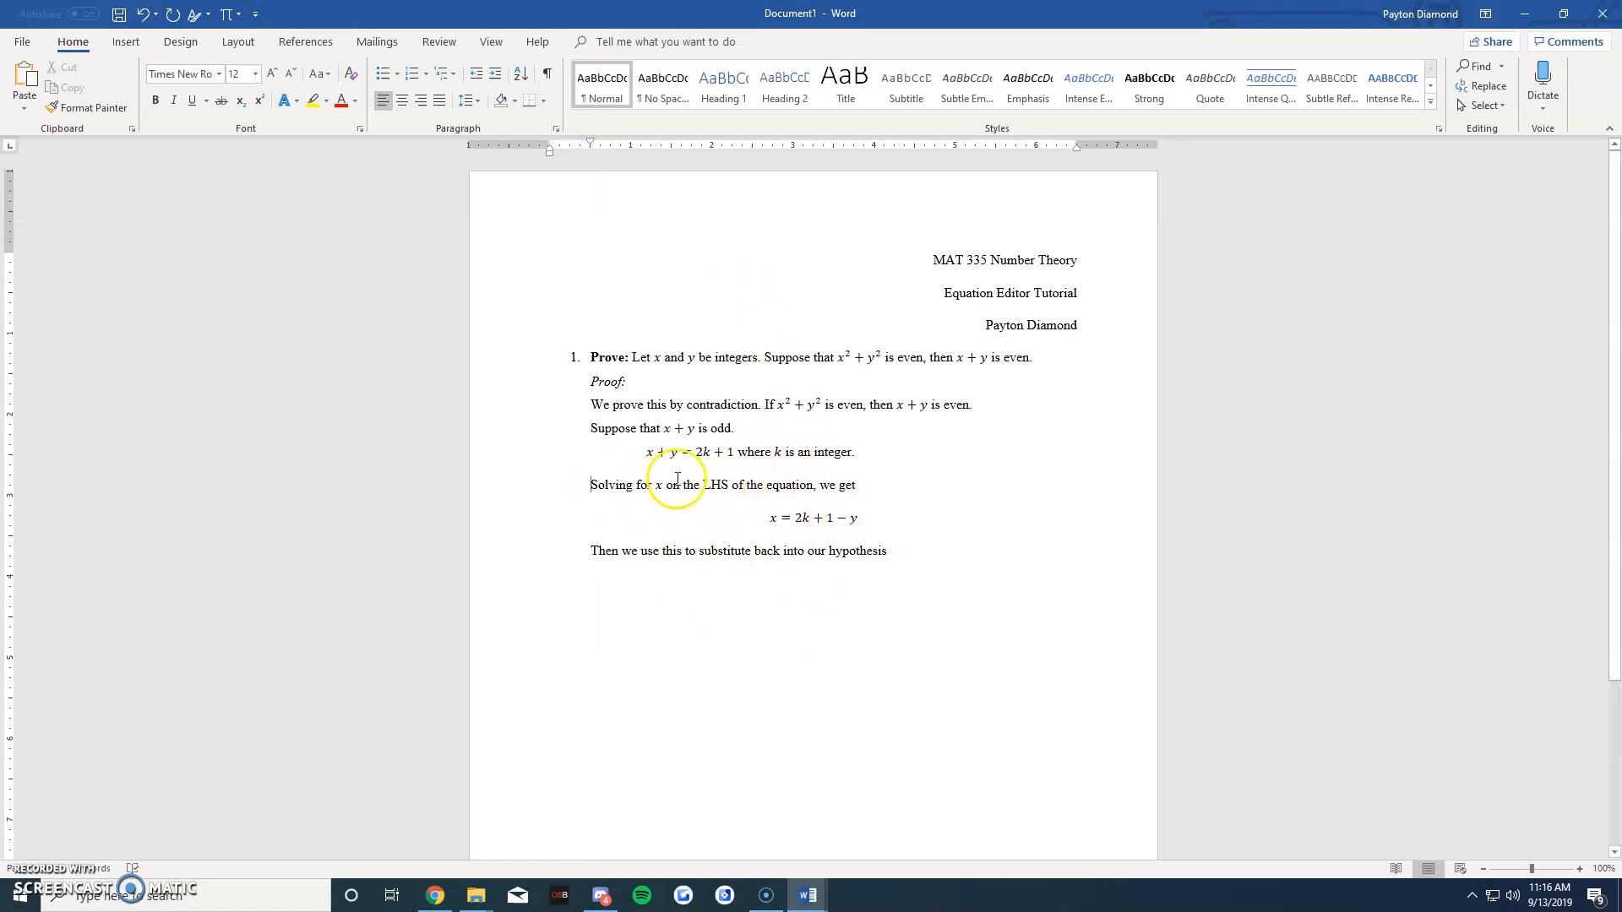
# Step: Insert an equation on the empty line below "substitute back into our hypothesis" and enter x² + in it
pyautogui.click(925, 565)
pyautogui.click(887, 536)
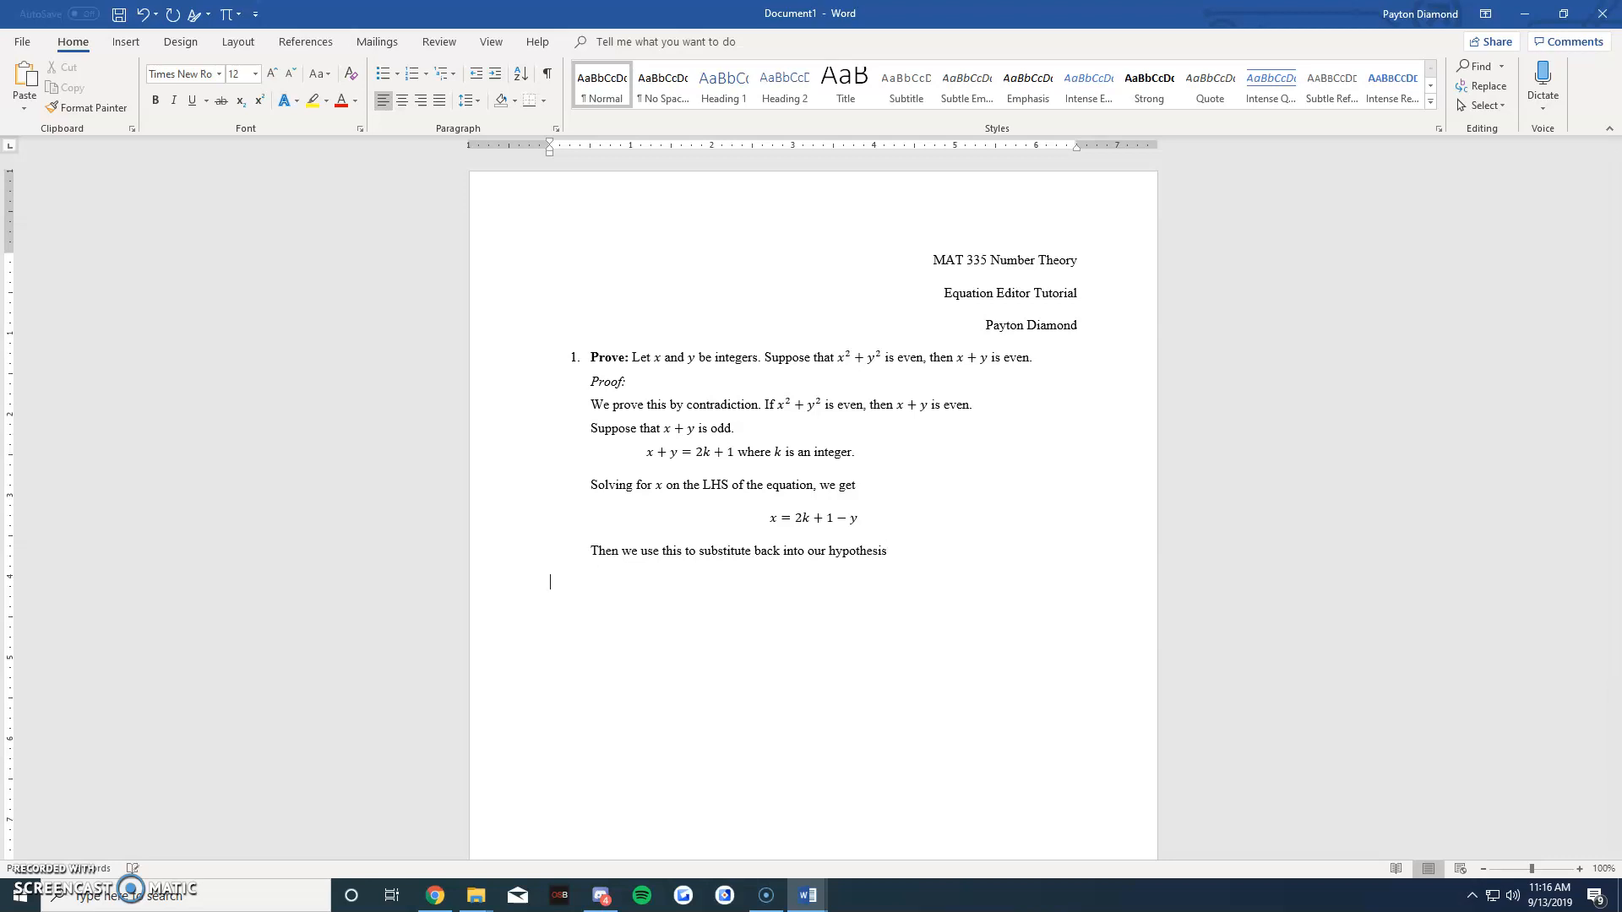
pyautogui.click(216, 61)
pyautogui.click(227, 25)
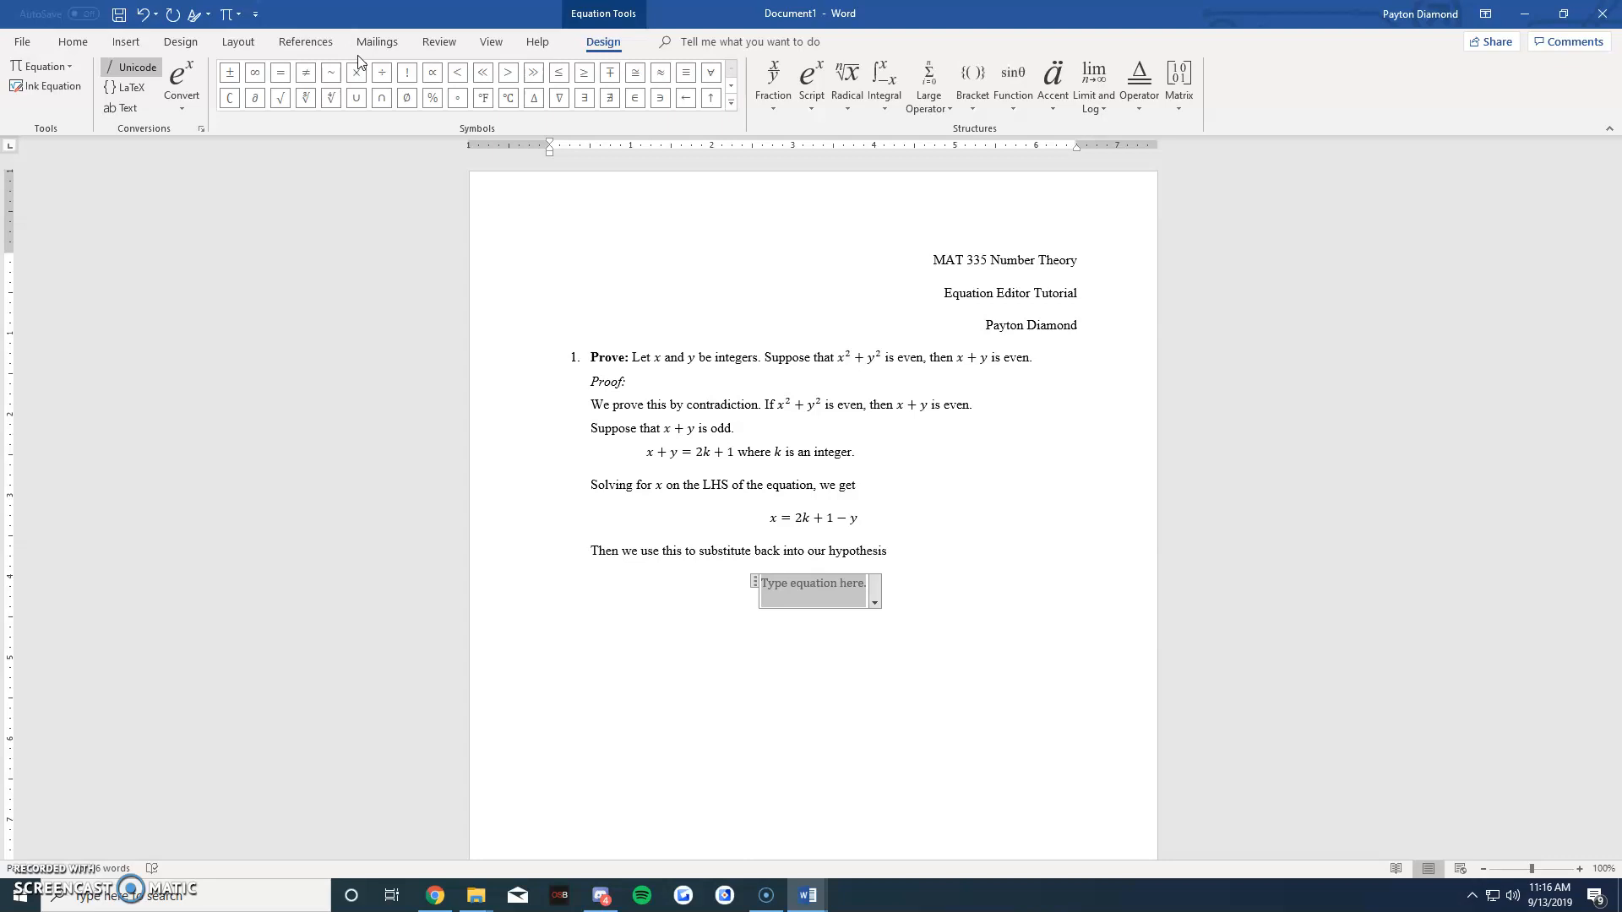
pyautogui.write('x')
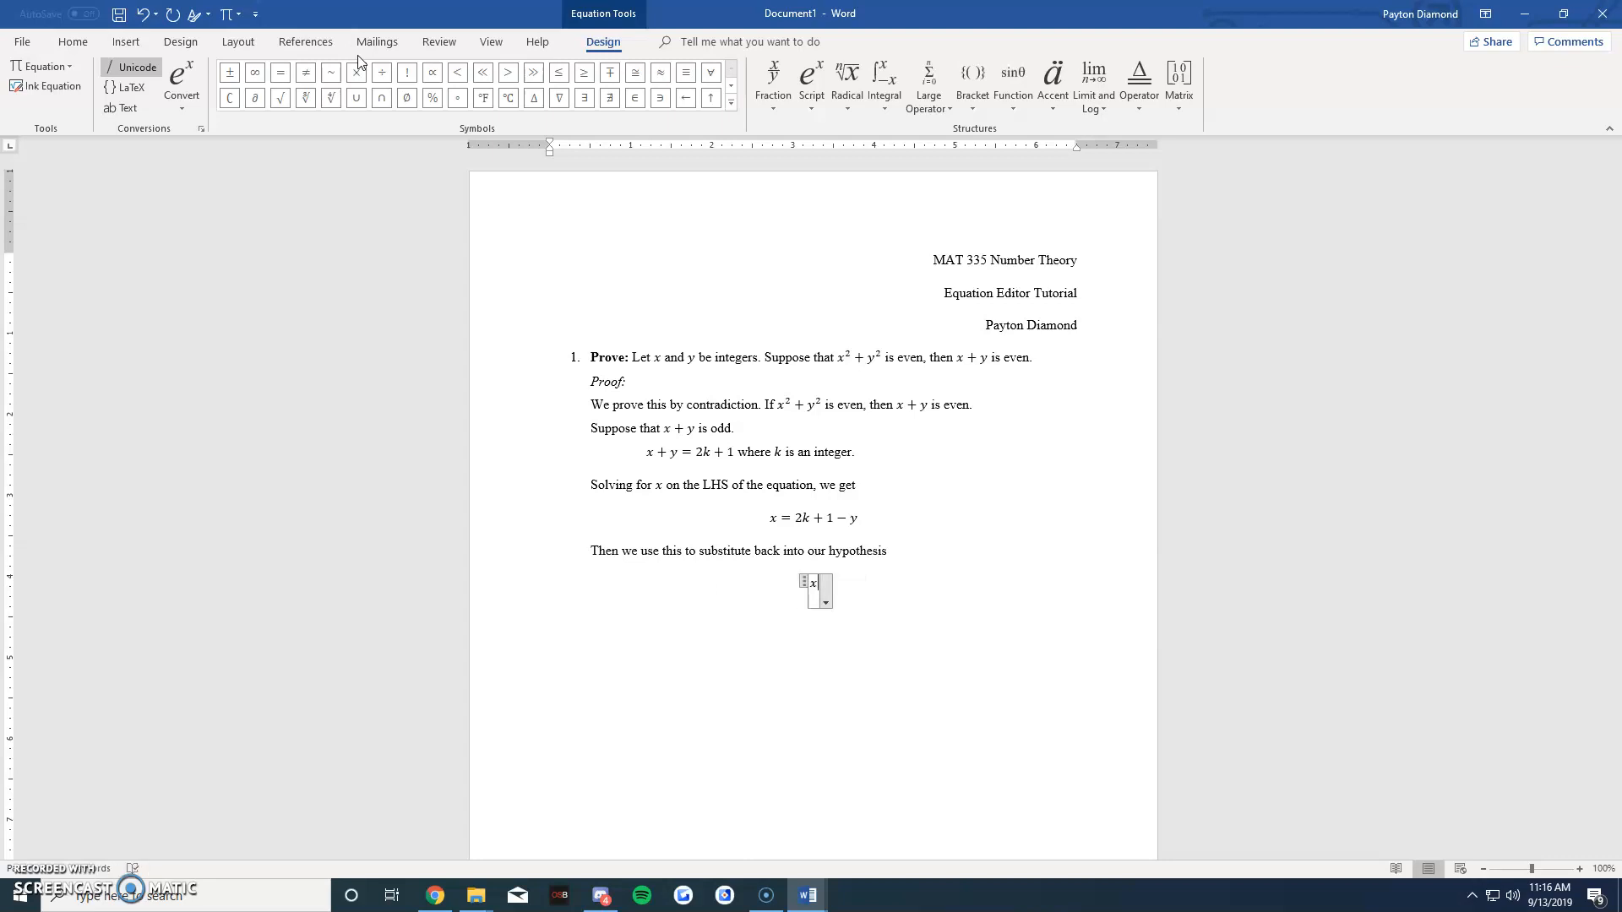
pyautogui.press('BackSpace')
pyautogui.click(809, 83)
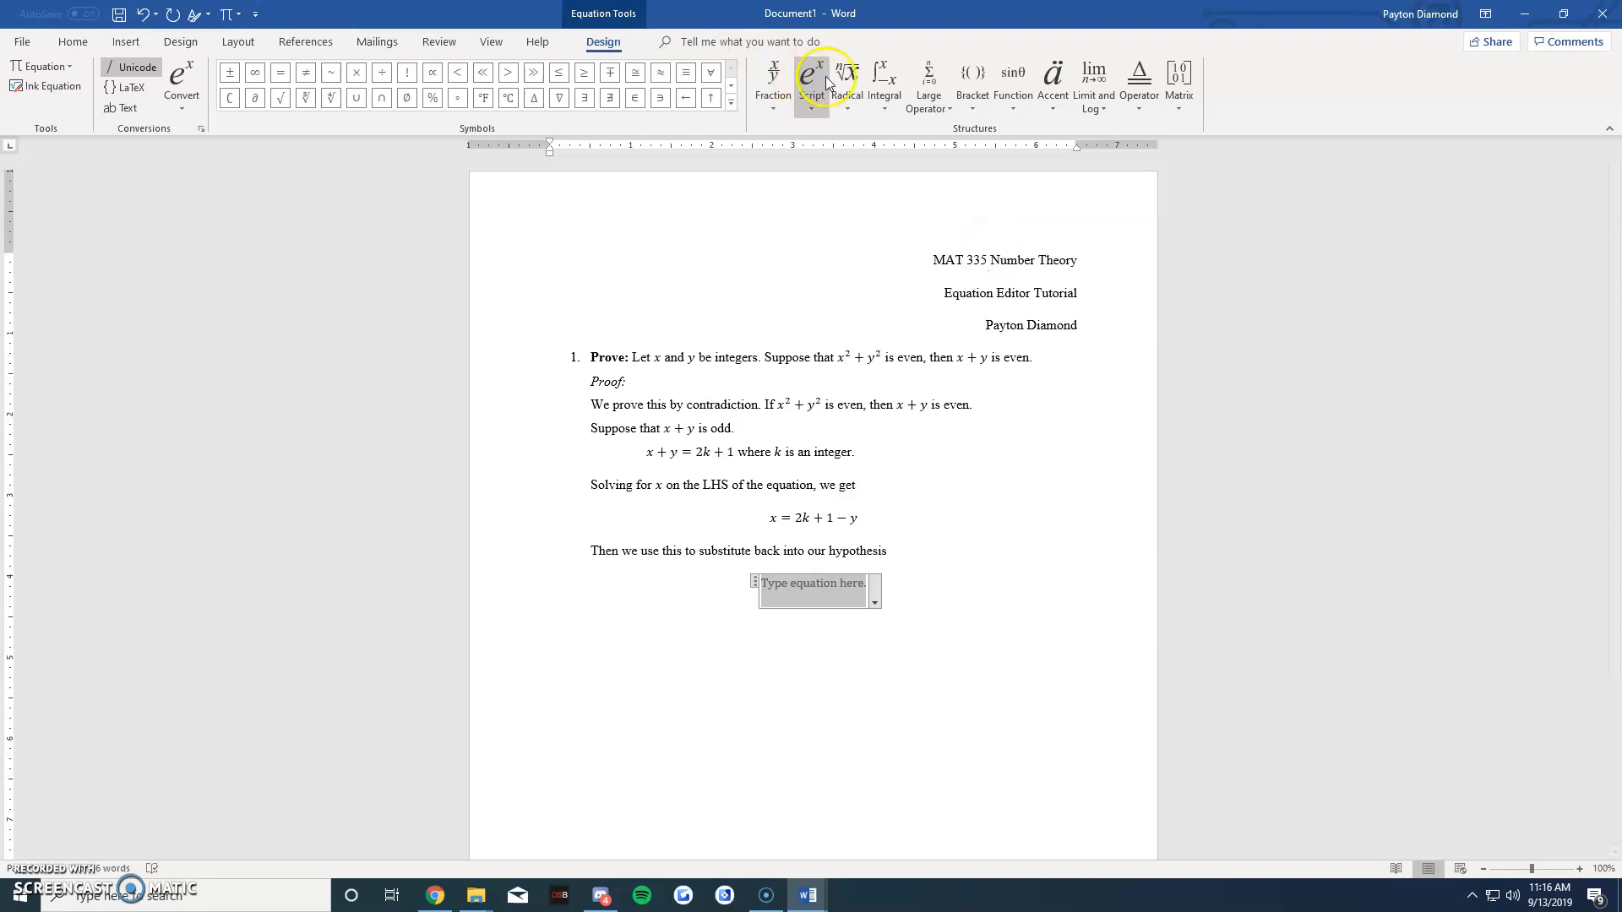
pyautogui.click(834, 152)
pyautogui.write('x')
pyautogui.press('Right')
pyautogui.write('2')
pyautogui.press('Right')
pyautogui.write('+y')
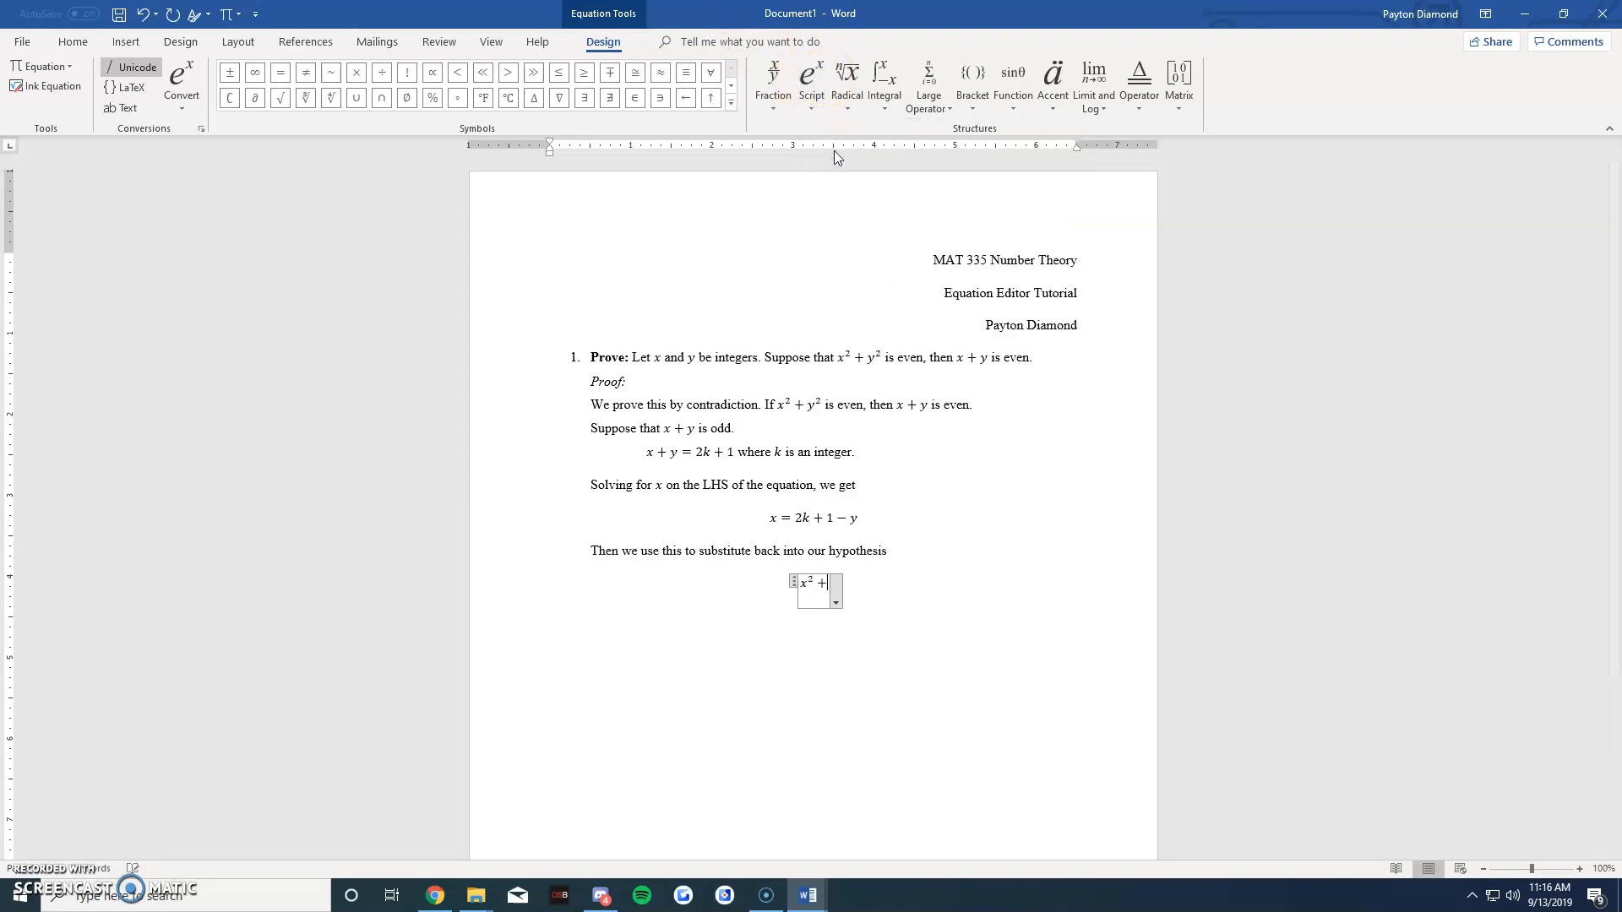
pyautogui.press('BackSpace')
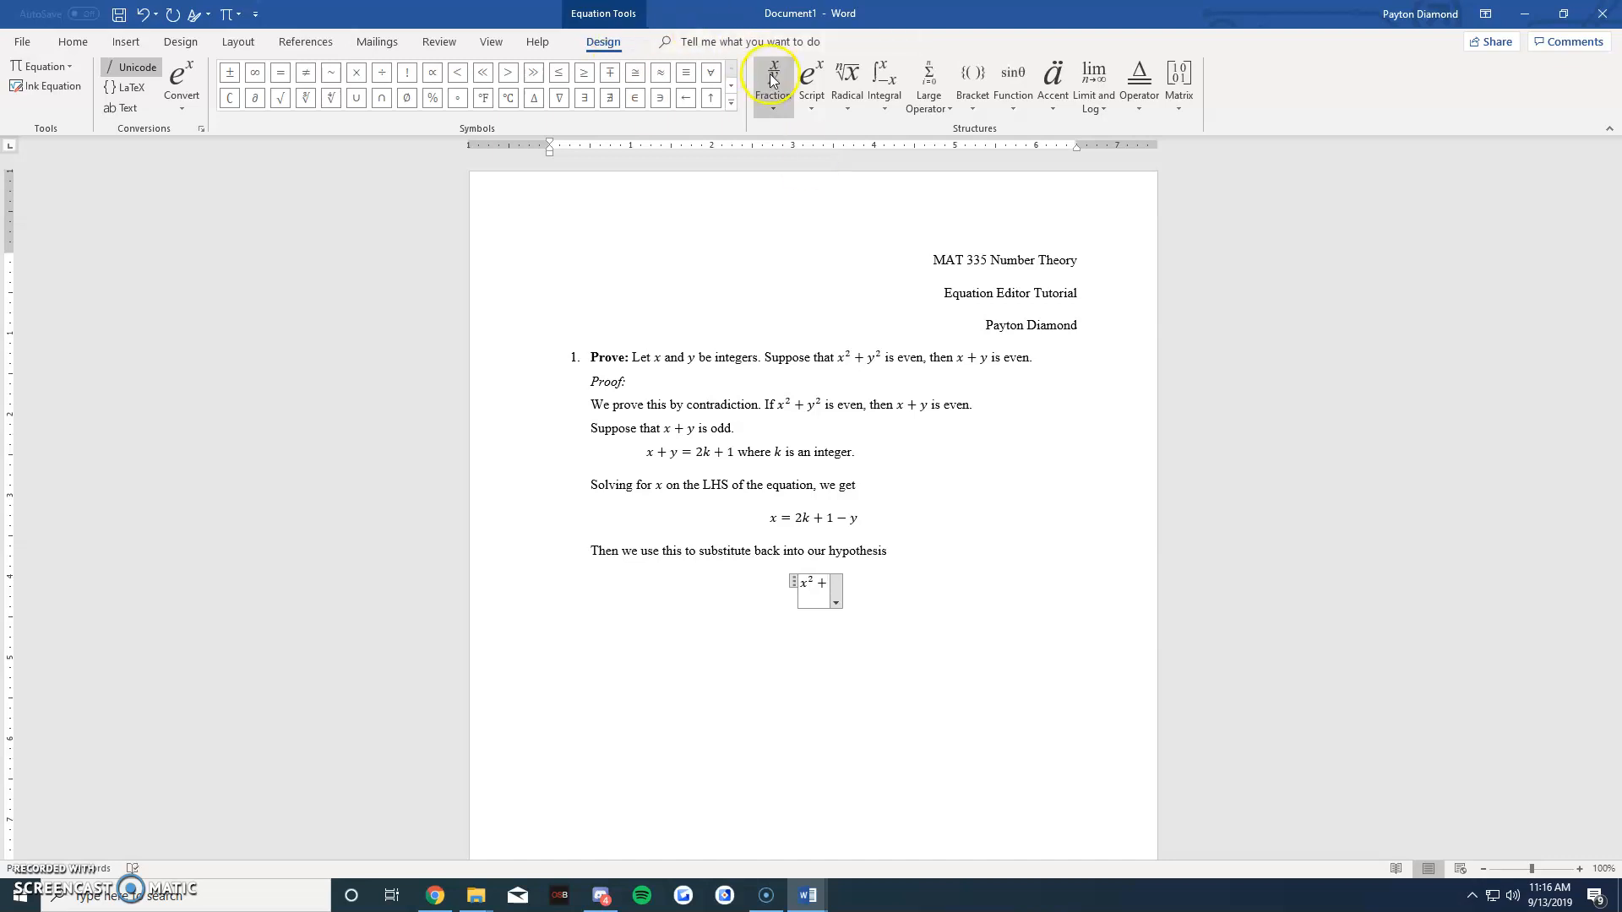
# Step: Complete the equation with y² and follow it with the plain text "is even"
pyautogui.click(811, 80)
pyautogui.click(823, 175)
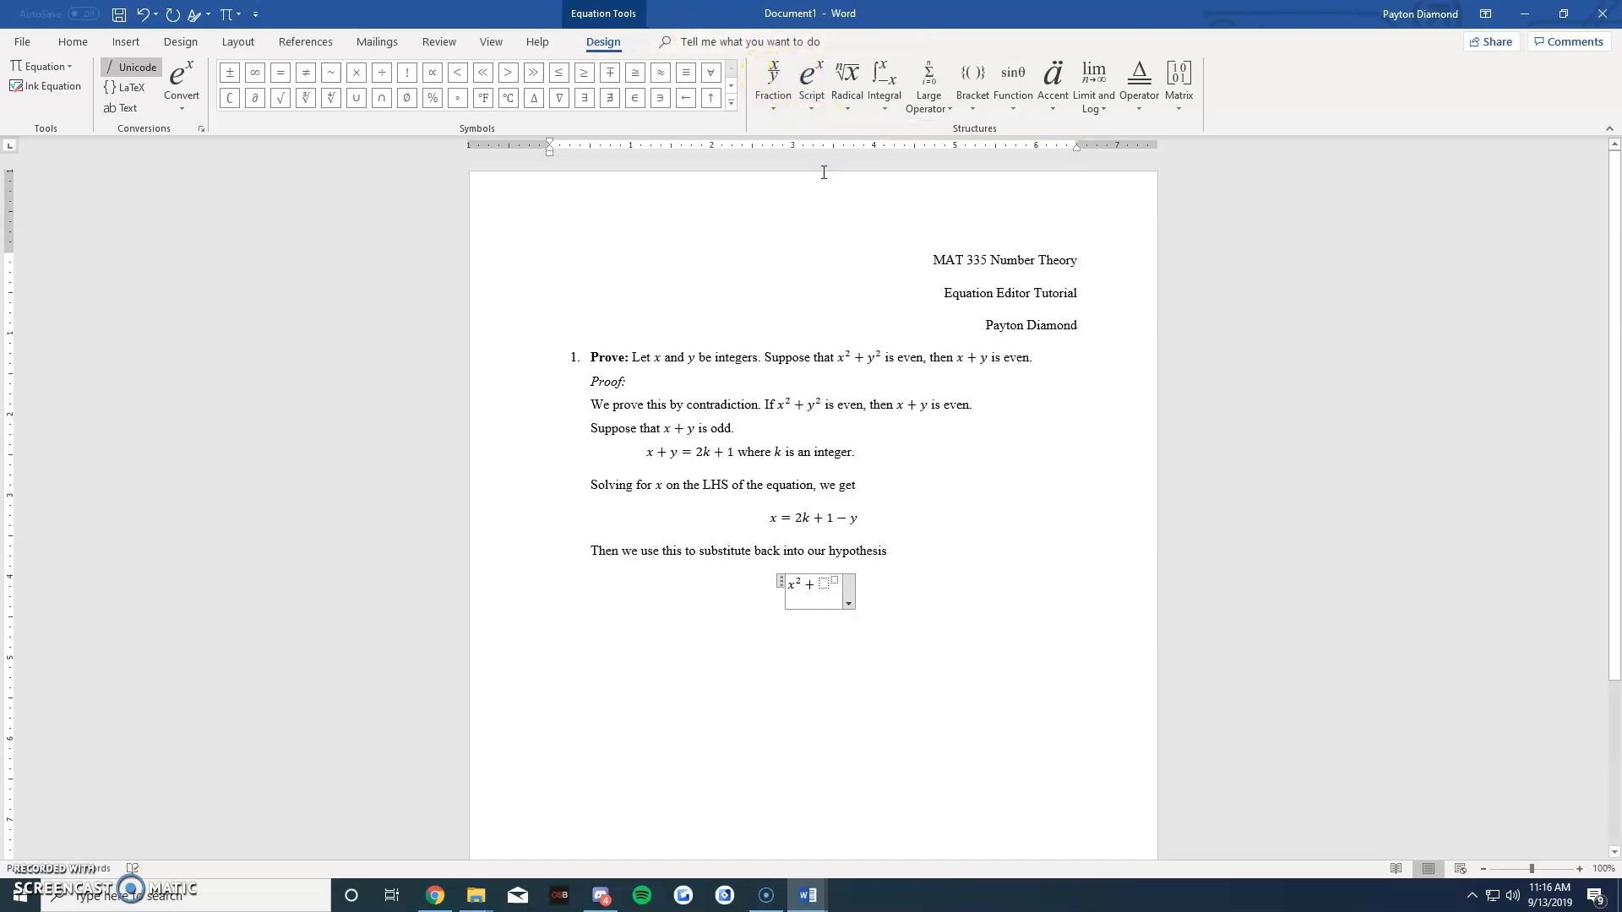
pyautogui.write('y')
pyautogui.press('Right')
pyautogui.write('2')
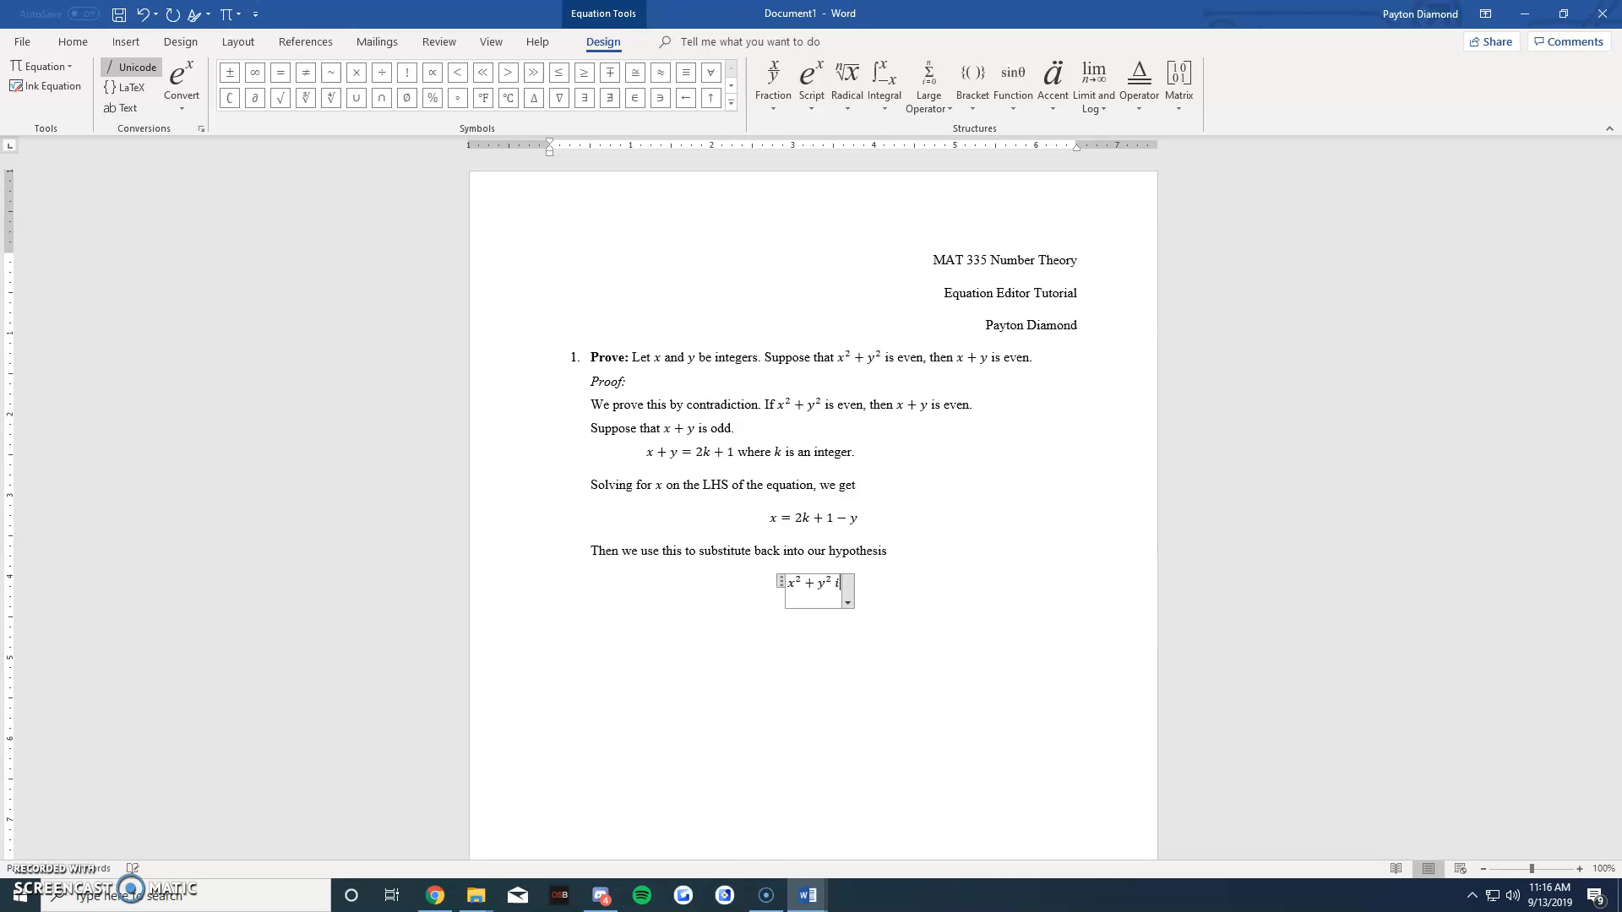
pyautogui.press('Return')
pyautogui.press('BackSpace')
pyautogui.write('is even')
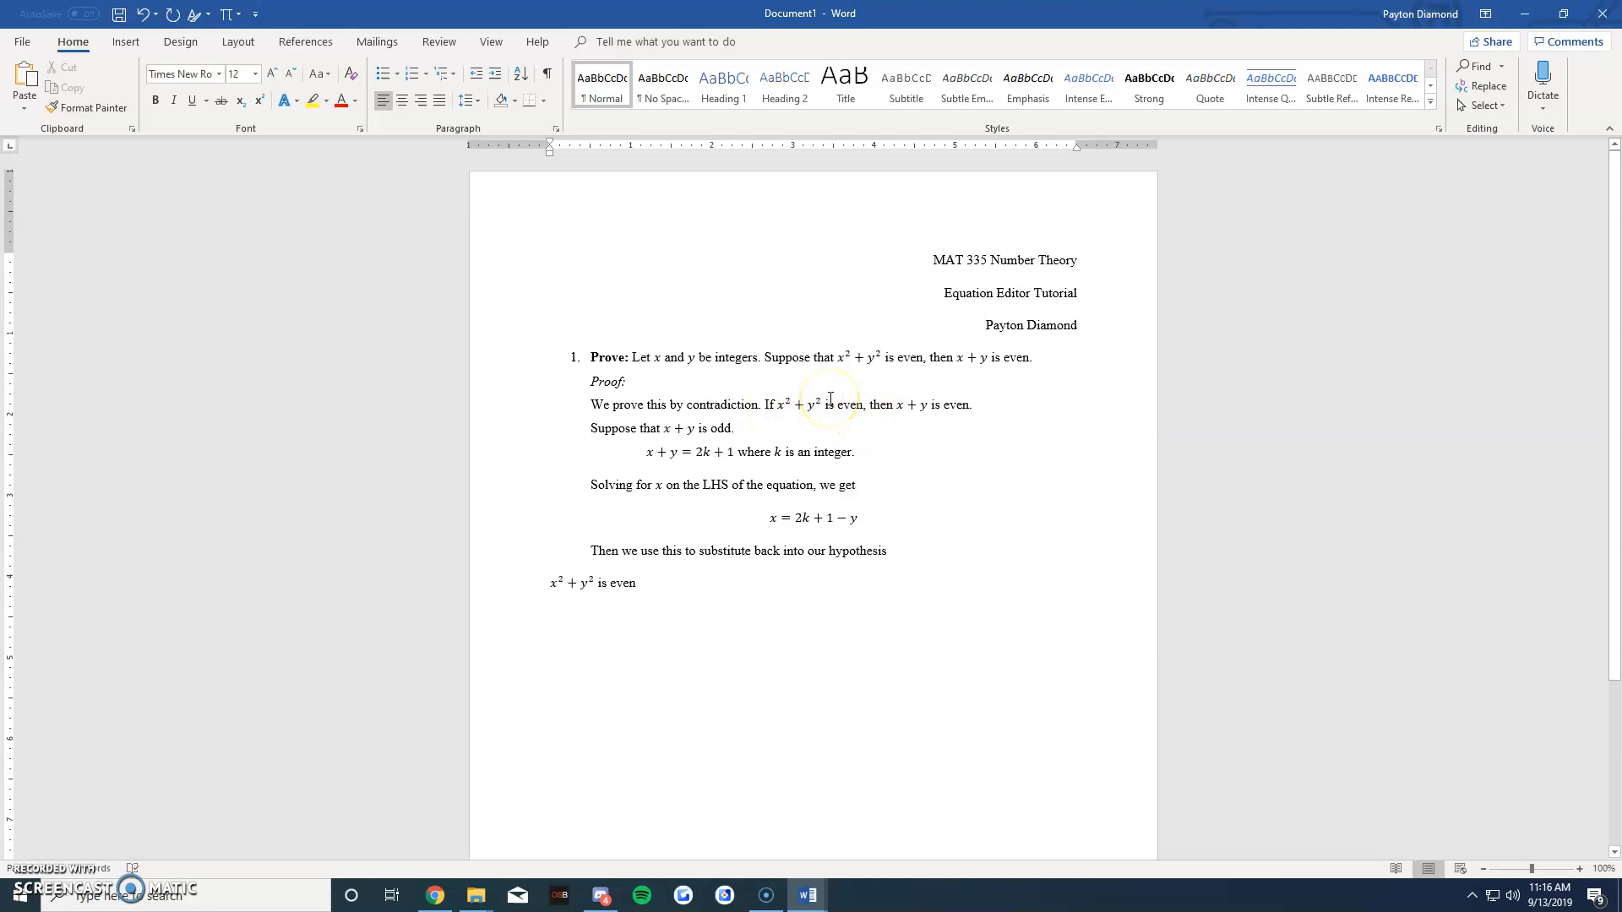
pyautogui.click(774, 406)
pyautogui.press('BackSpace')
pyautogui.press('Right')
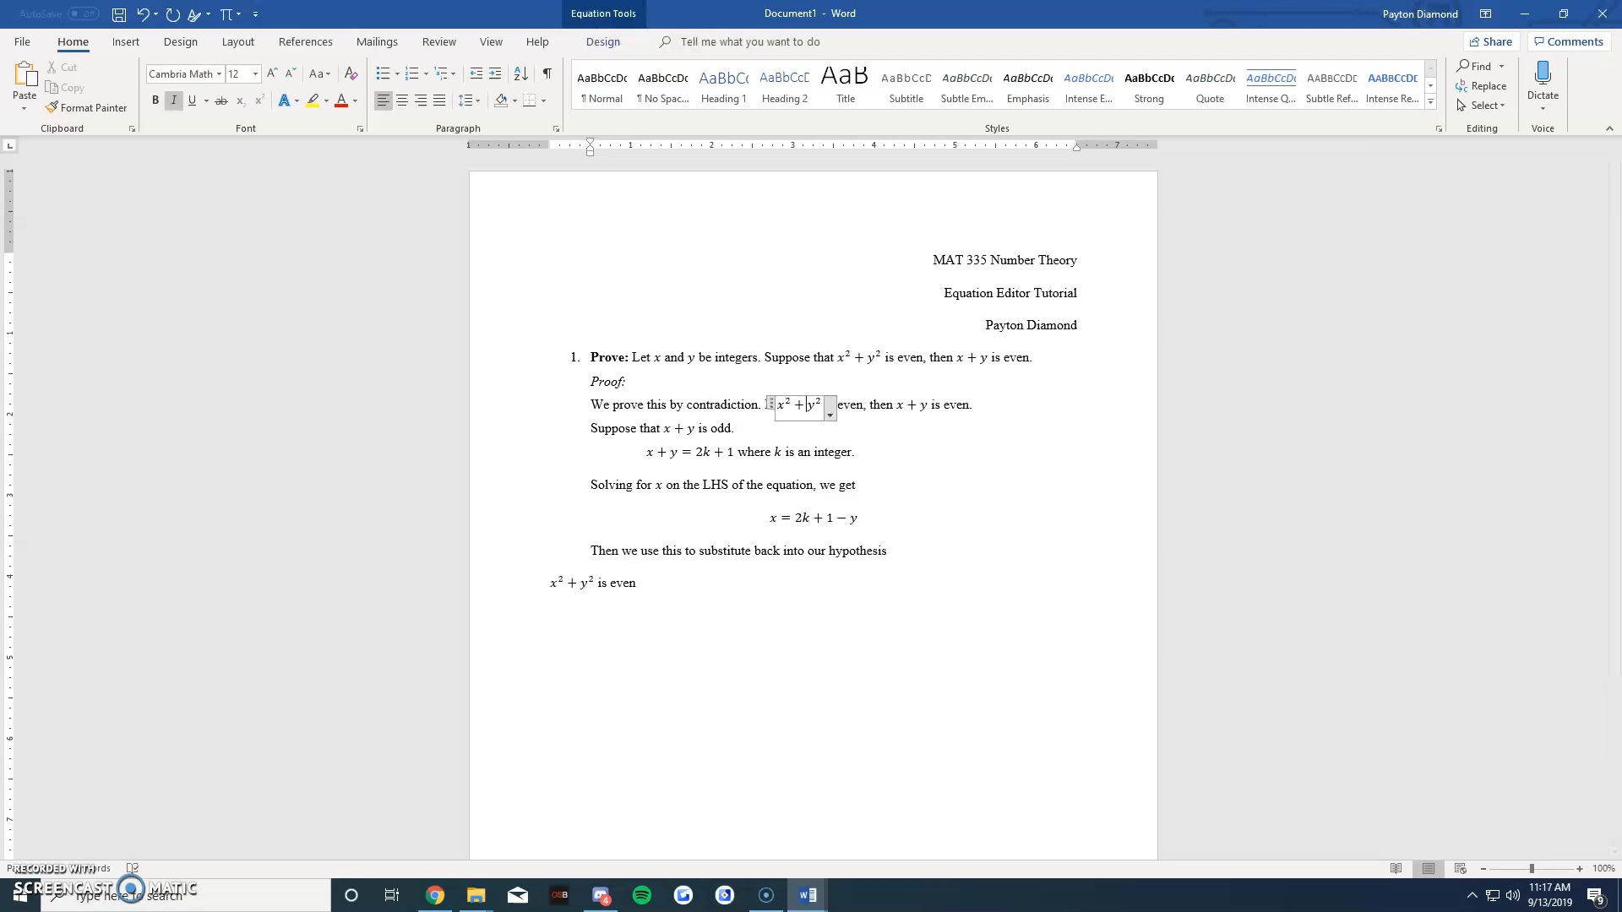
pyautogui.press('Right')
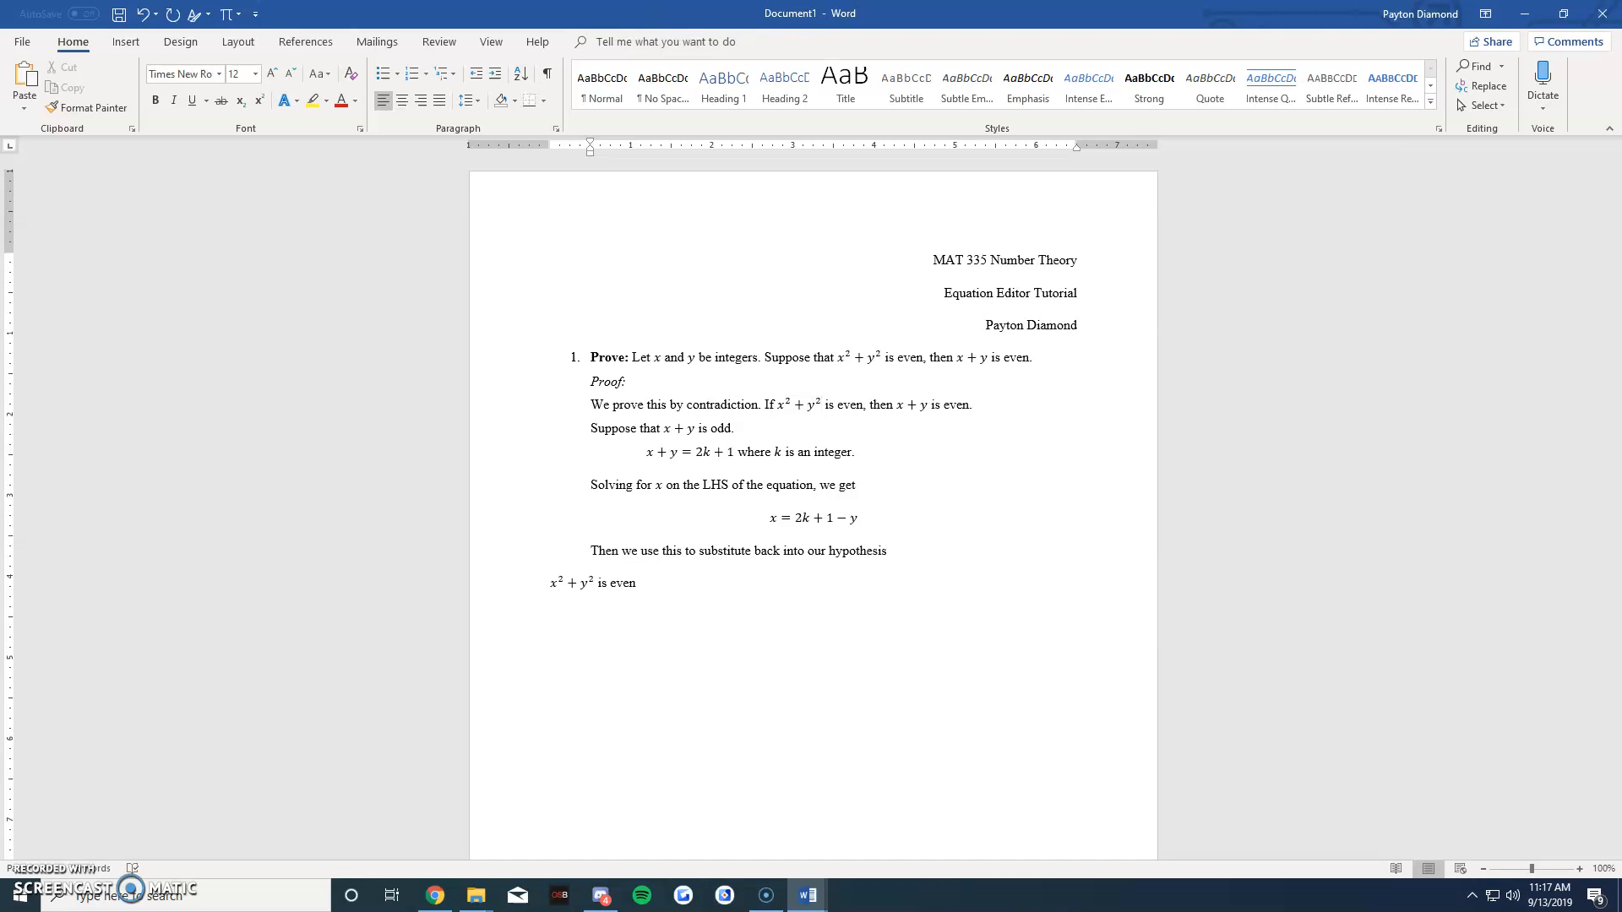
pyautogui.press('BackSpace')
pyautogui.press('BackSpace')
pyautogui.click(814, 405)
pyautogui.click(824, 404)
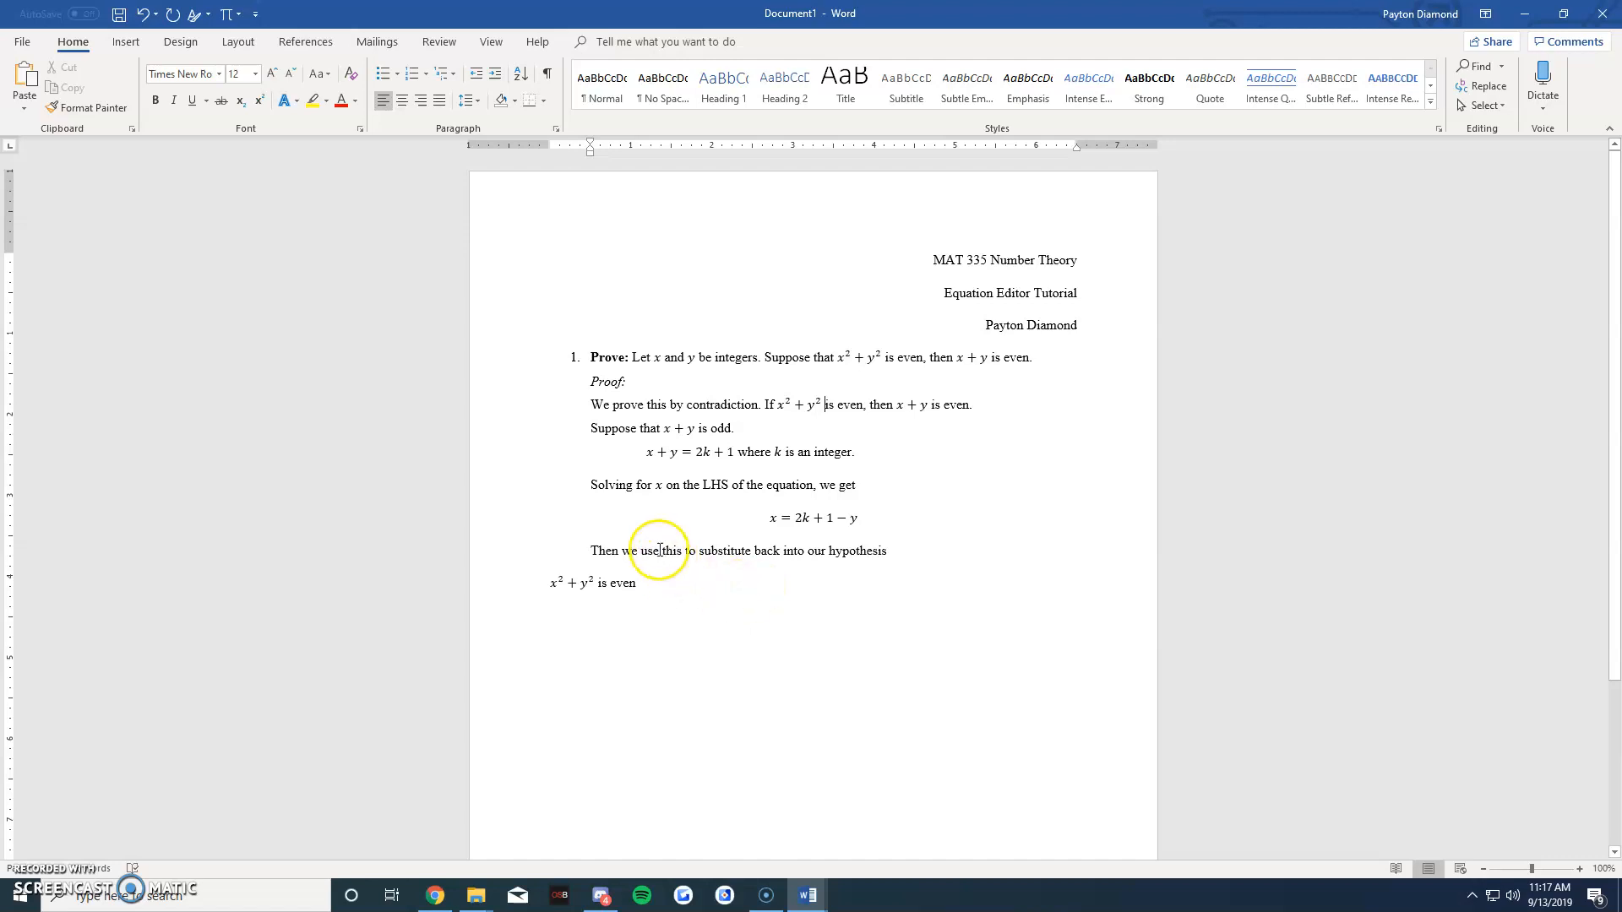
pyautogui.click(818, 517)
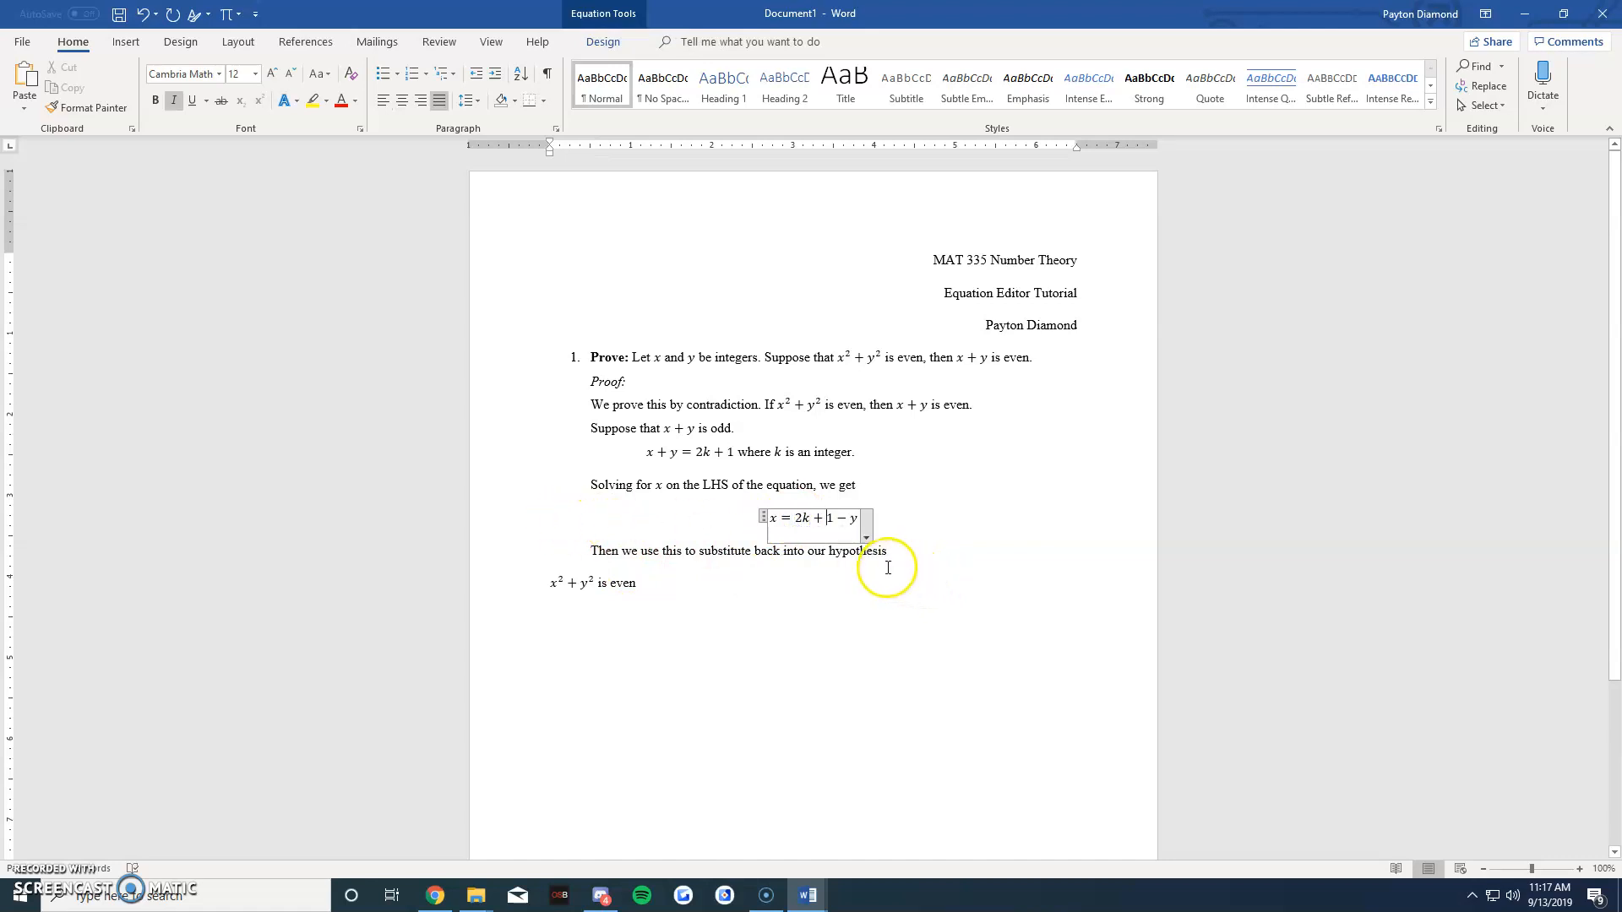
pyautogui.click(922, 518)
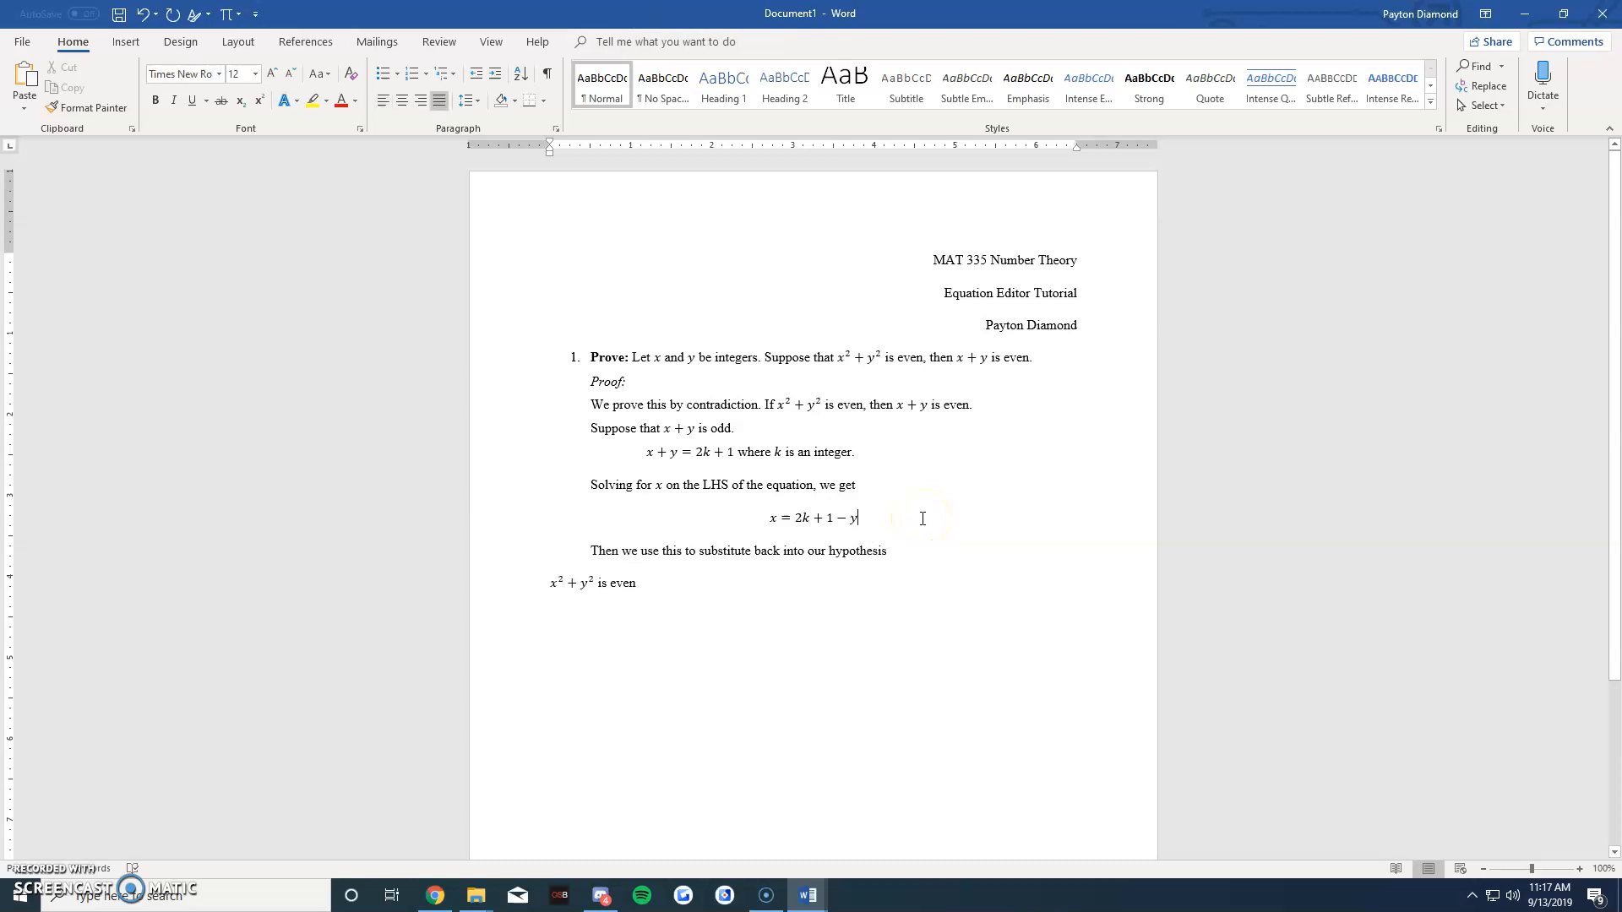
pyautogui.press('Left')
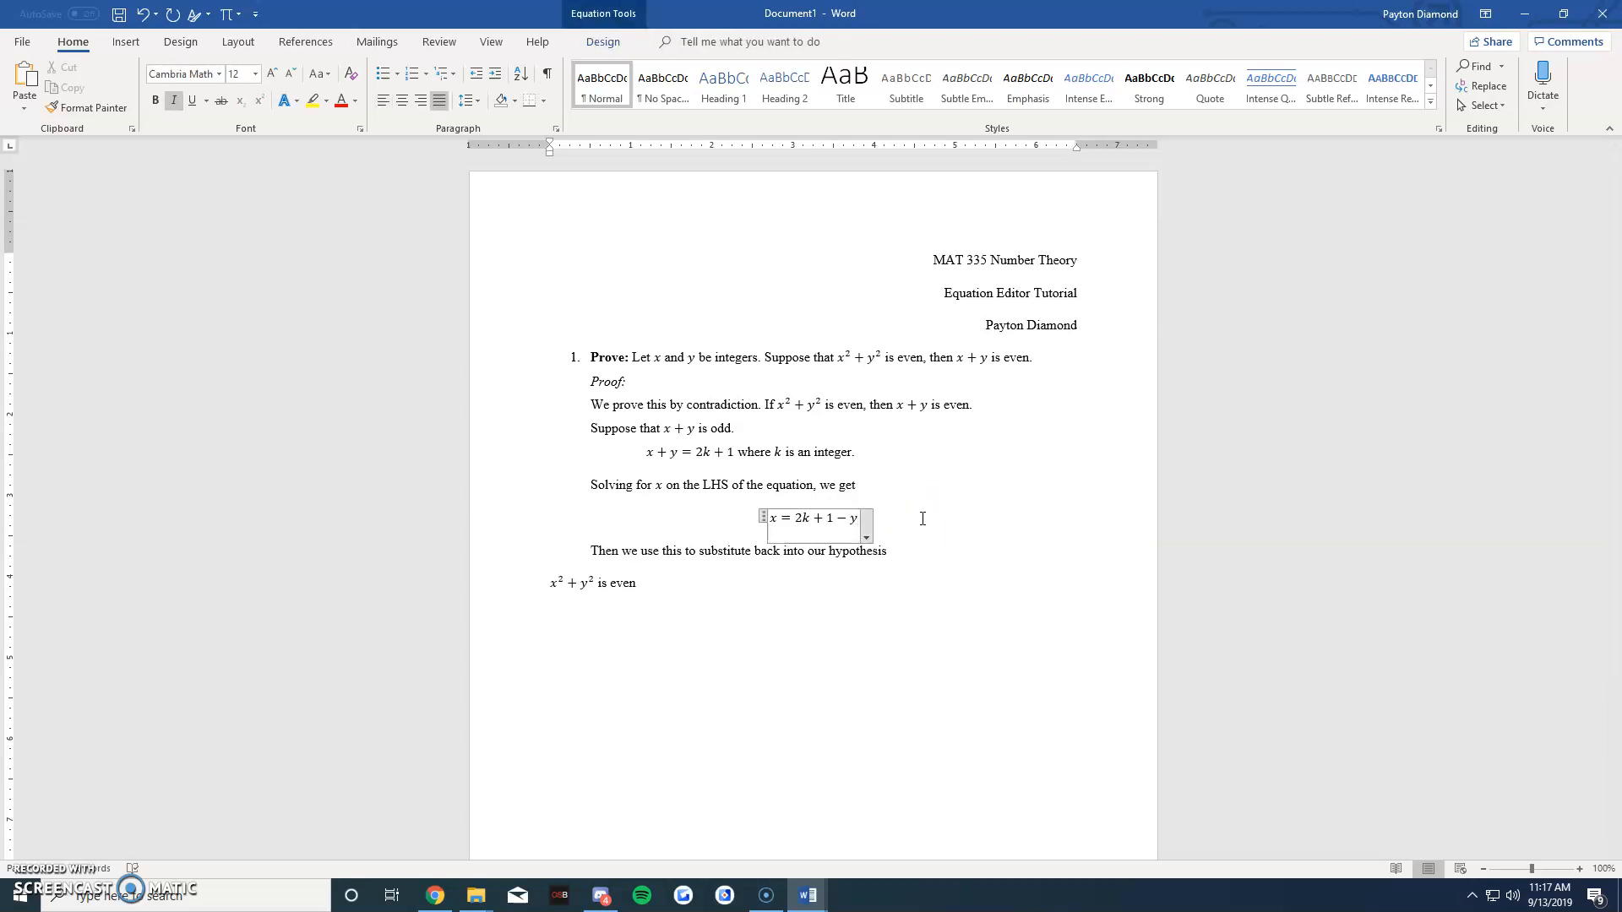
pyautogui.click(923, 519)
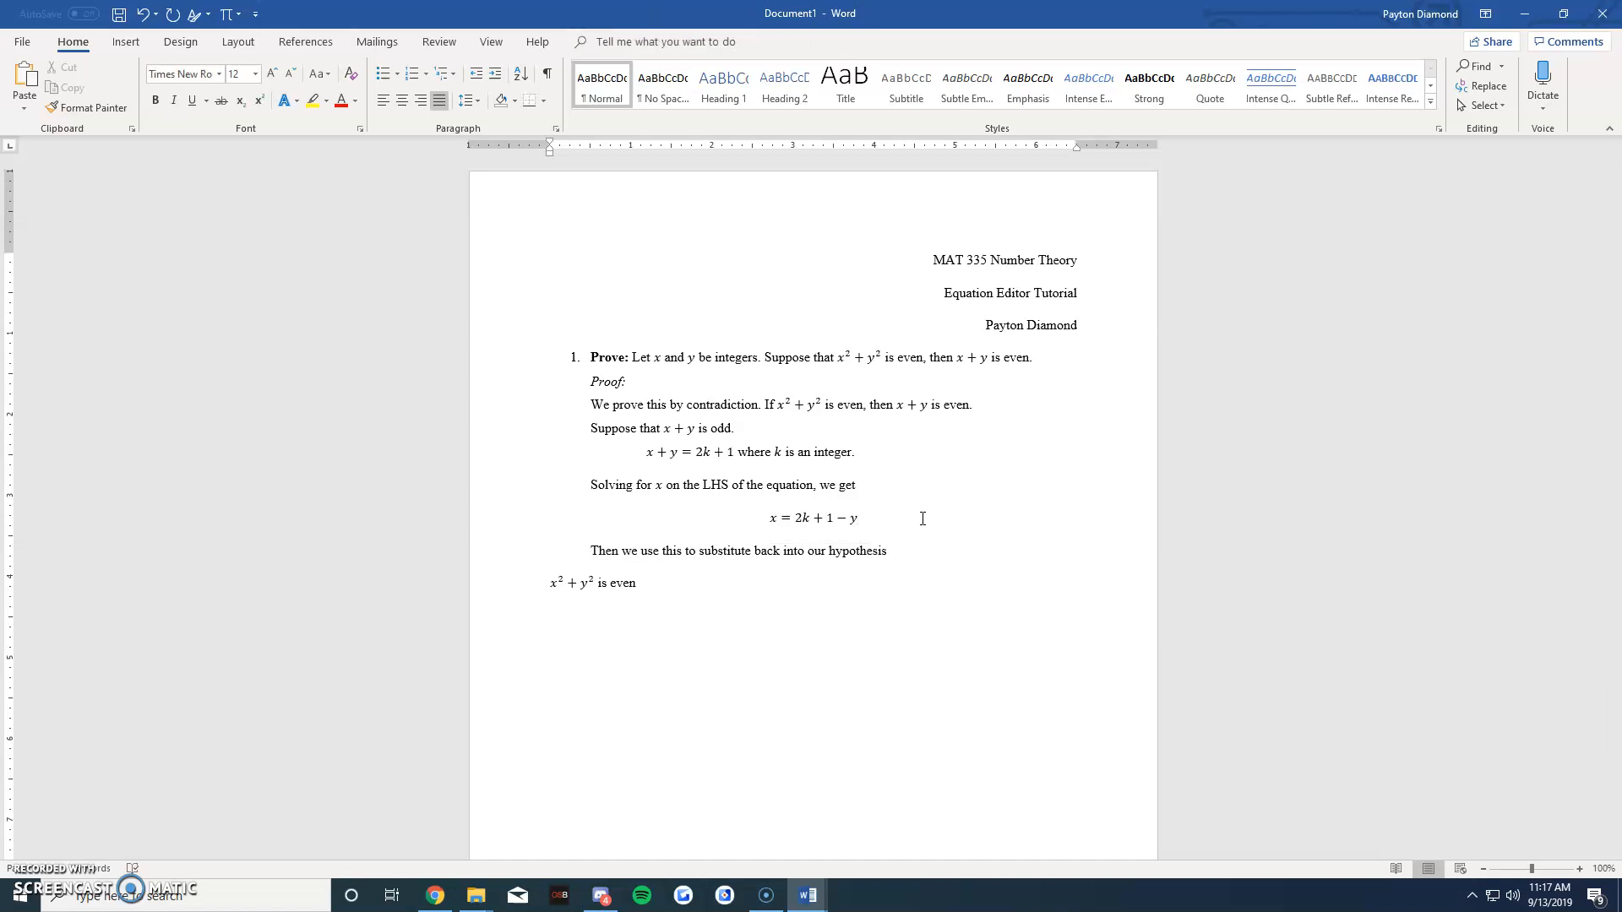
# Step: Set the first-line indent of the new "x² + y² is even" line to about 2.7 inches, beneath the x = 2k + 1 − y equation
pyautogui.click(551, 583)
pyautogui.click(674, 583)
pyautogui.click(545, 579)
pyautogui.moveTo(549, 144); pyautogui.dragTo(768, 180)
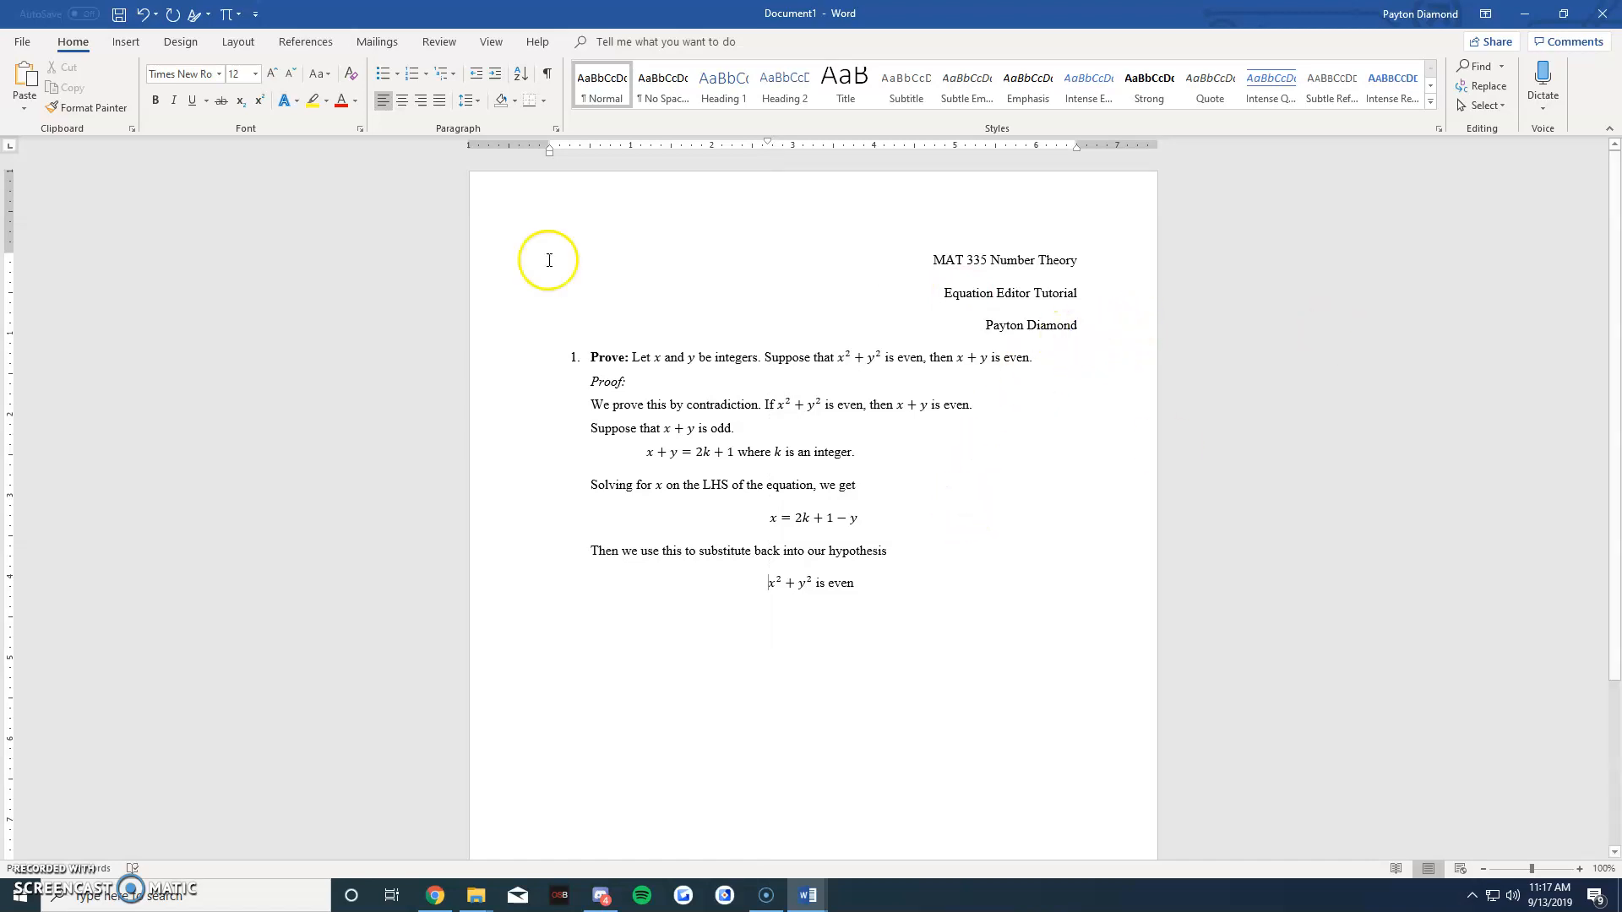
pyautogui.click(892, 592)
pyautogui.press('Return')
pyautogui.click(225, 14)
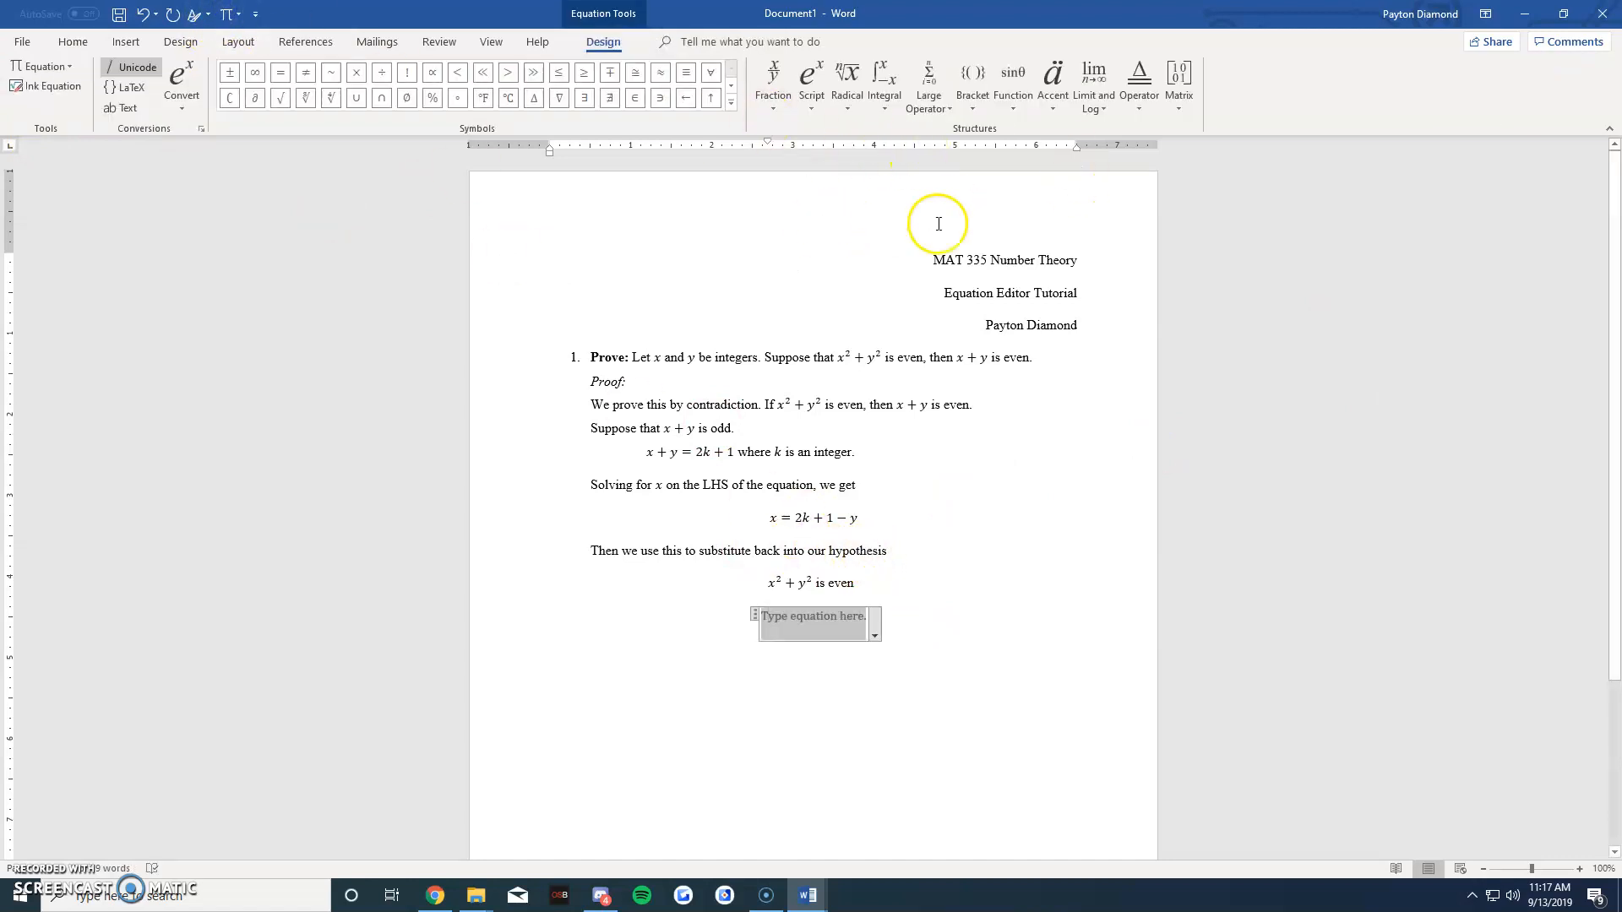
pyautogui.click(934, 102)
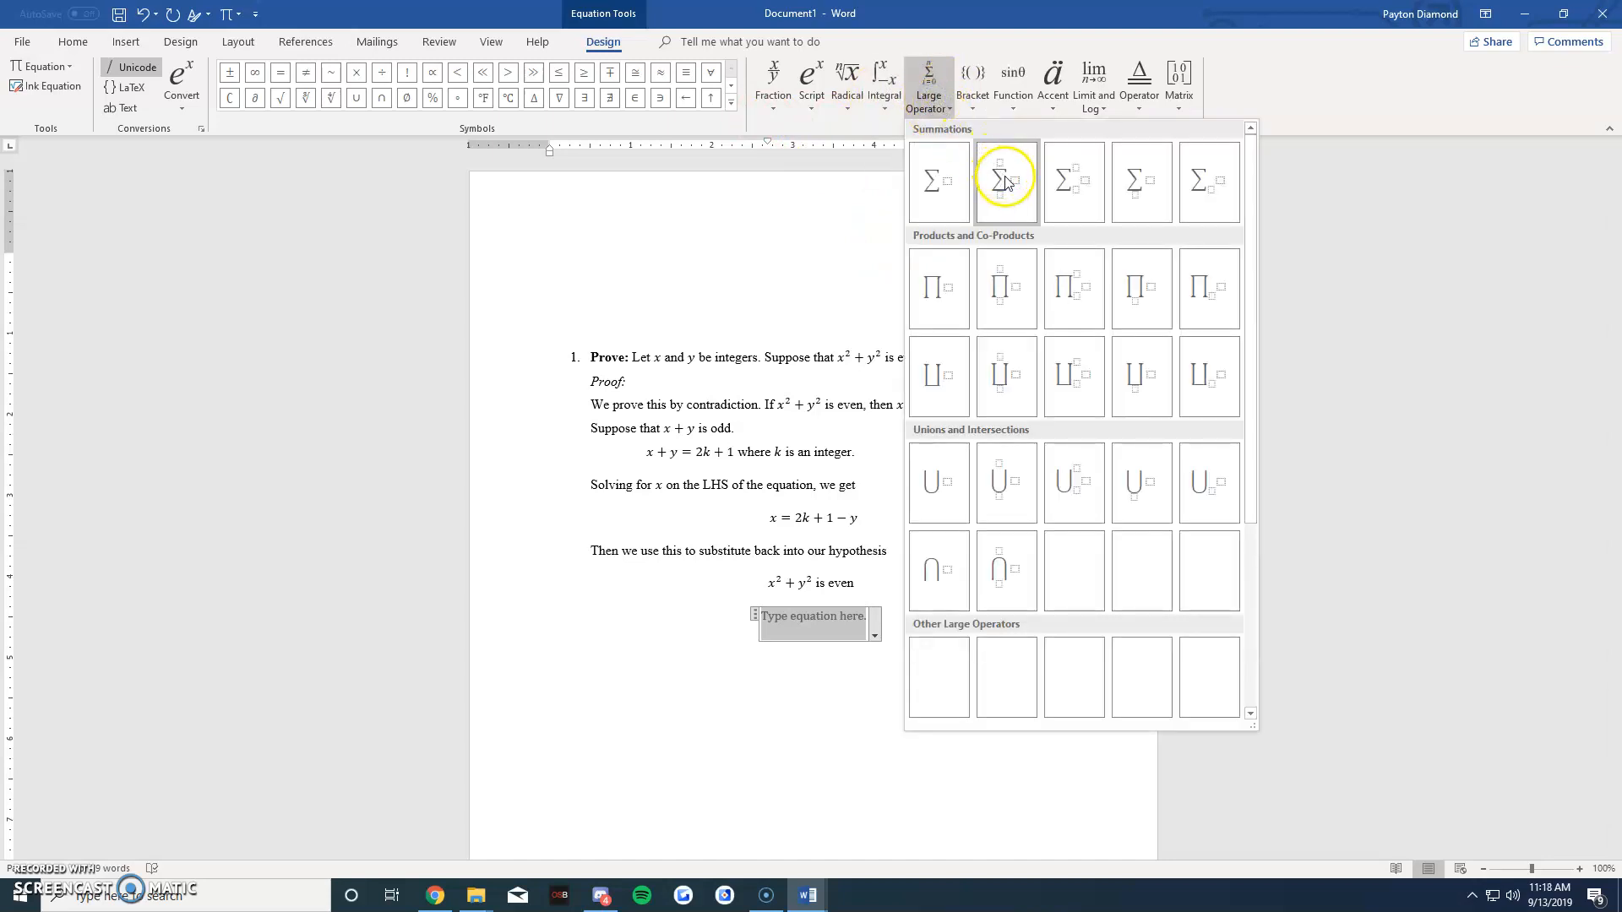
pyautogui.click(1005, 177)
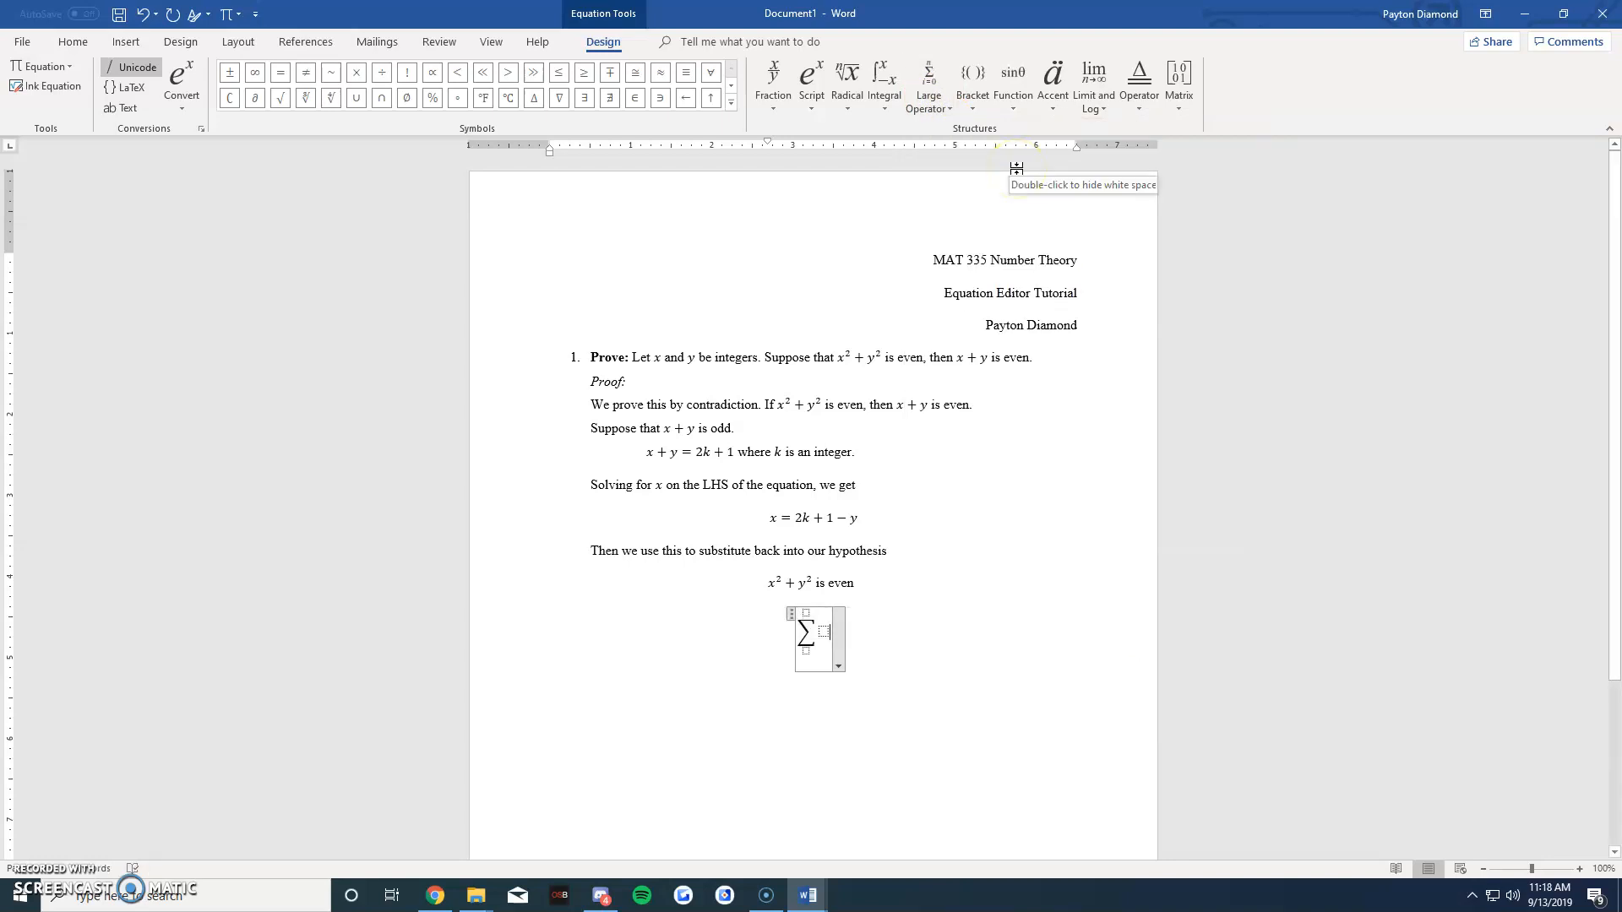
pyautogui.press('BackSpace')
pyautogui.press('BackSpace')
# Step: Add an empty line below the "hypothesis" line and insert an inline summation with side limits after the word "hypothesis"
pyautogui.click(907, 558)
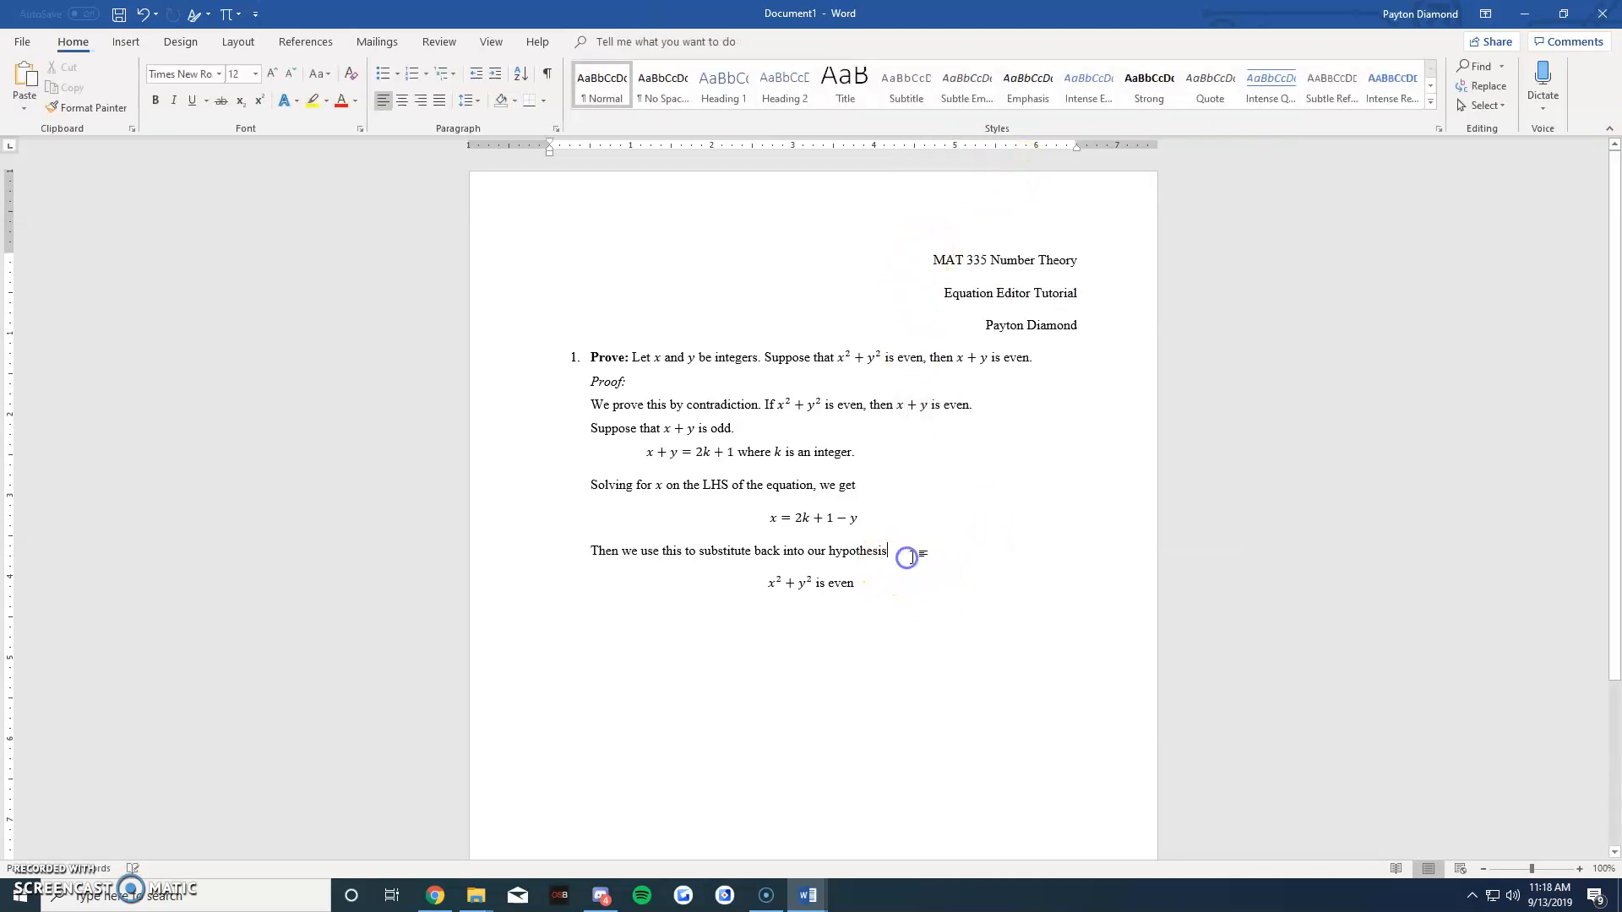
pyautogui.press('Return')
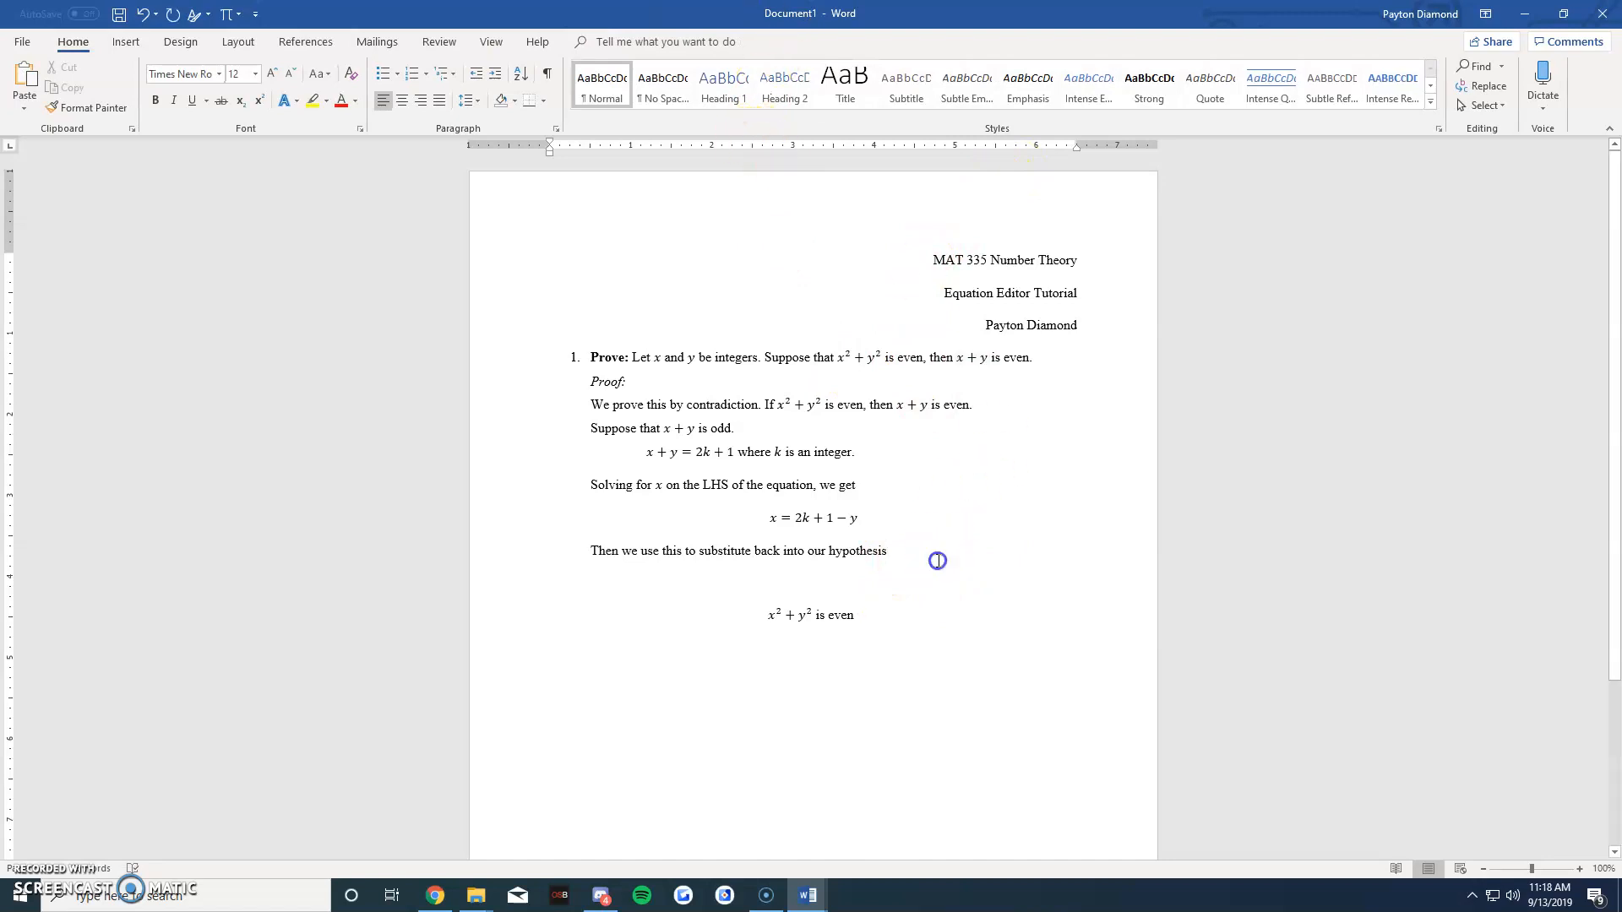
pyautogui.click(227, 17)
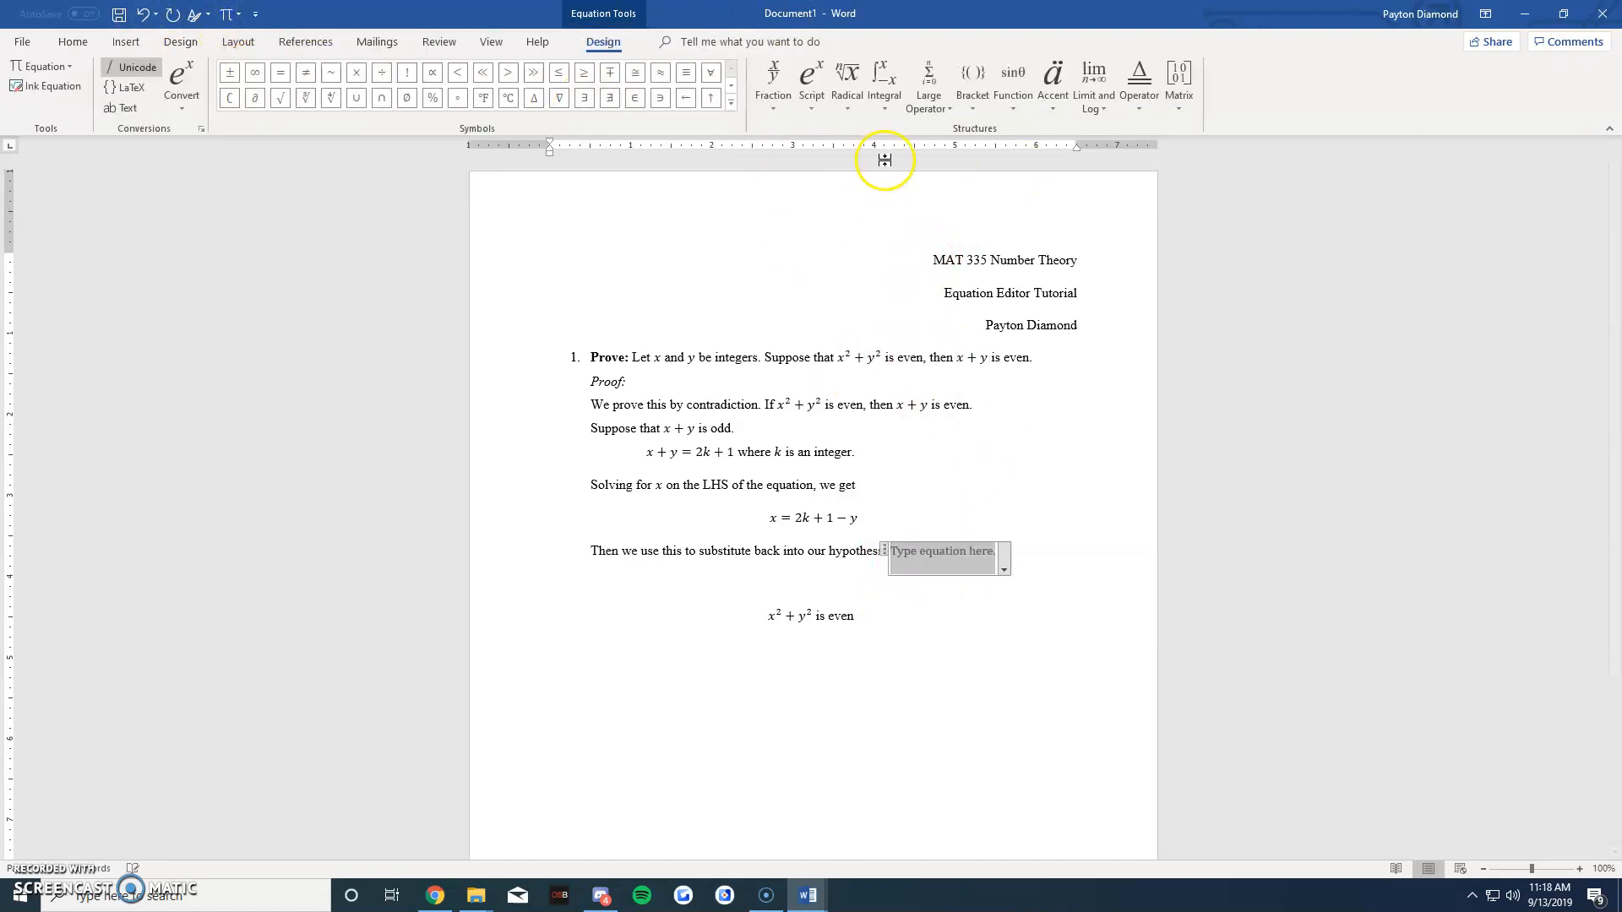
pyautogui.click(930, 100)
pyautogui.click(1063, 201)
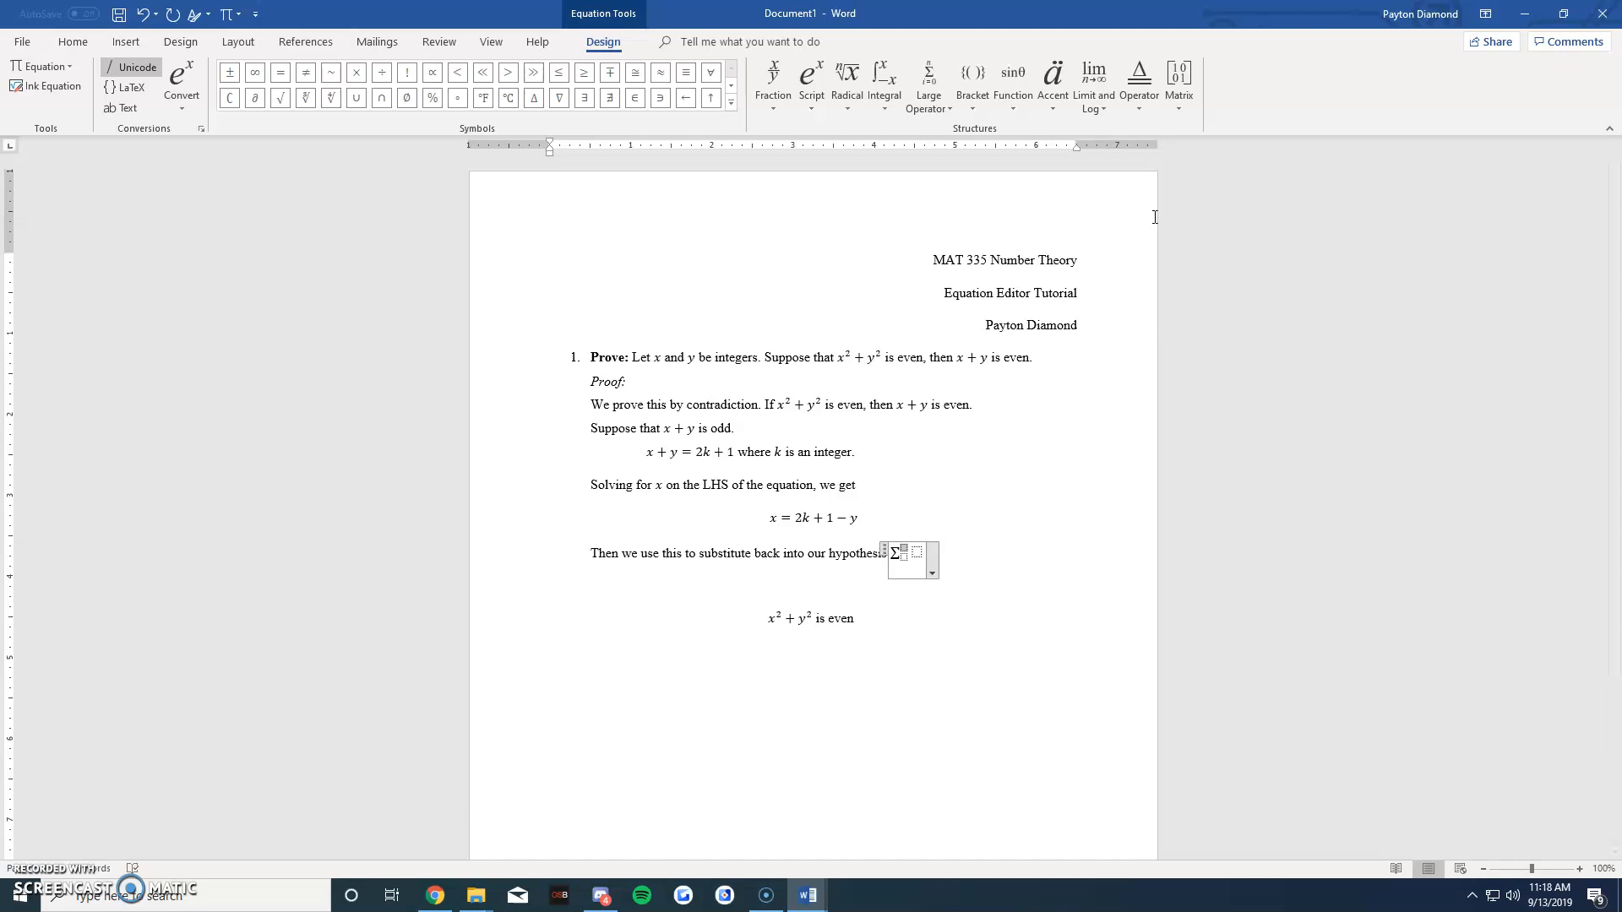
# Step: Fill in the inline summation with upper limit n, lower limit k=1 and x as the summand
pyautogui.write('n')
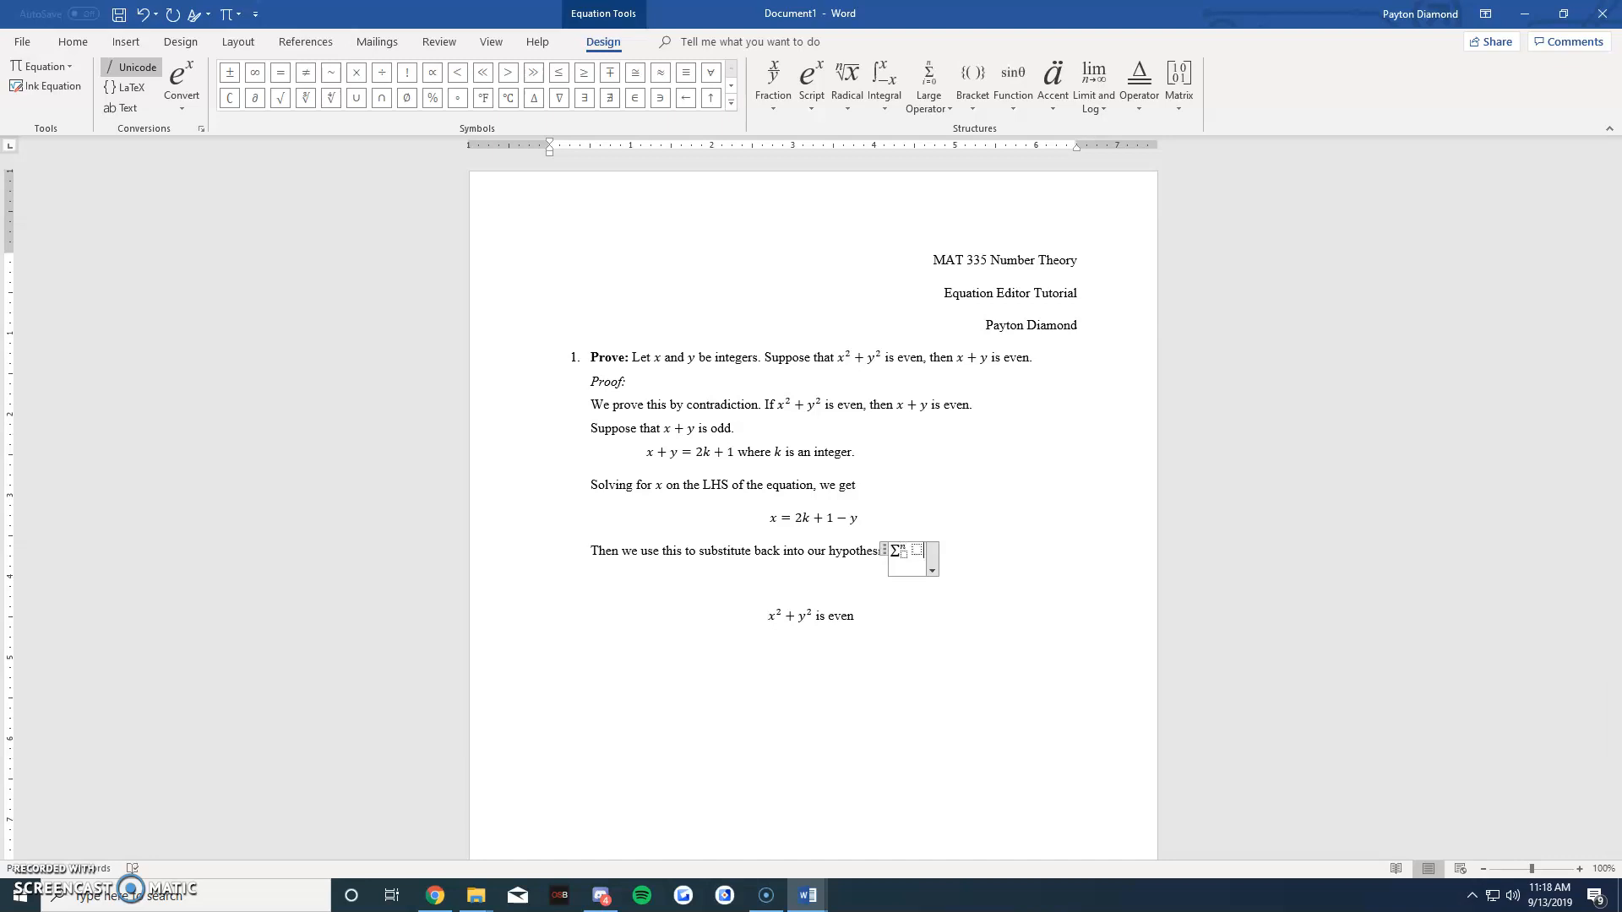
pyautogui.press('Right')
pyautogui.press('Left')
pyautogui.press('Left')
pyautogui.press('Left')
pyautogui.press('Left')
pyautogui.press('Left')
pyautogui.write('k=1)^n ')
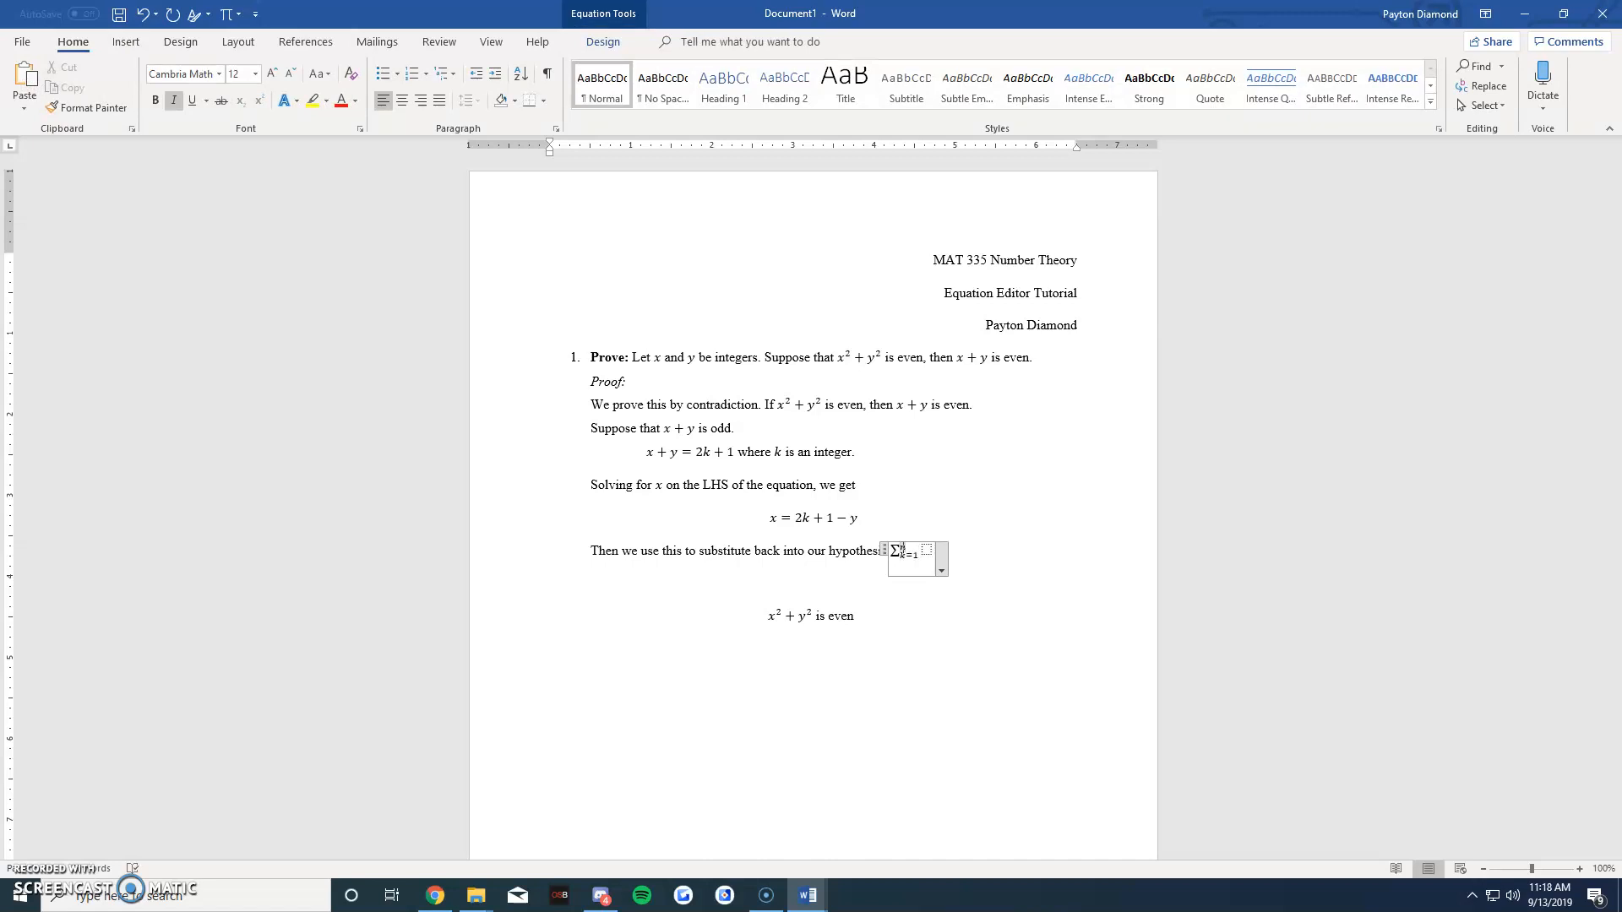
pyautogui.write('x')
# Step: Turn the summand x into x to the power k using a superscript structure, removing the duplicate x
pyautogui.doubleClick(923, 553)
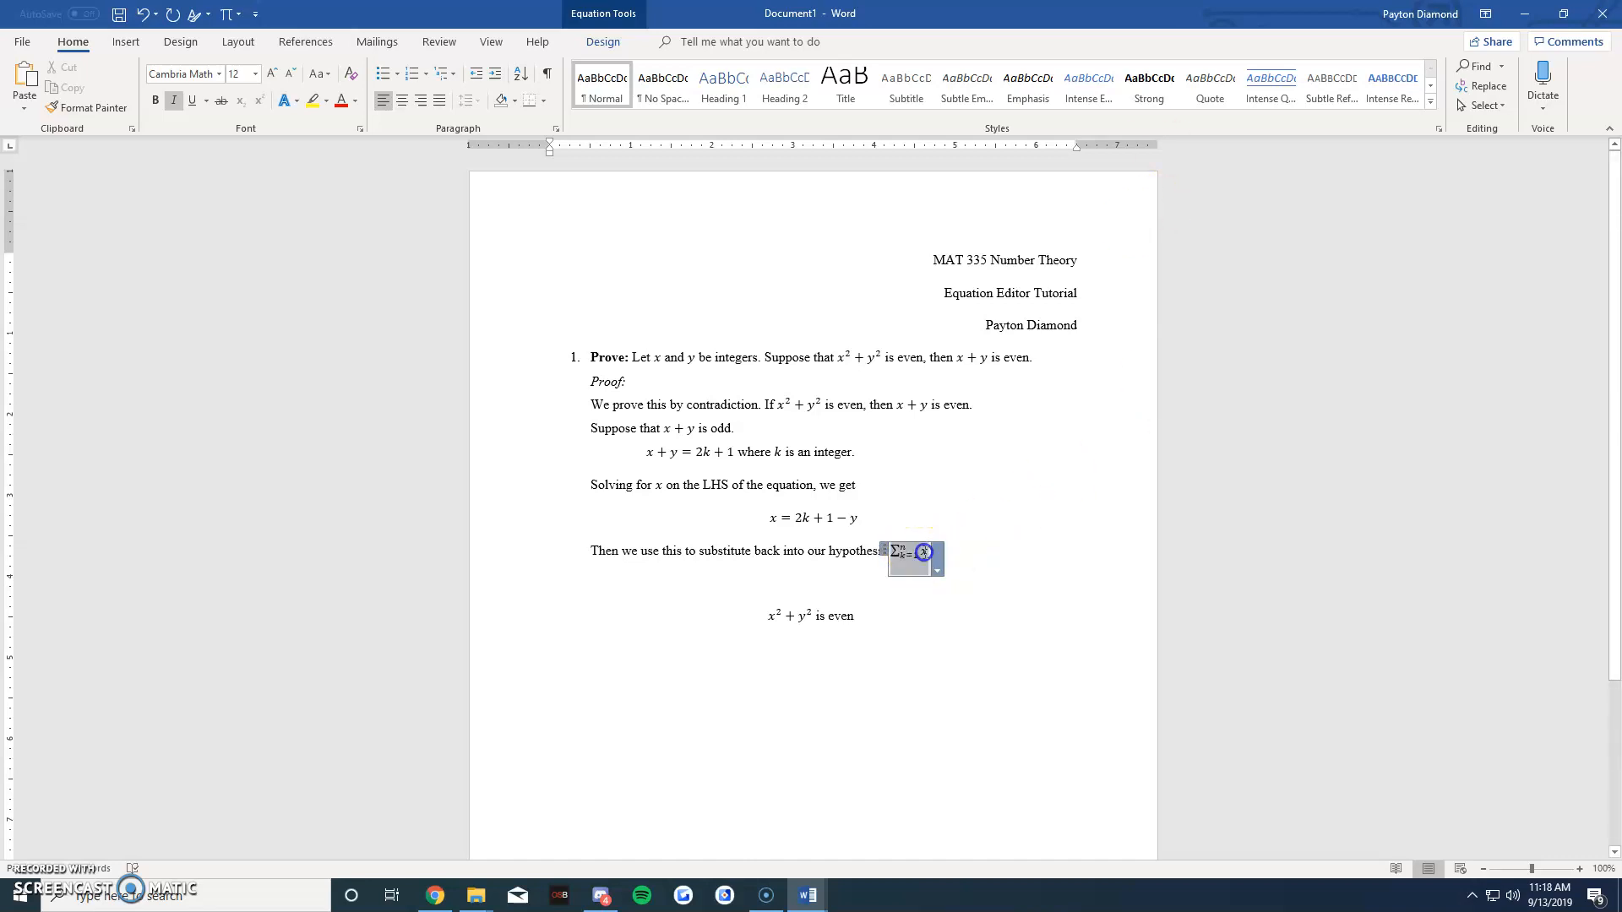
pyautogui.click(925, 552)
pyautogui.doubleClick(923, 553)
pyautogui.click(927, 552)
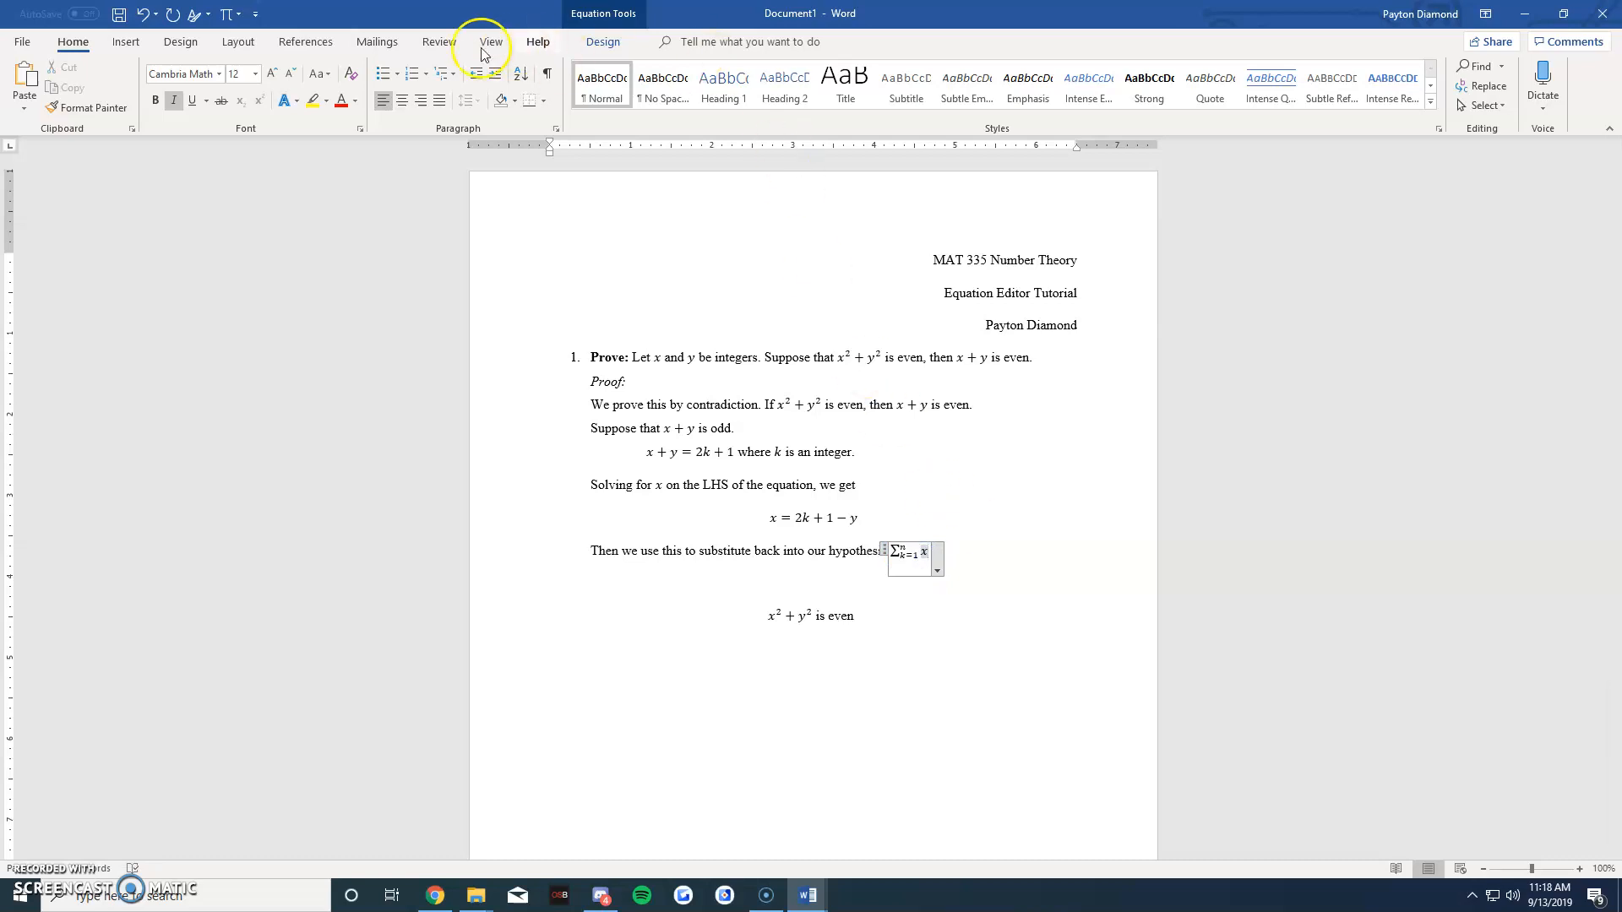
pyautogui.click(603, 43)
pyautogui.click(811, 80)
pyautogui.click(840, 184)
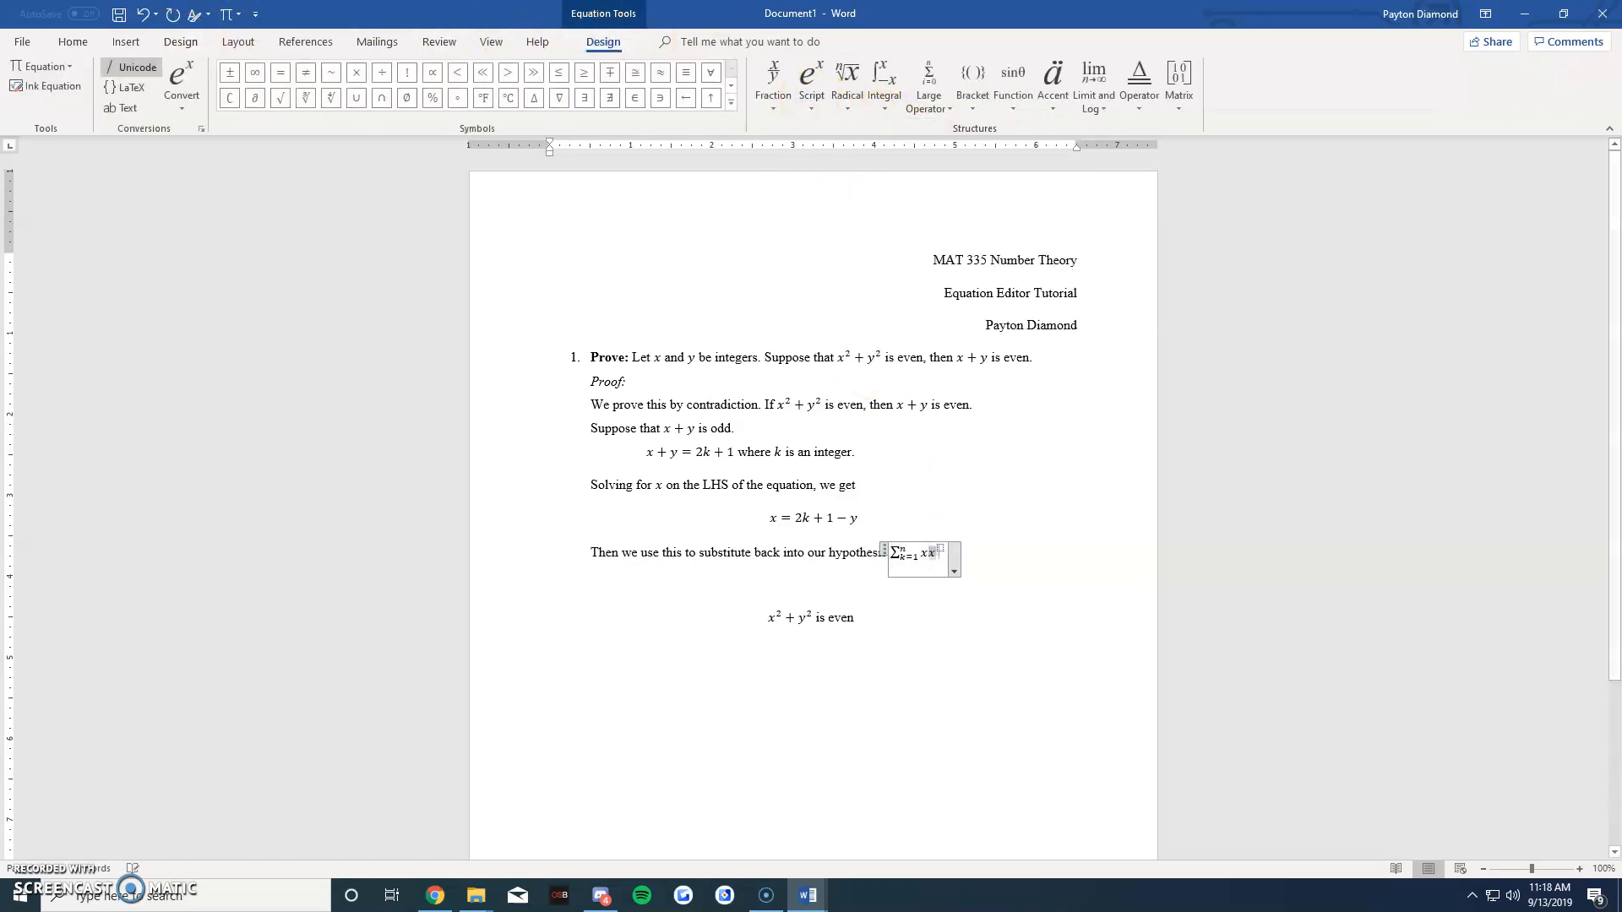
pyautogui.write('k')
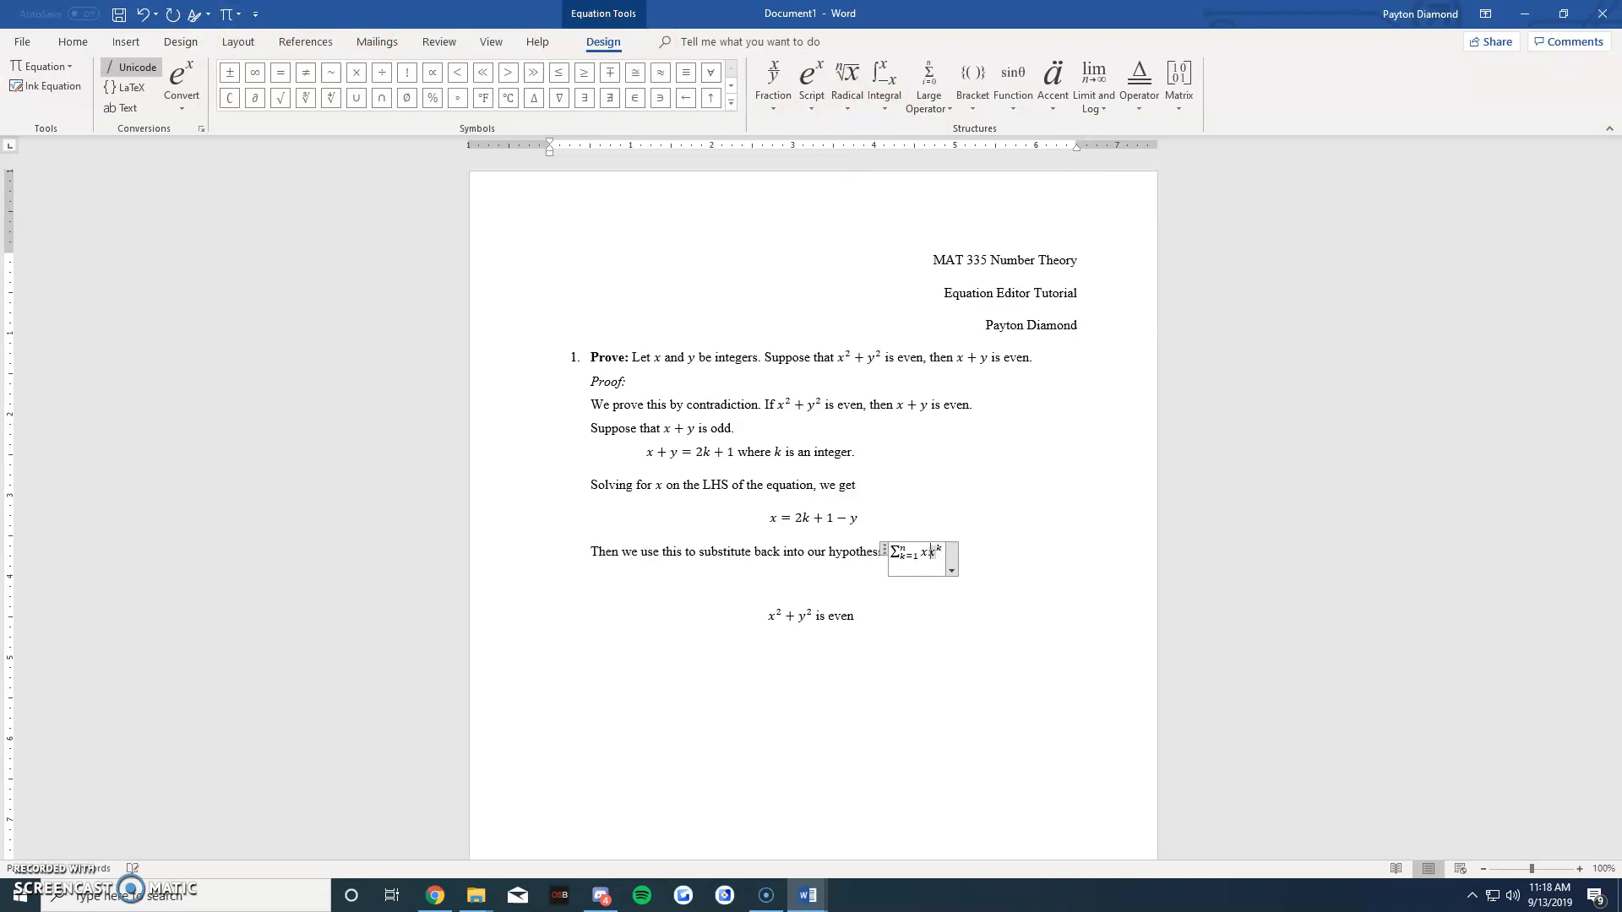
pyautogui.press('BackSpace')
pyautogui.press('Right')
pyautogui.press('Right')
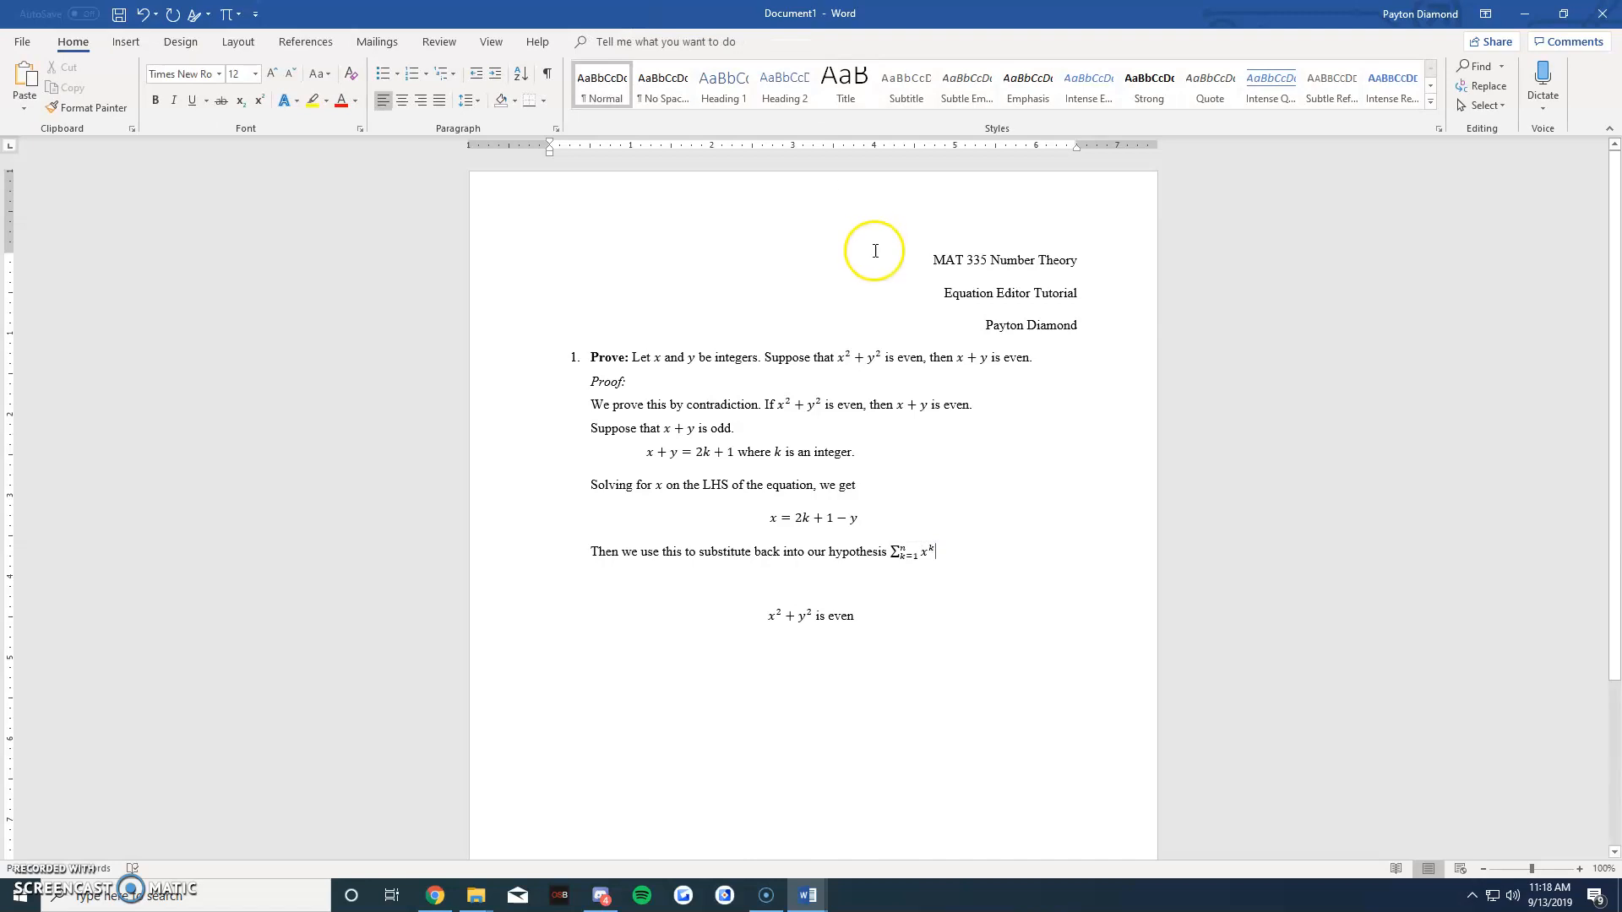
# Step: Move the summation onto its own line as a displayed equation and increase its font size to 14
pyautogui.click(890, 549)
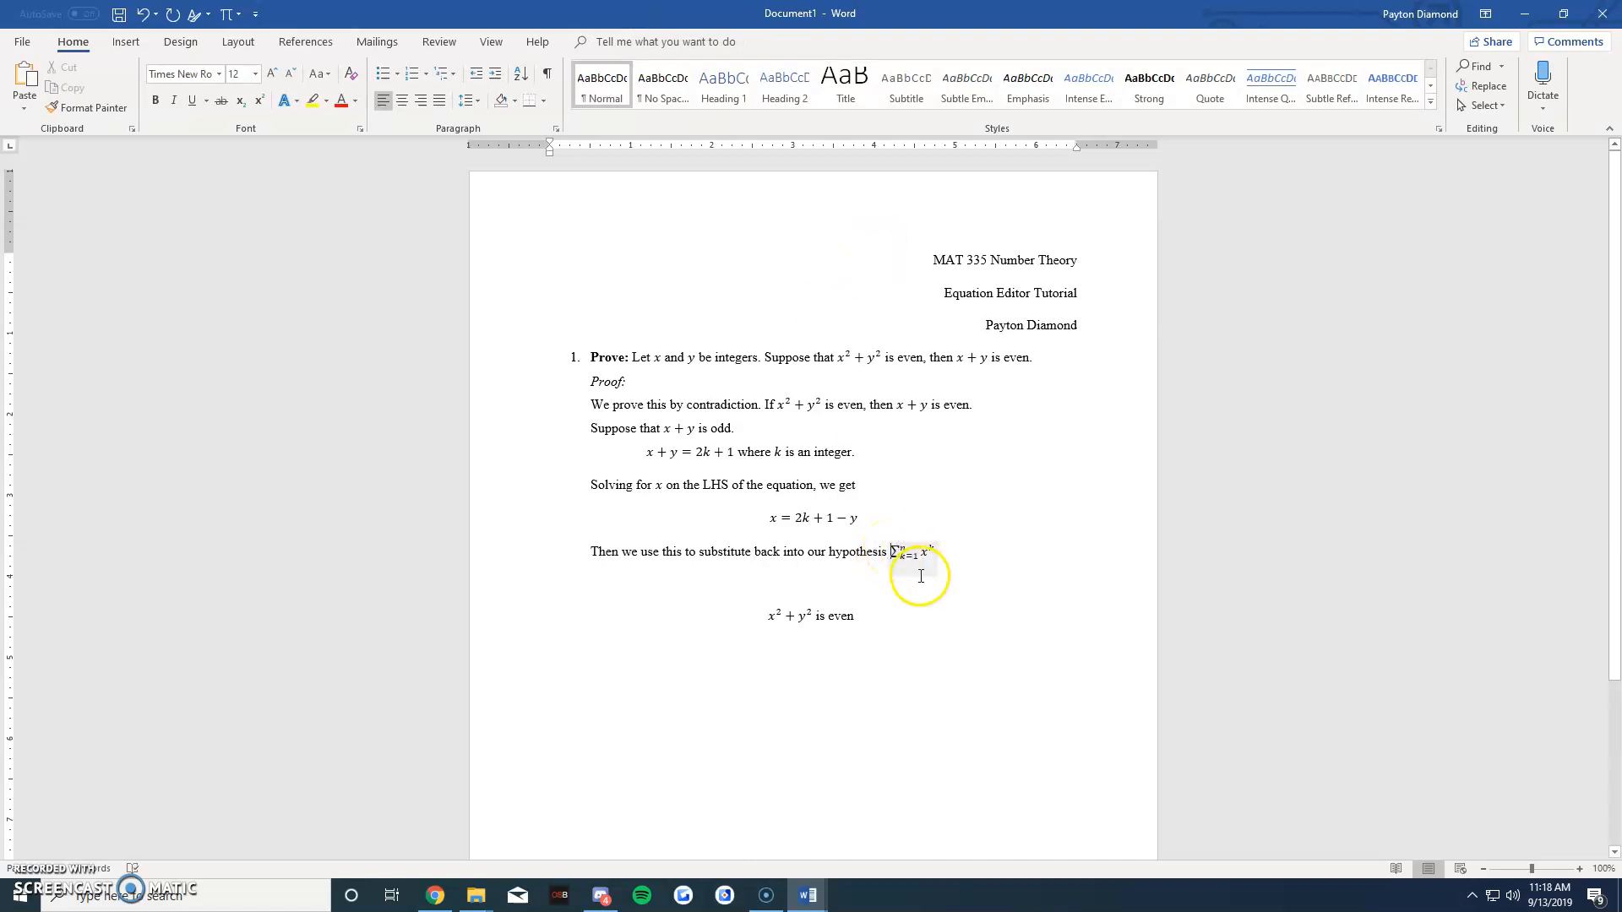
pyautogui.press('Return')
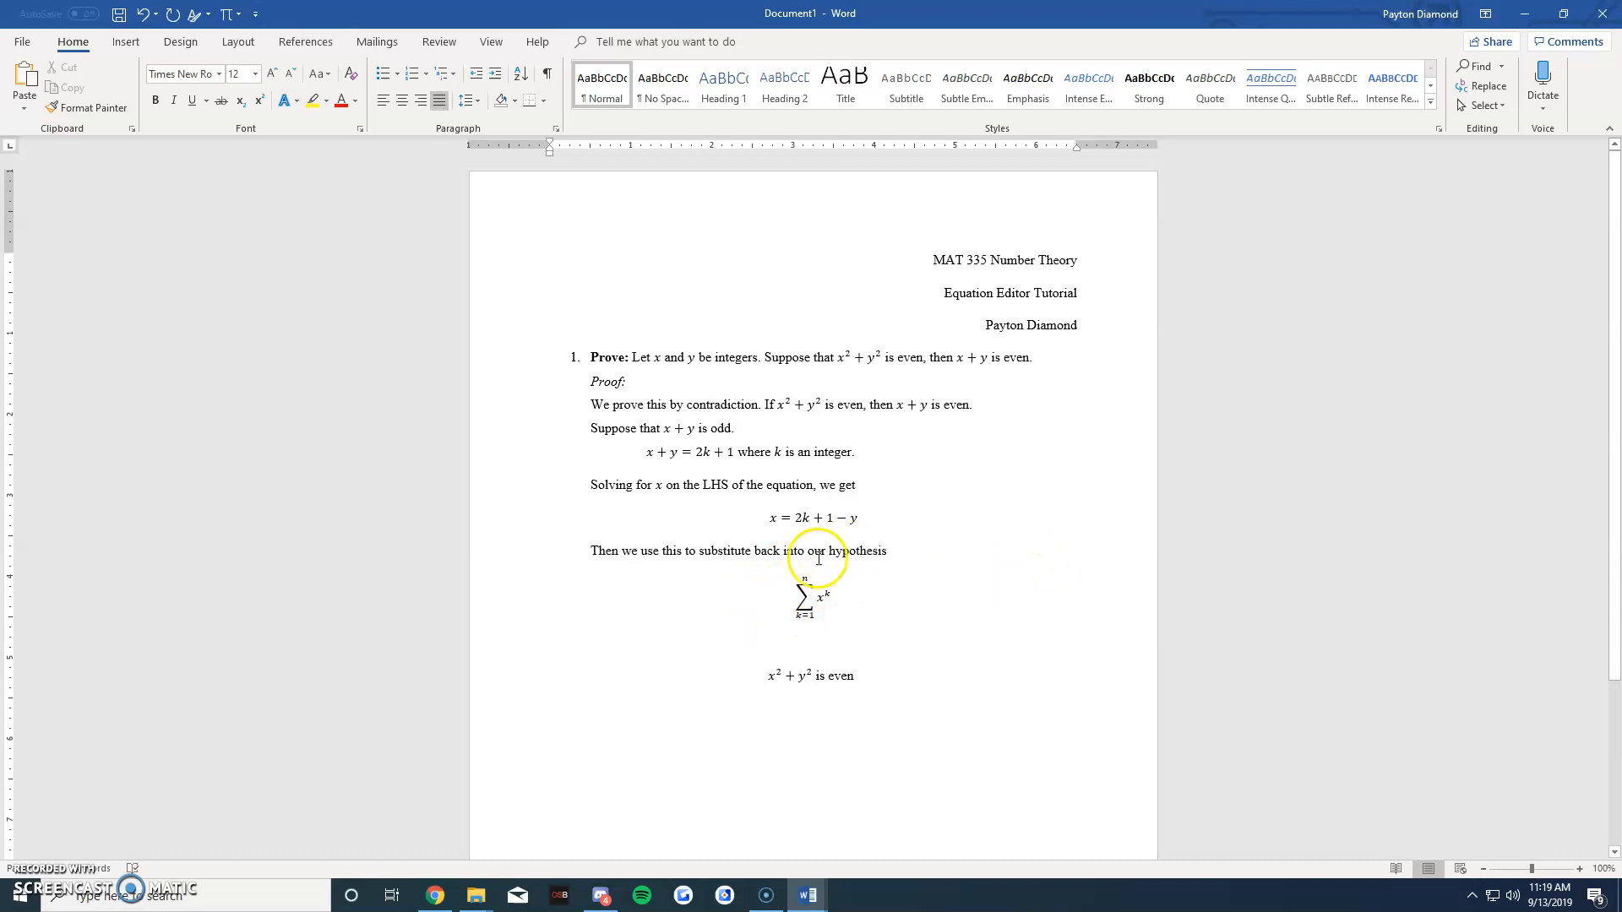
pyautogui.doubleClick(818, 601)
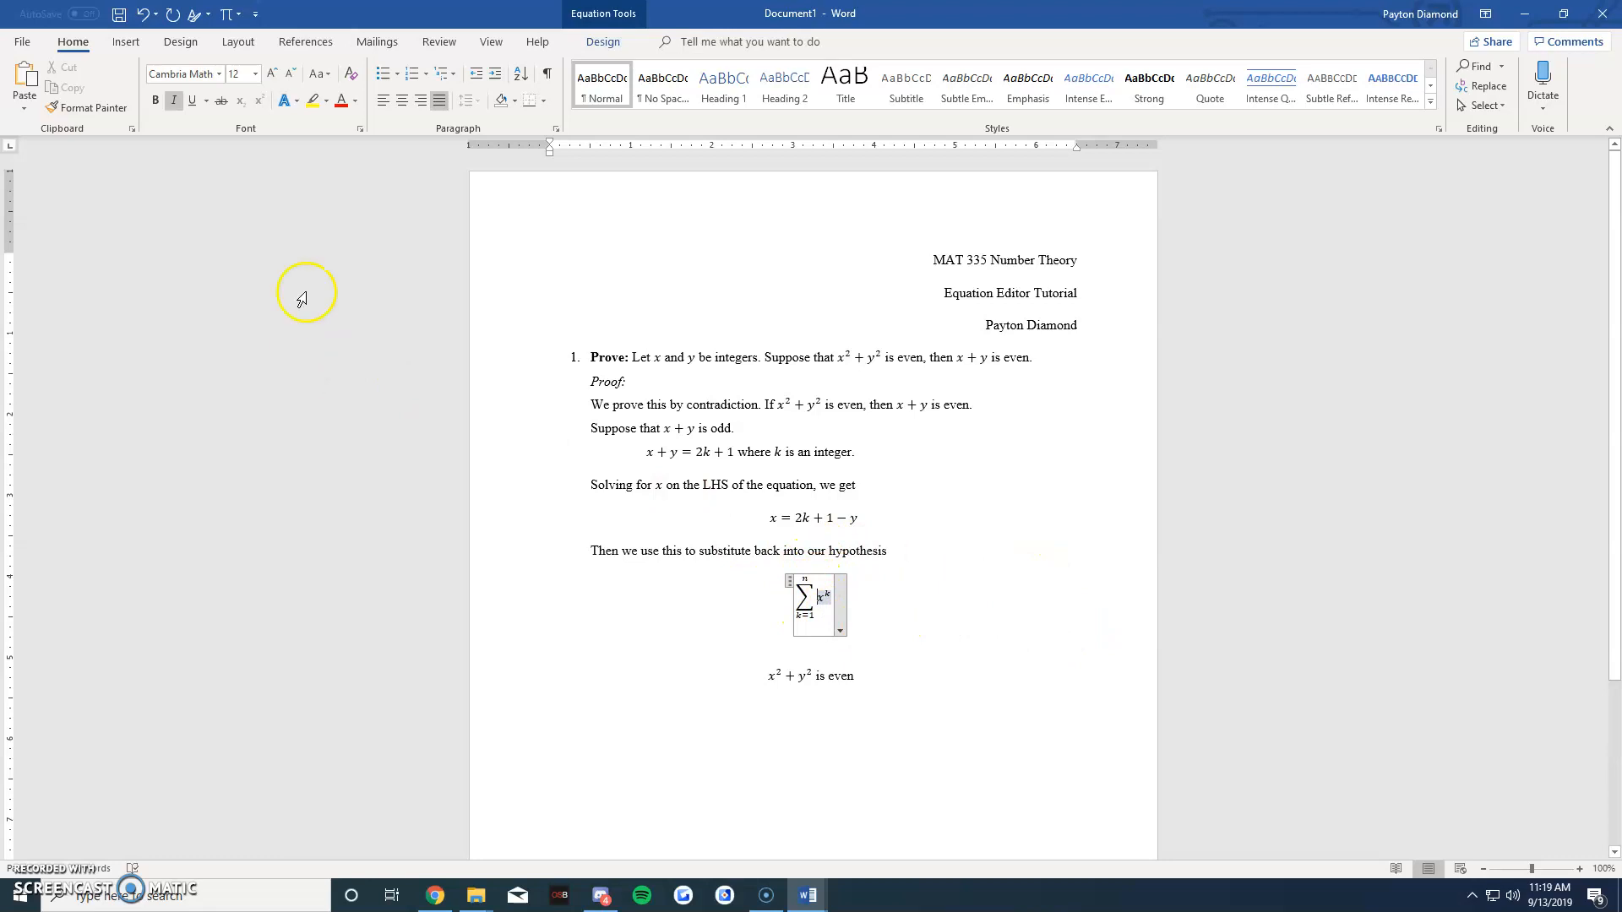
pyautogui.click(270, 73)
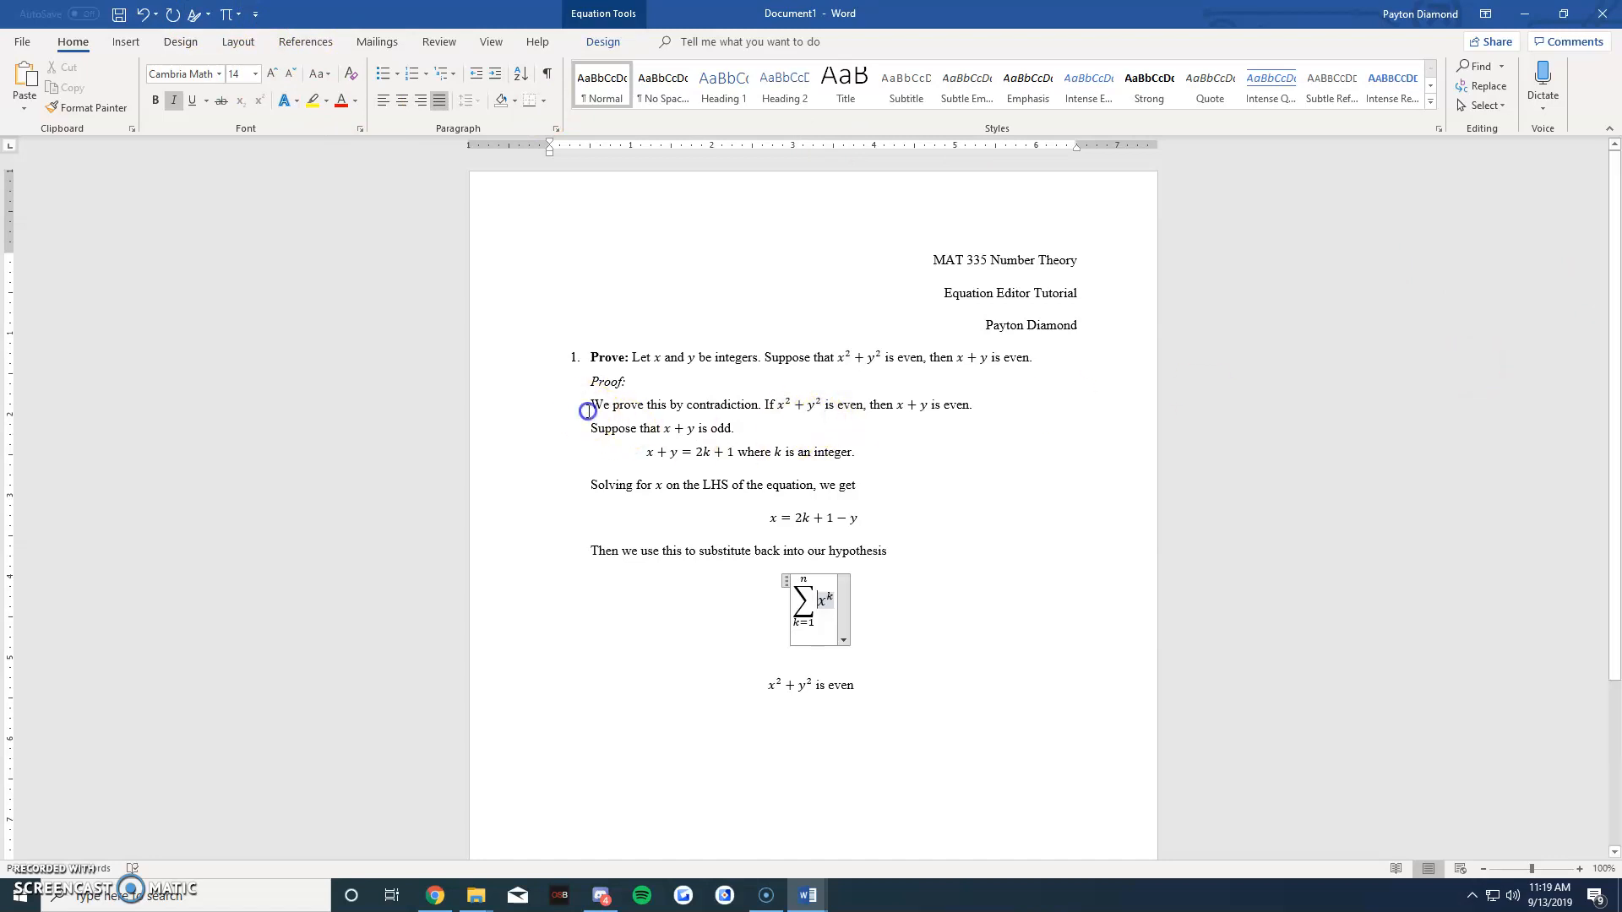
# Step: Slightly reduce the first-line indent of the "x + y = 2k + 1 where k is an integer." line
pyautogui.moveTo(591, 405); pyautogui.dragTo(700, 422)
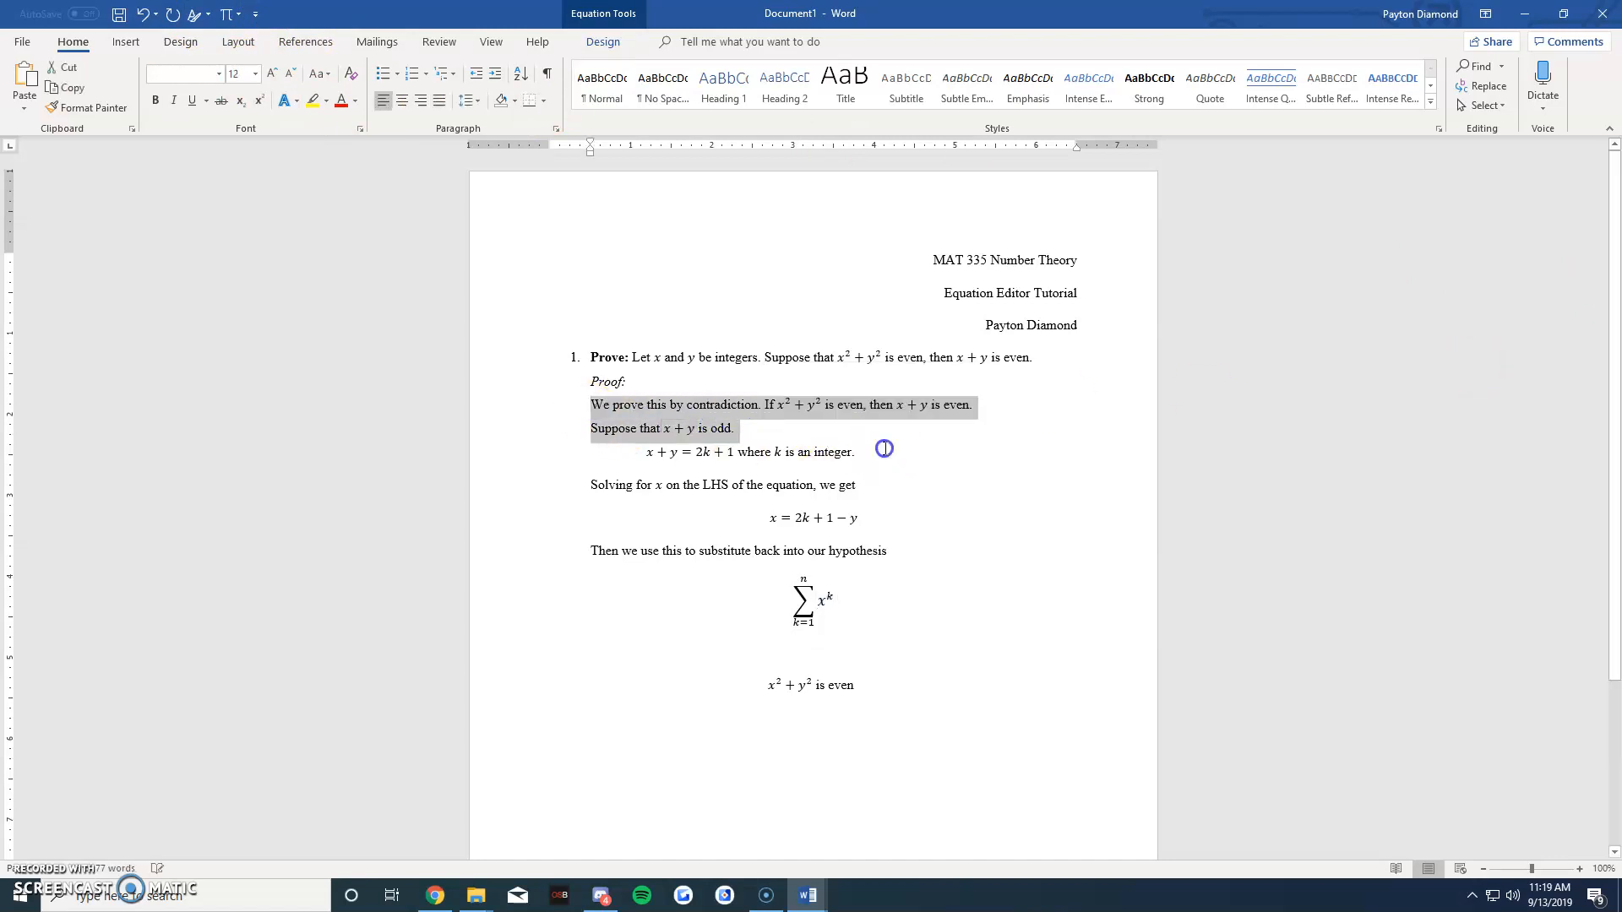
pyautogui.click(826, 471)
pyautogui.click(743, 525)
pyautogui.click(640, 452)
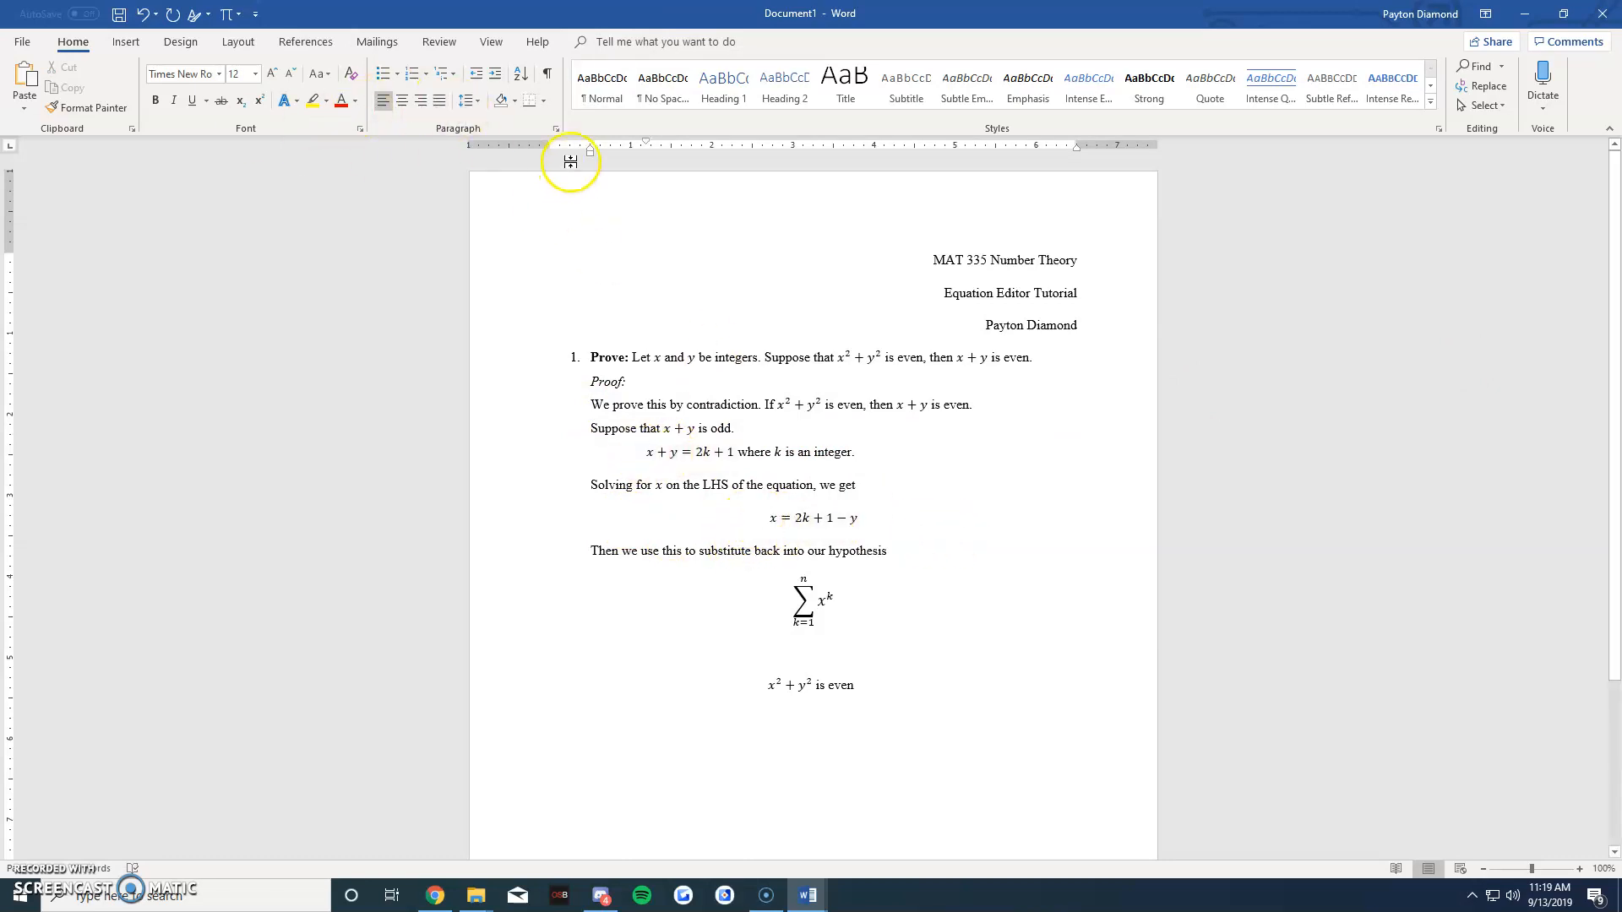
pyautogui.moveTo(651, 142)
pyautogui.mouseDown()
pyautogui.moveTo(707, 144)
pyautogui.moveTo(641, 144)
pyautogui.mouseUp()
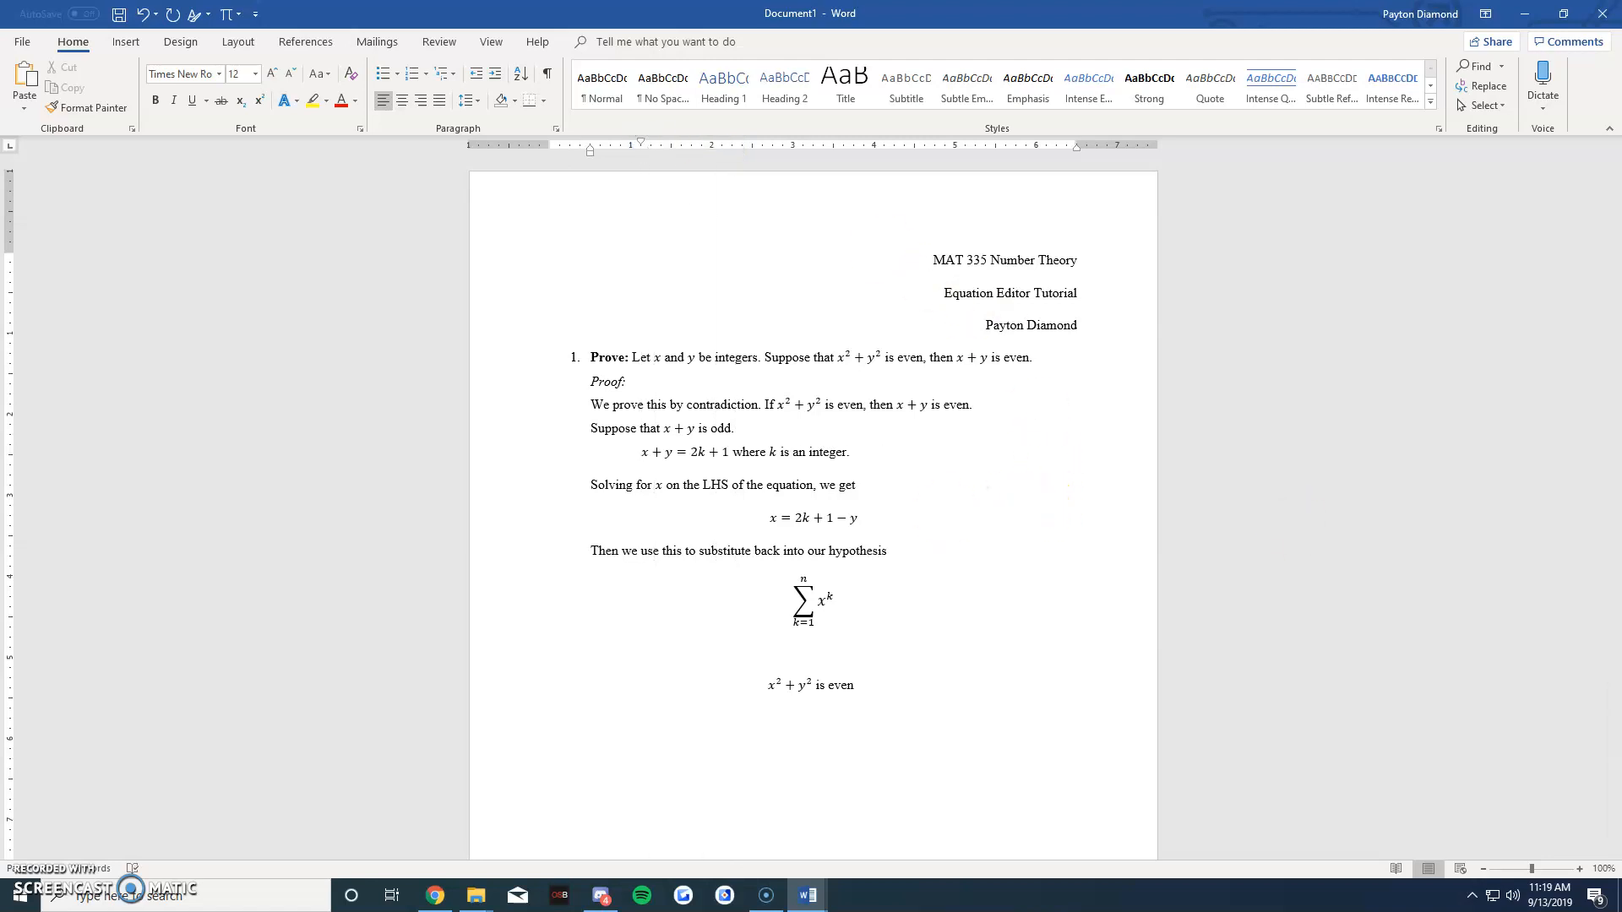
# Step: Draw a small rectangle about 0.19" high and 0.2" wide in the empty space beside the displayed summation
pyautogui.click(756, 686)
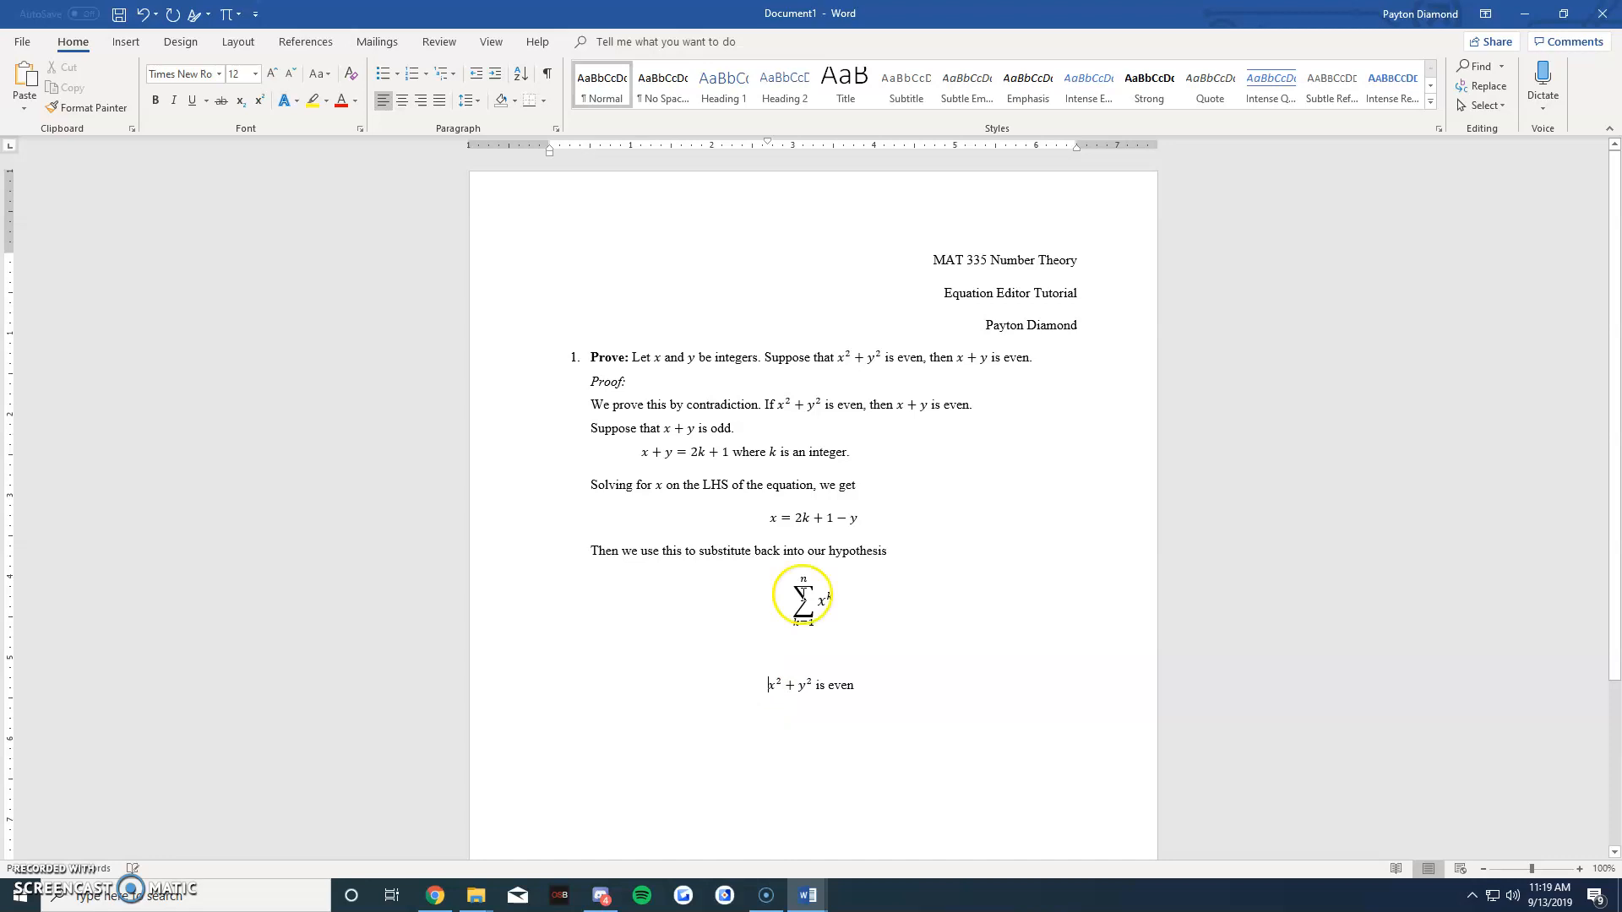
pyautogui.click(126, 42)
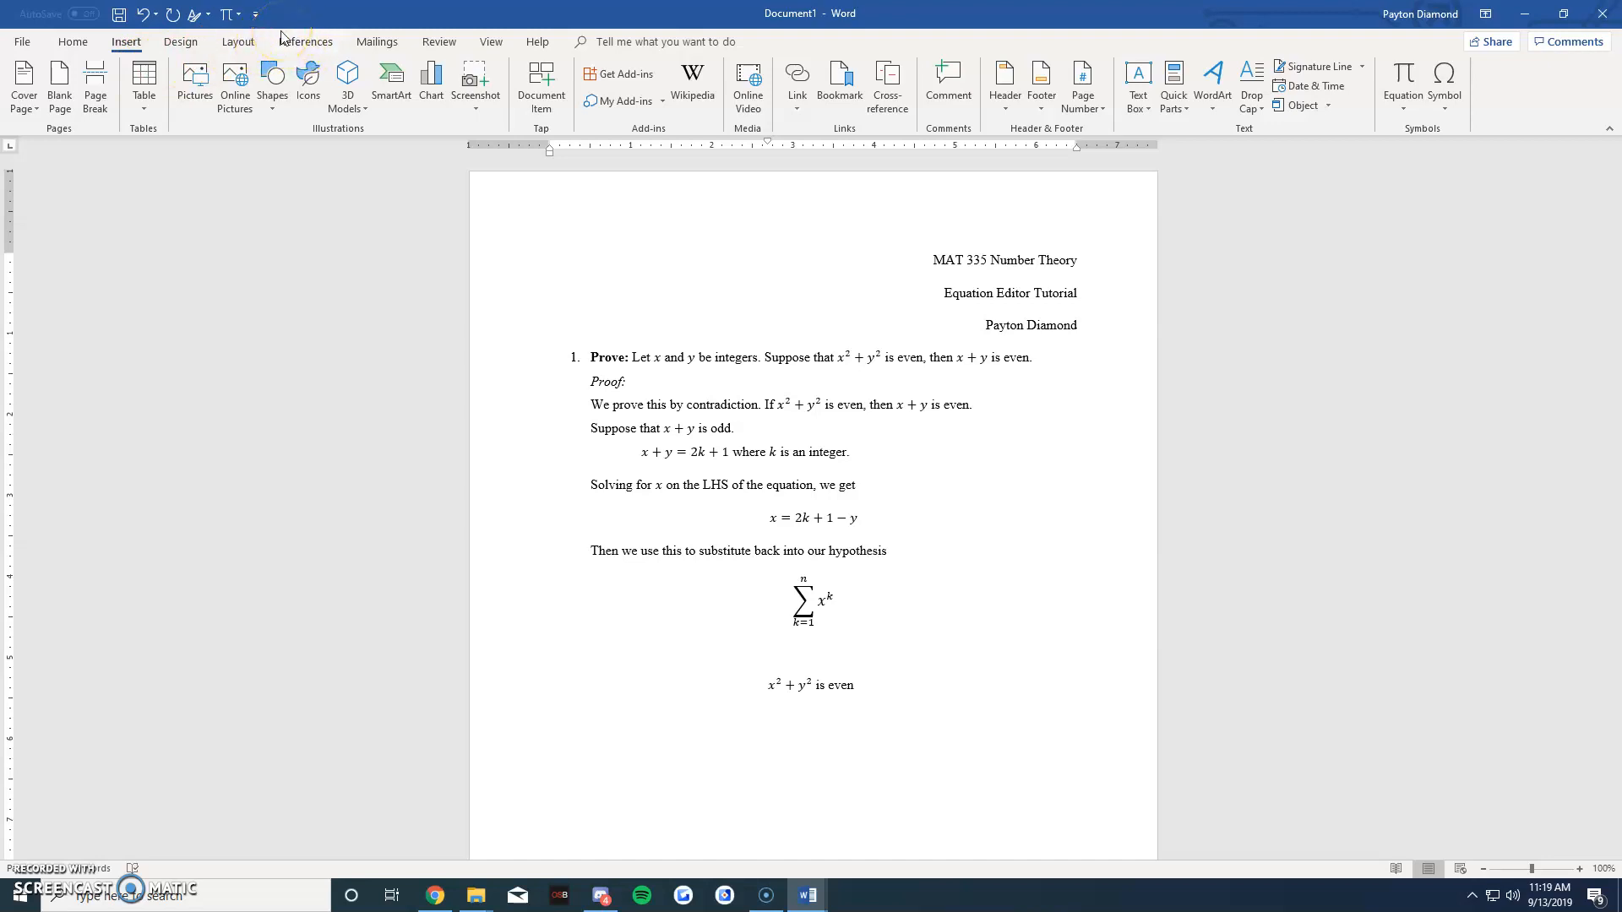
pyautogui.click(272, 103)
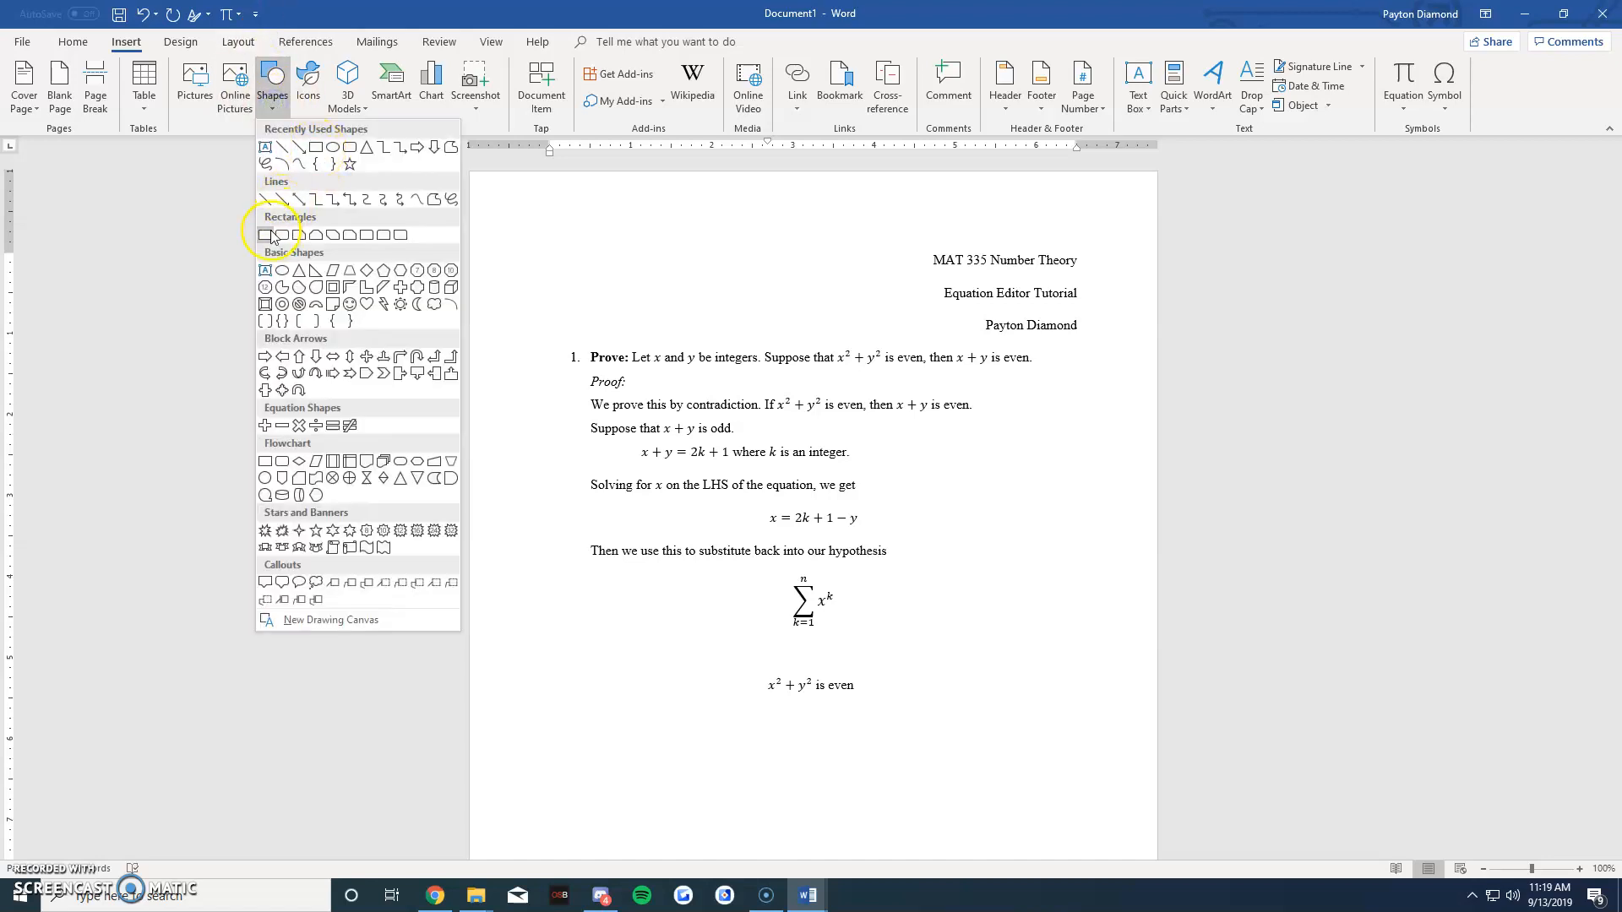
pyautogui.click(267, 235)
pyautogui.moveTo(924, 610); pyautogui.dragTo(944, 630)
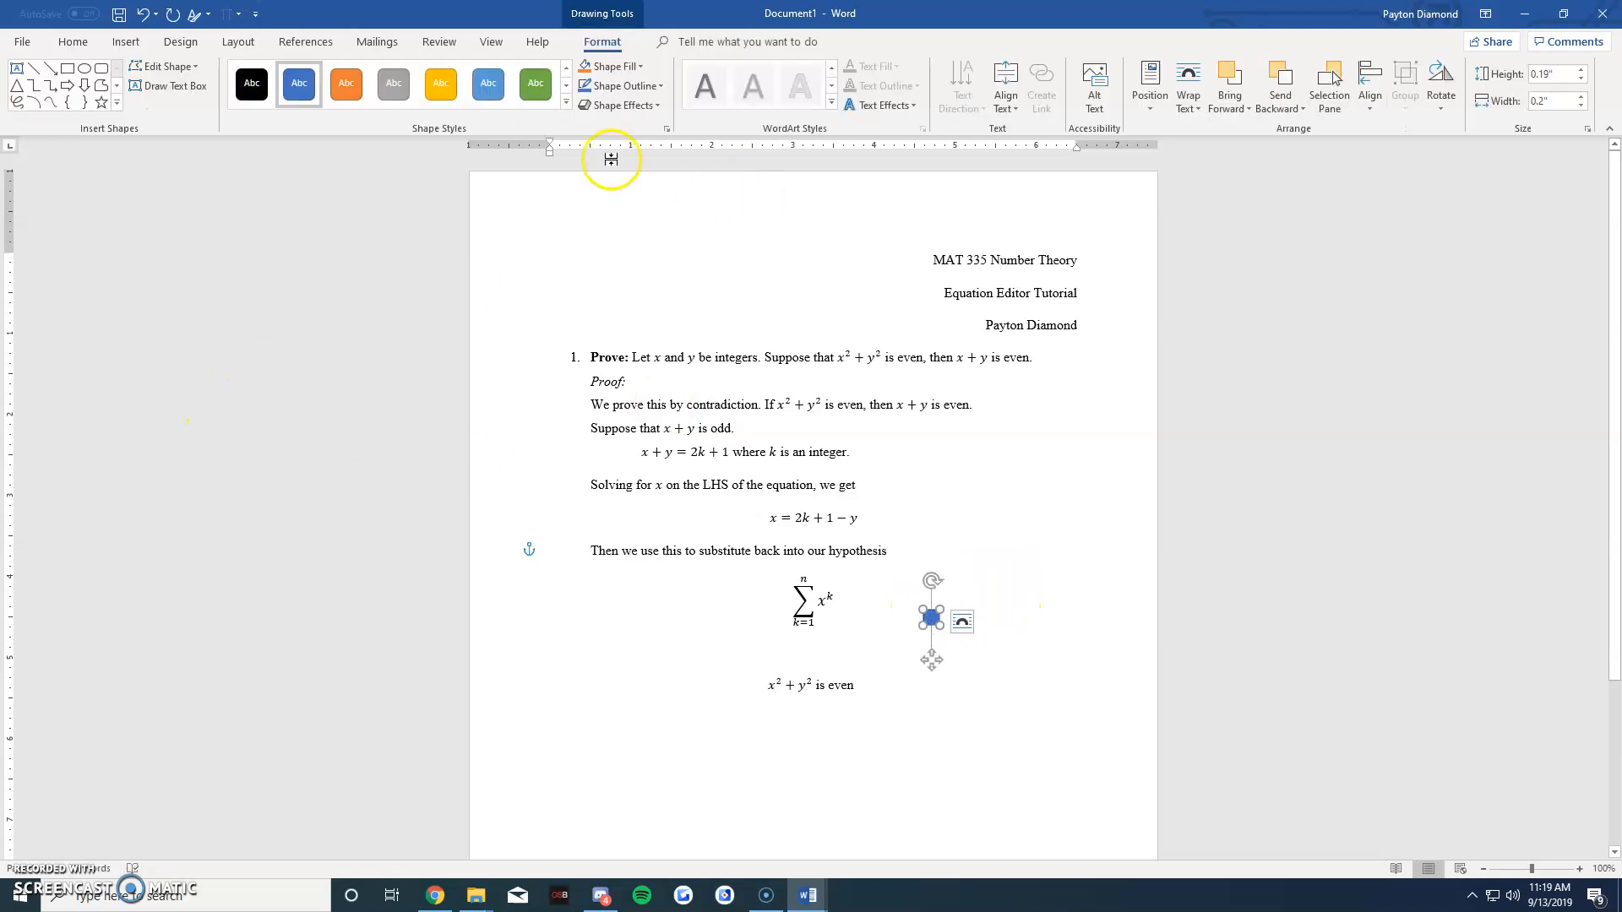
# Step: Give the small rectangle a black outline and black fill, and place it near the page's right margin below the "is even" line
pyautogui.click(659, 85)
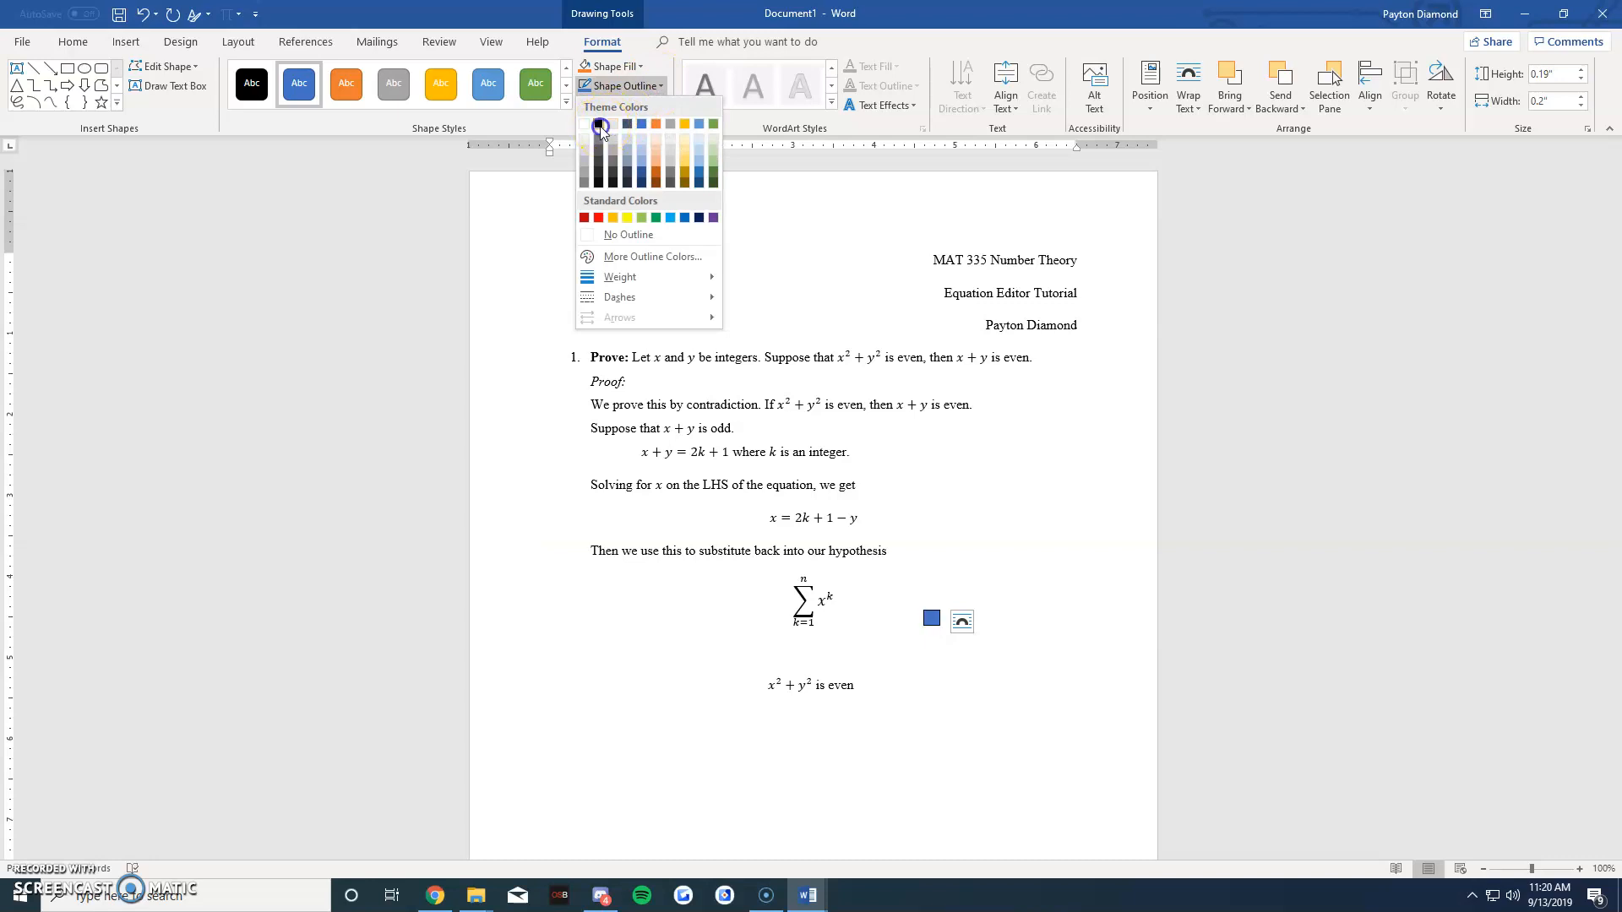
pyautogui.click(599, 116)
pyautogui.click(639, 72)
pyautogui.click(598, 97)
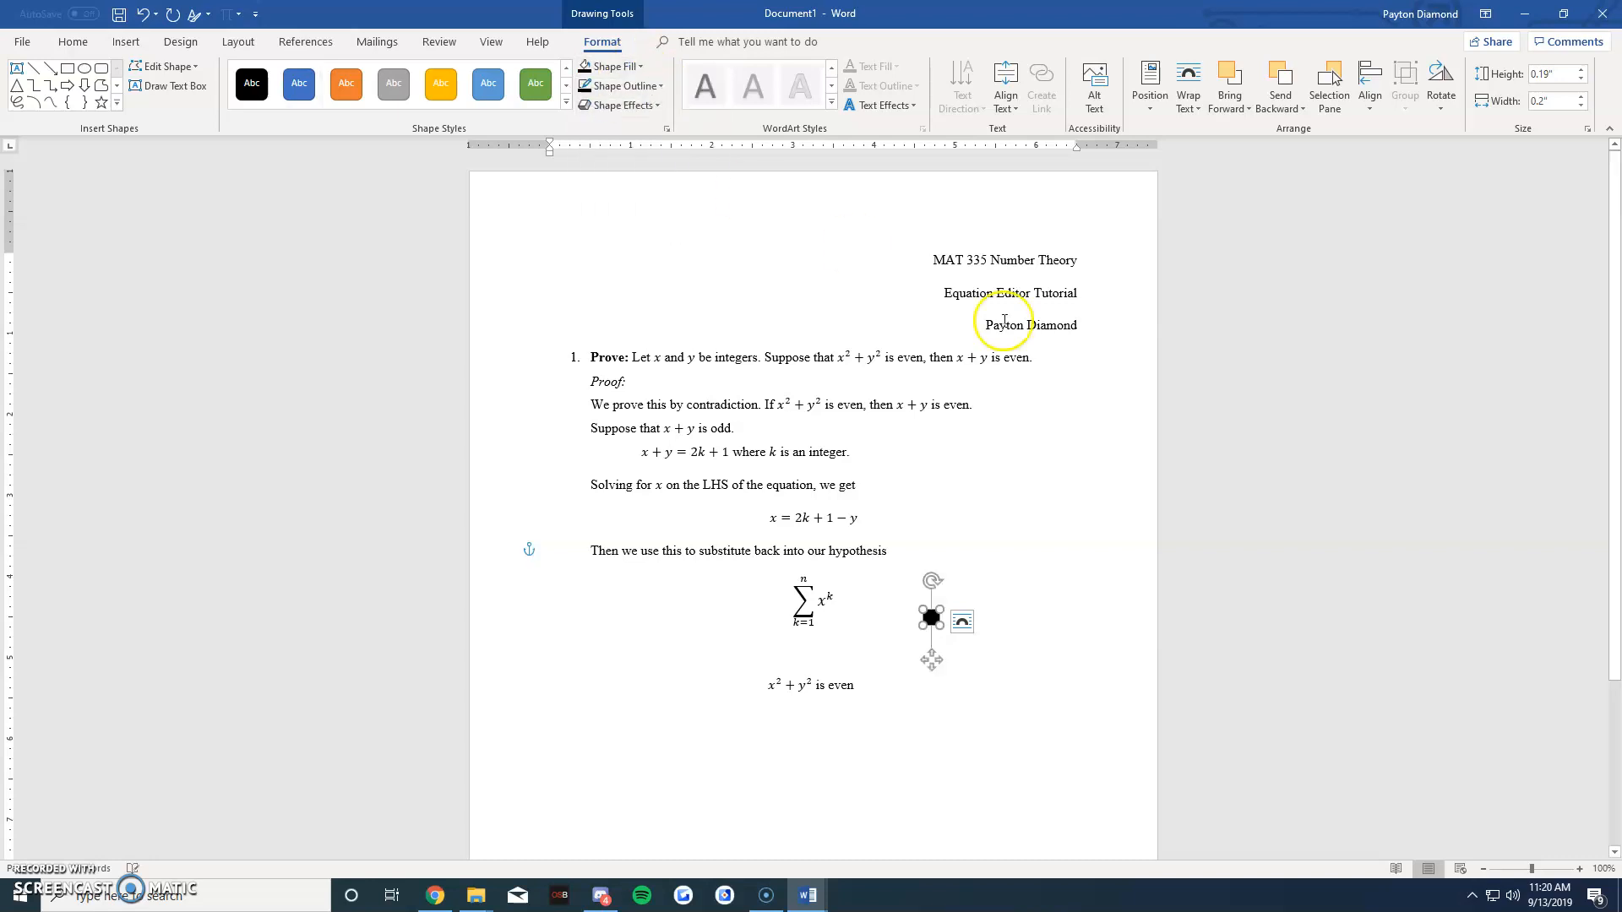
pyautogui.click(1084, 460)
pyautogui.moveTo(934, 623)
pyautogui.mouseDown()
pyautogui.moveTo(1068, 678)
pyautogui.moveTo(1084, 719)
pyautogui.mouseUp()
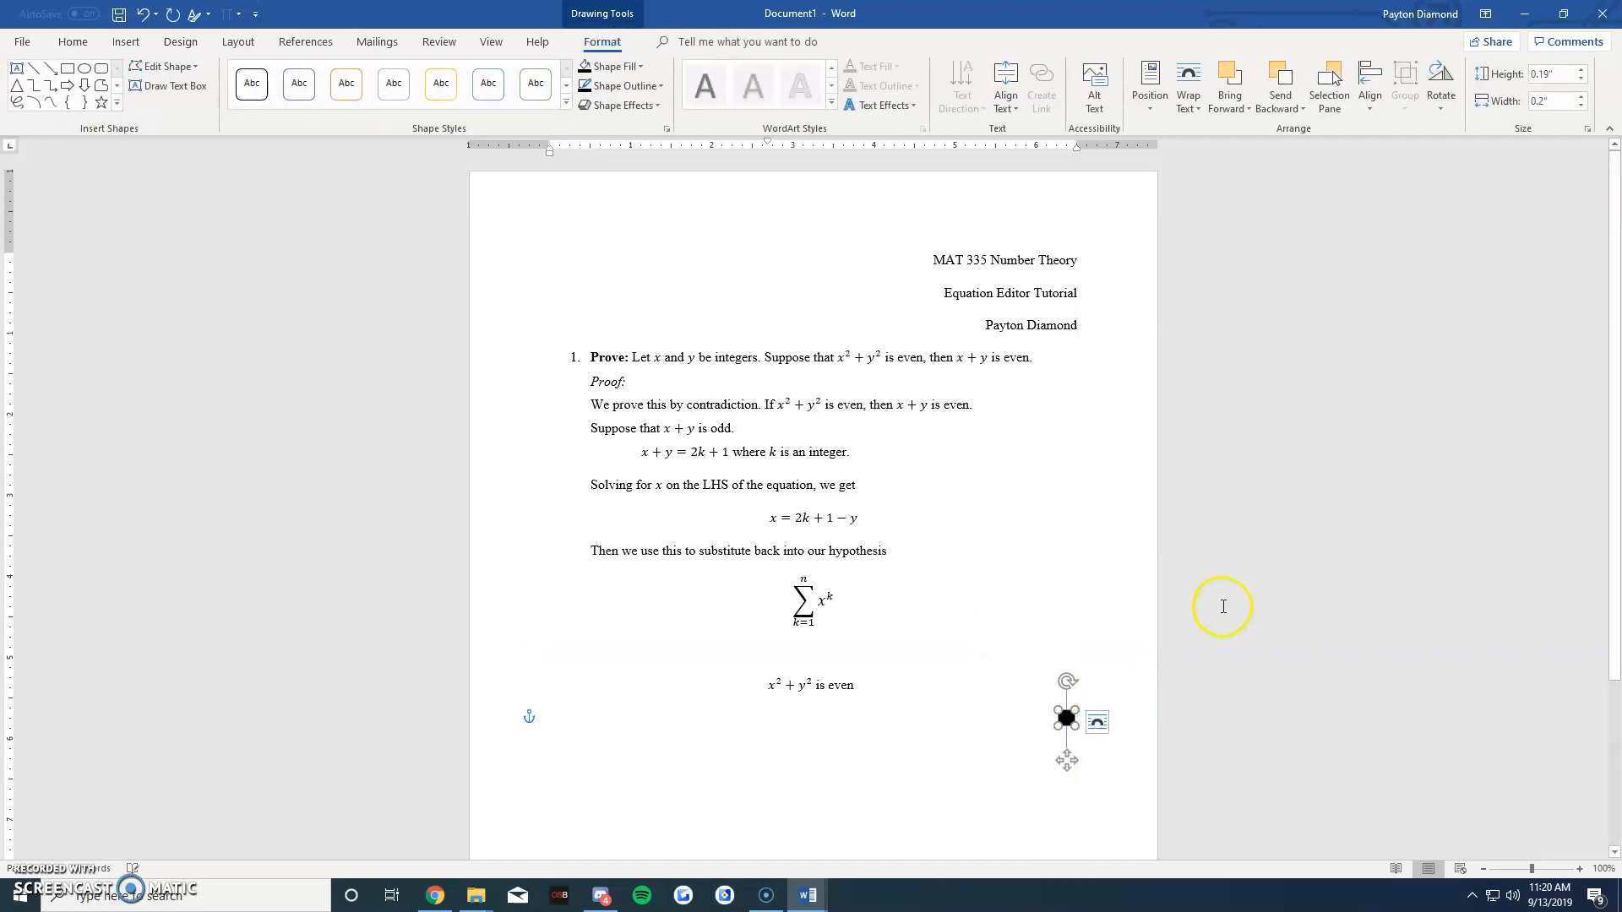
# Step: Examine the equation symbols and structures available for the displayed summation, including the large operators
pyautogui.scroll(-4, 849, 514)
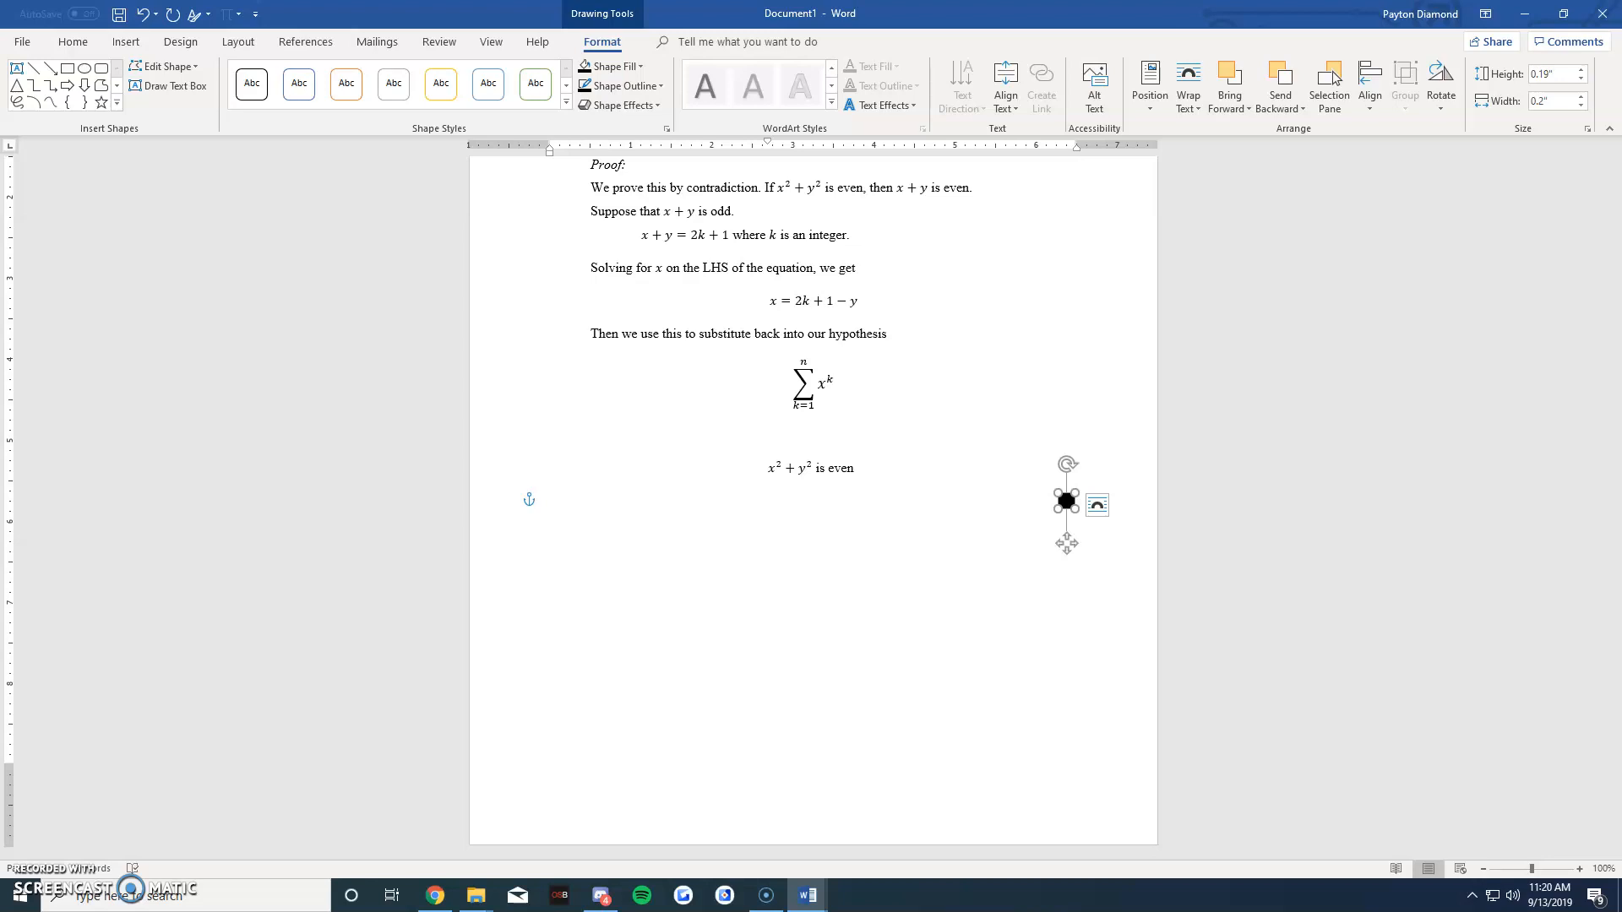
pyautogui.click(807, 397)
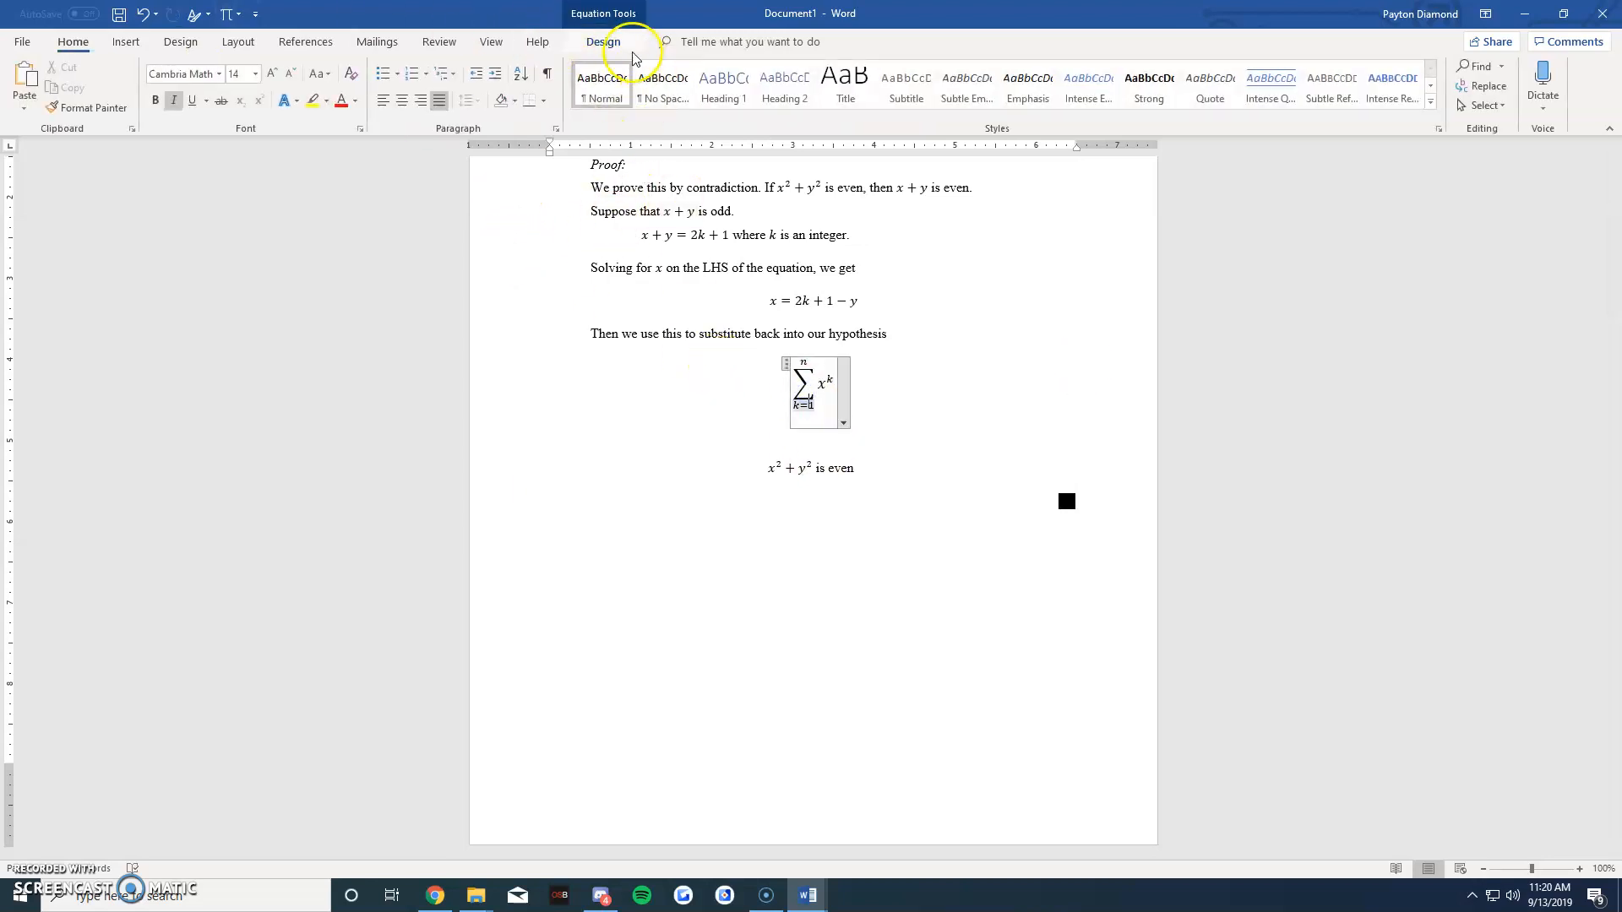
pyautogui.click(603, 41)
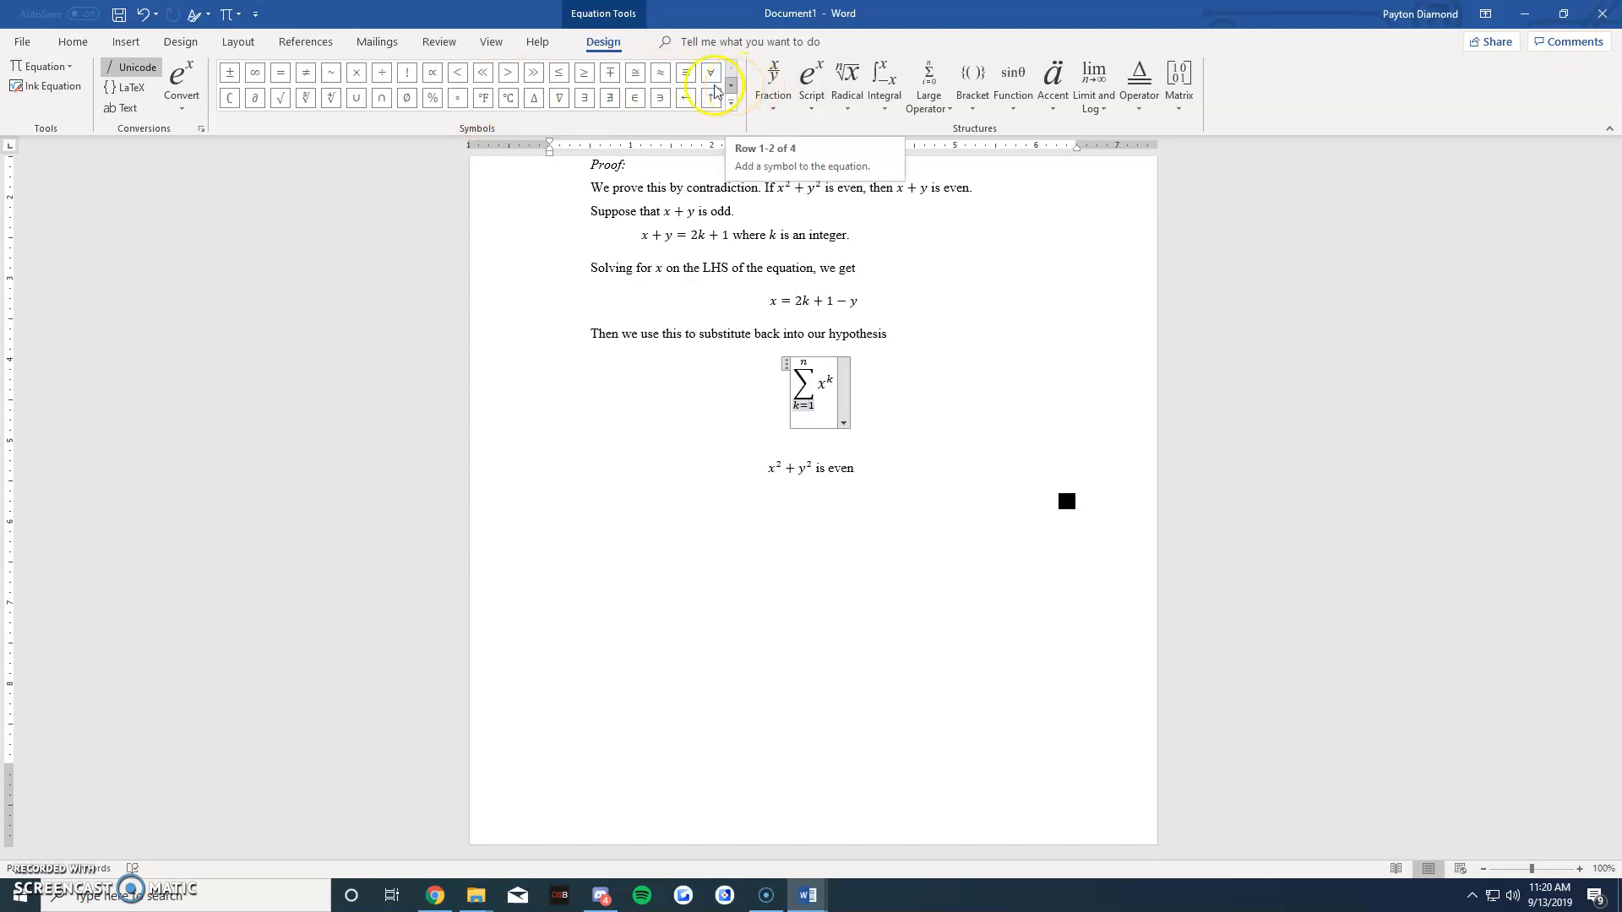
pyautogui.click(638, 99)
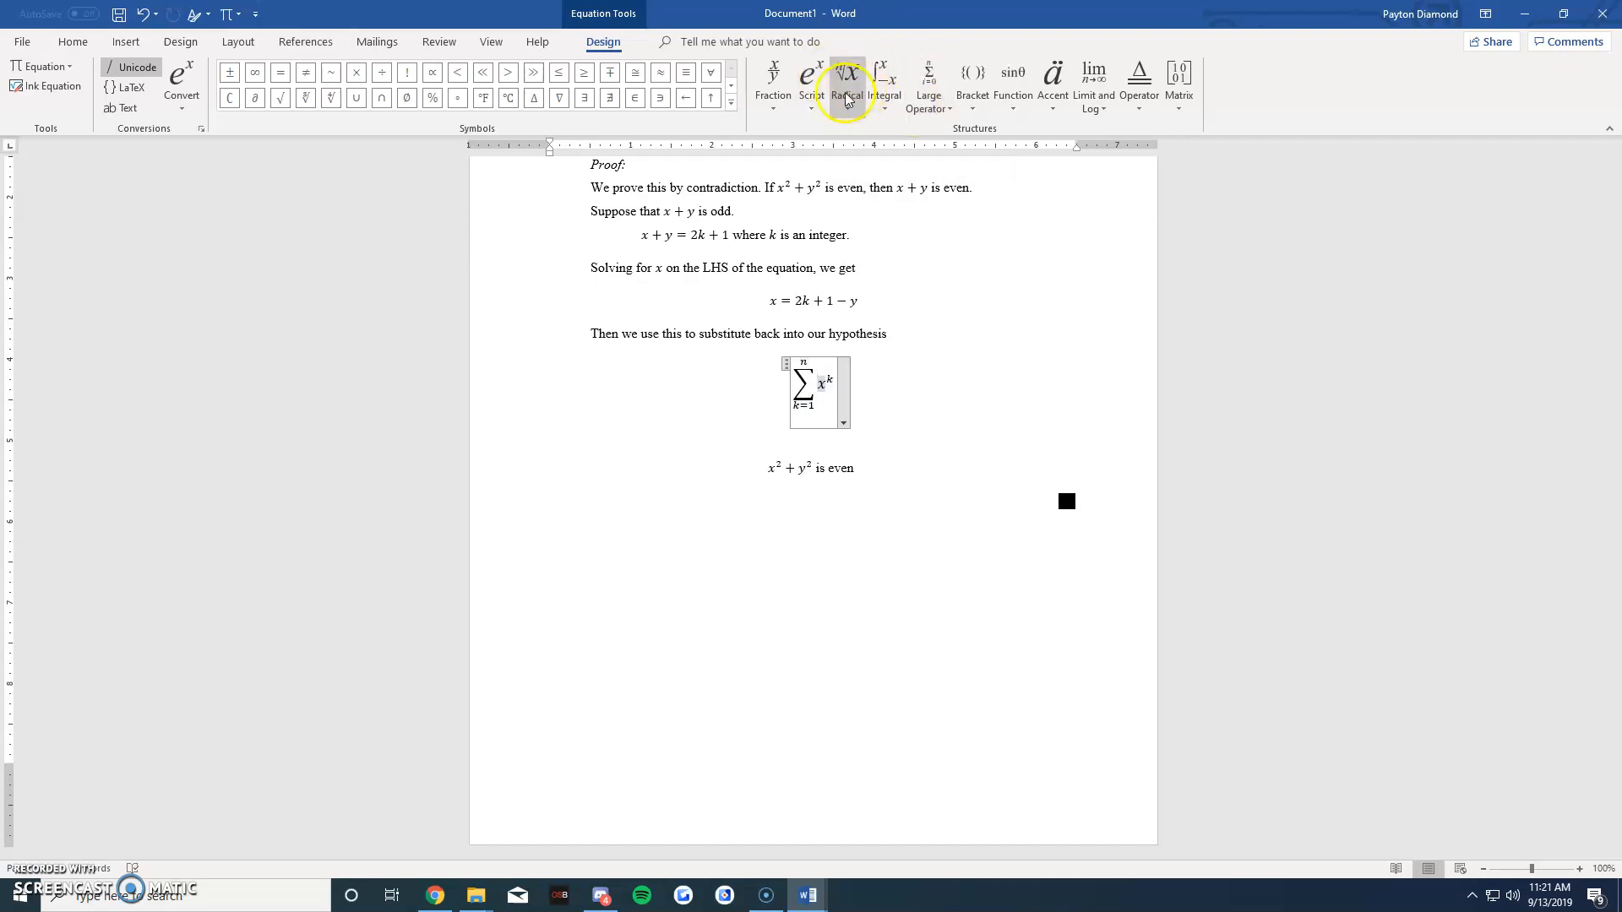
pyautogui.click(941, 112)
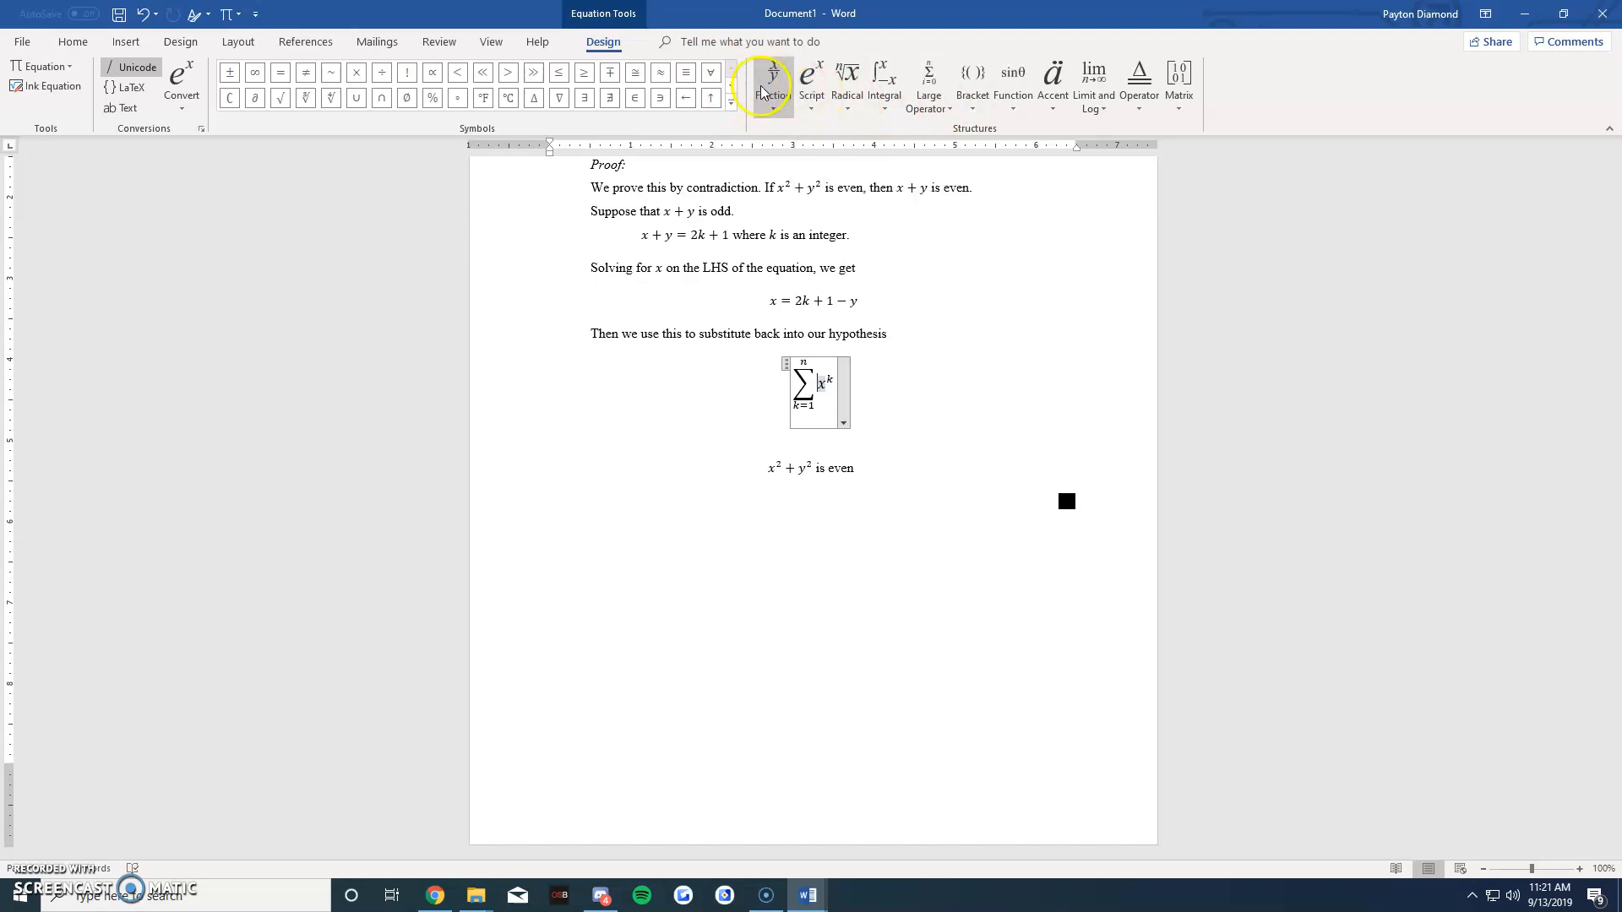
pyautogui.click(927, 93)
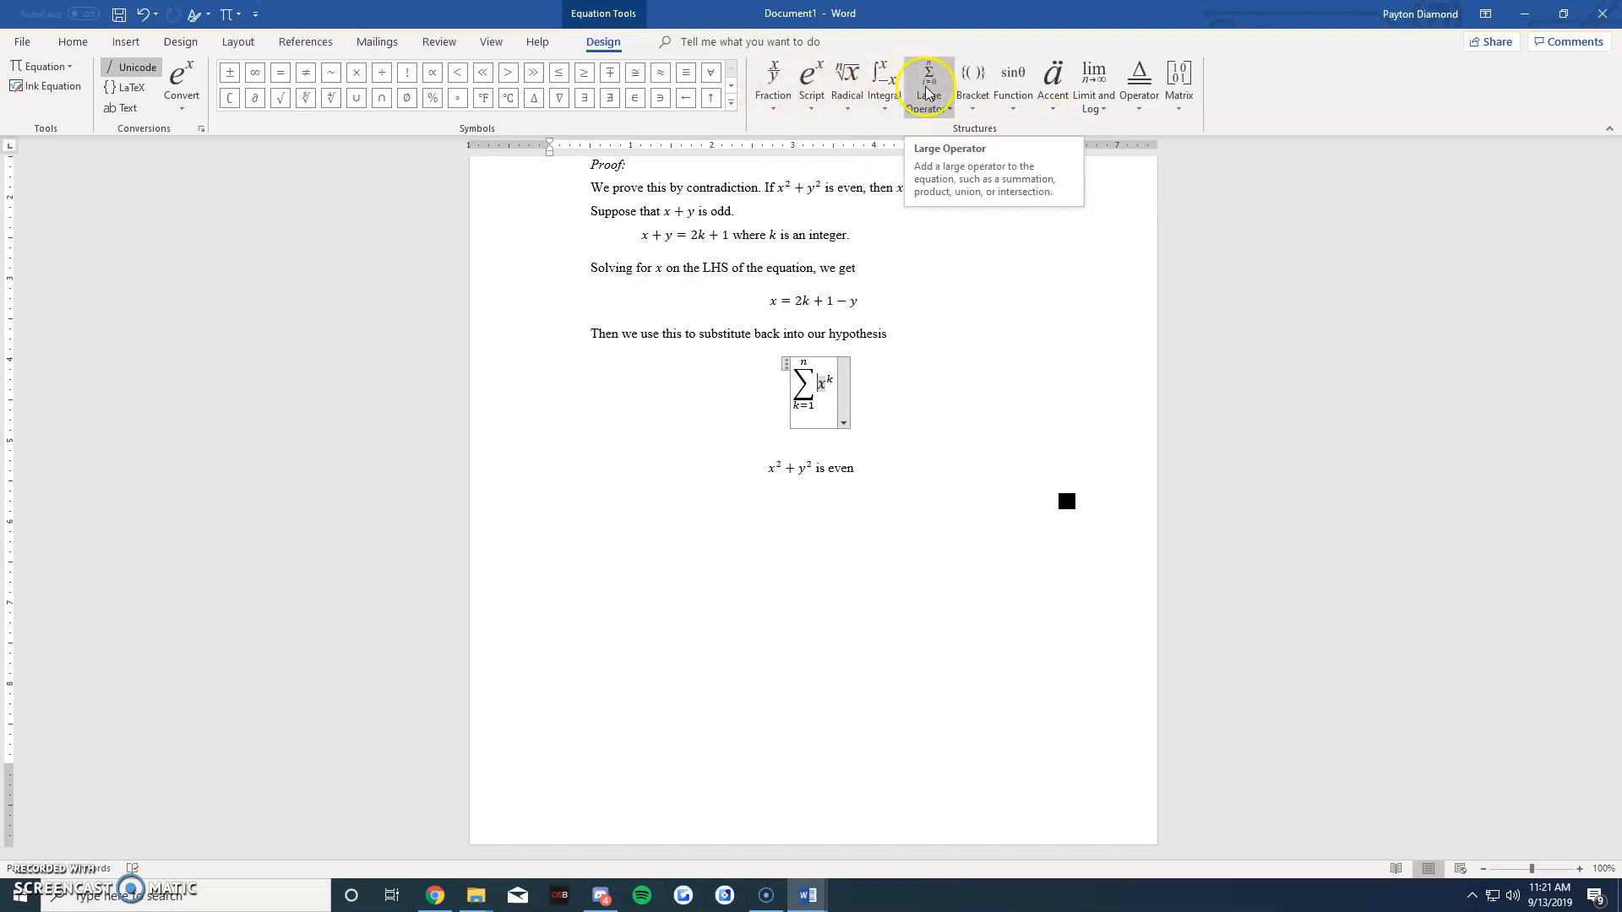